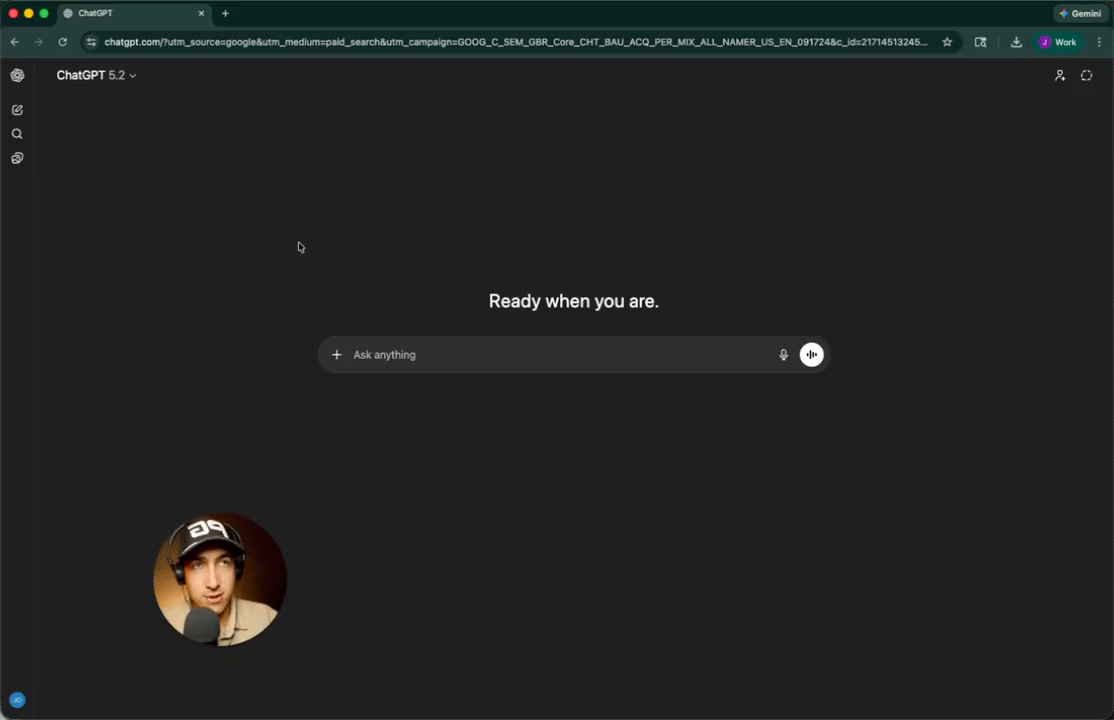
# In a new chat, request a custom-GPT prompt for a world-class marketer using messaging, brand and awareness guides
pyautogui.click(12, 114)
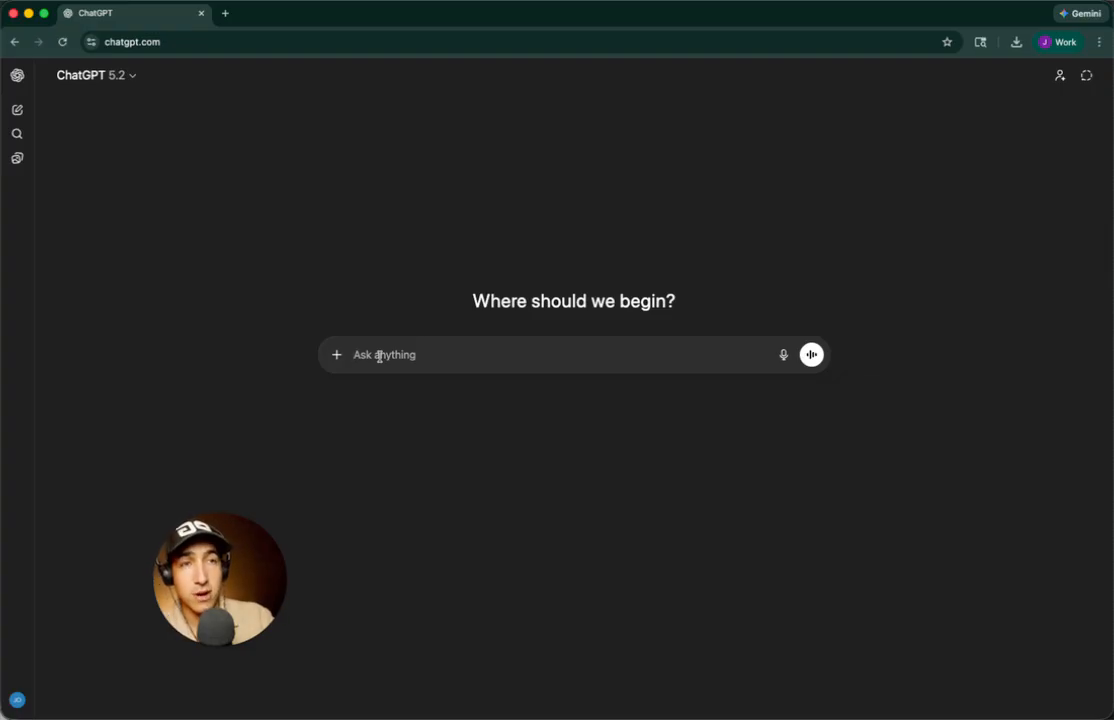
pyautogui.write('Create a')
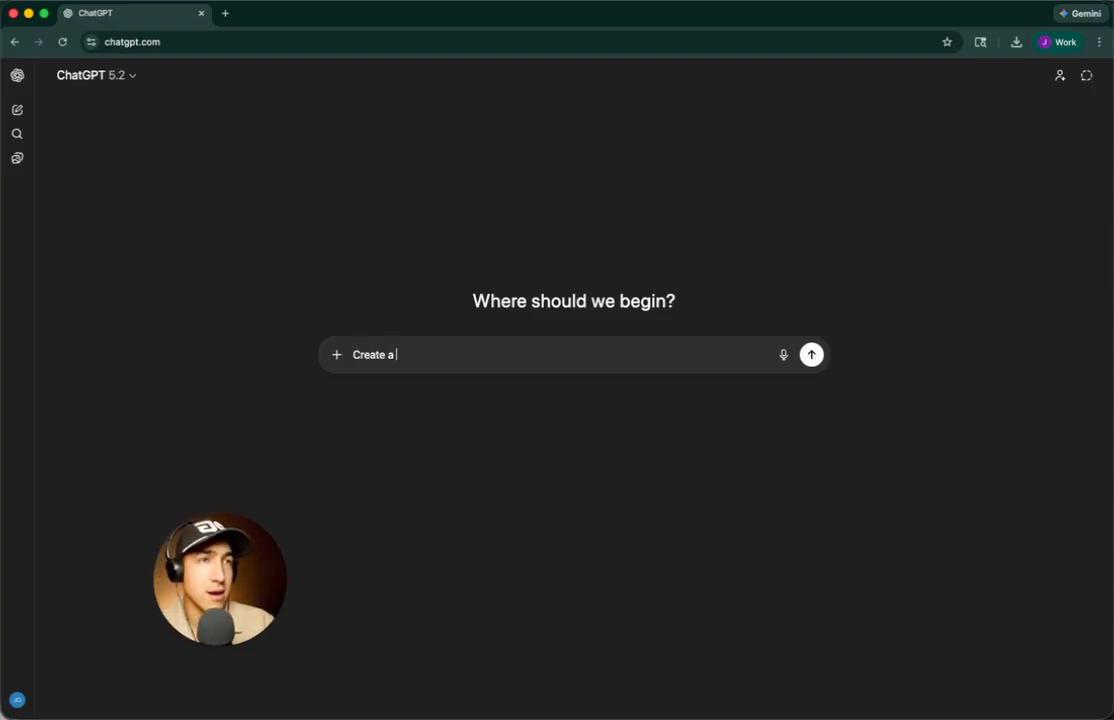
pyautogui.write(' promp')
pyautogui.press('BackSpace')
pyautogui.write('mpt for me to create a custom')
pyautogui.press('BackSpace')
pyautogui.press('BackSpace')
pyautogui.write('tom ')
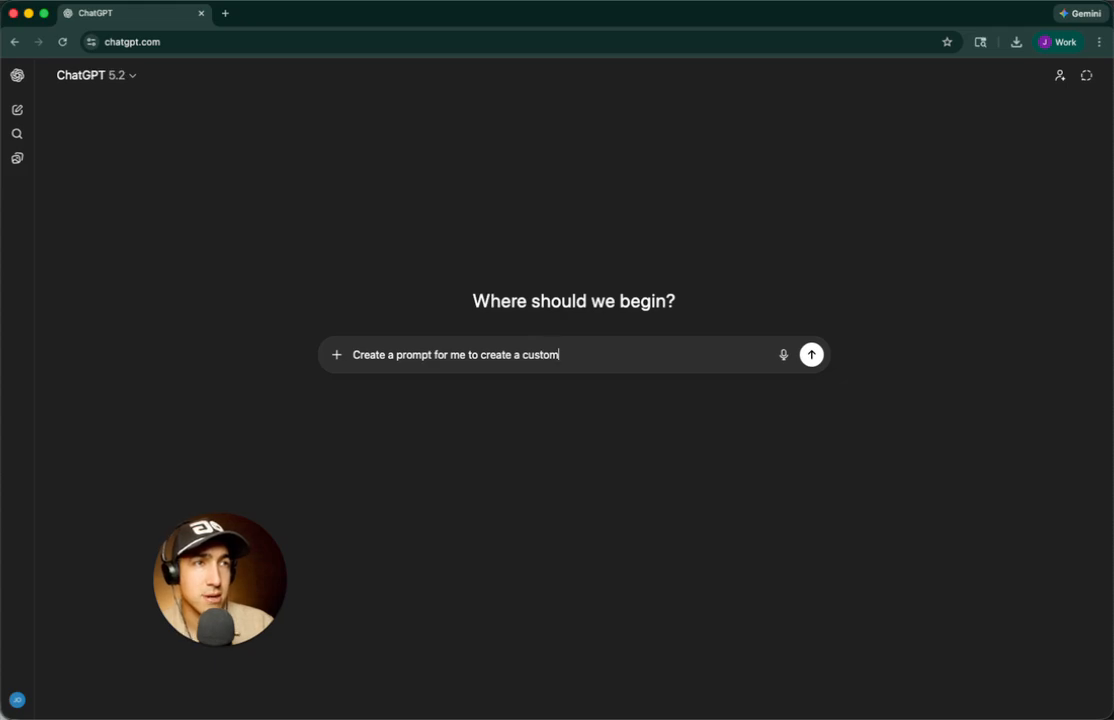
pyautogui.write('gpt that')
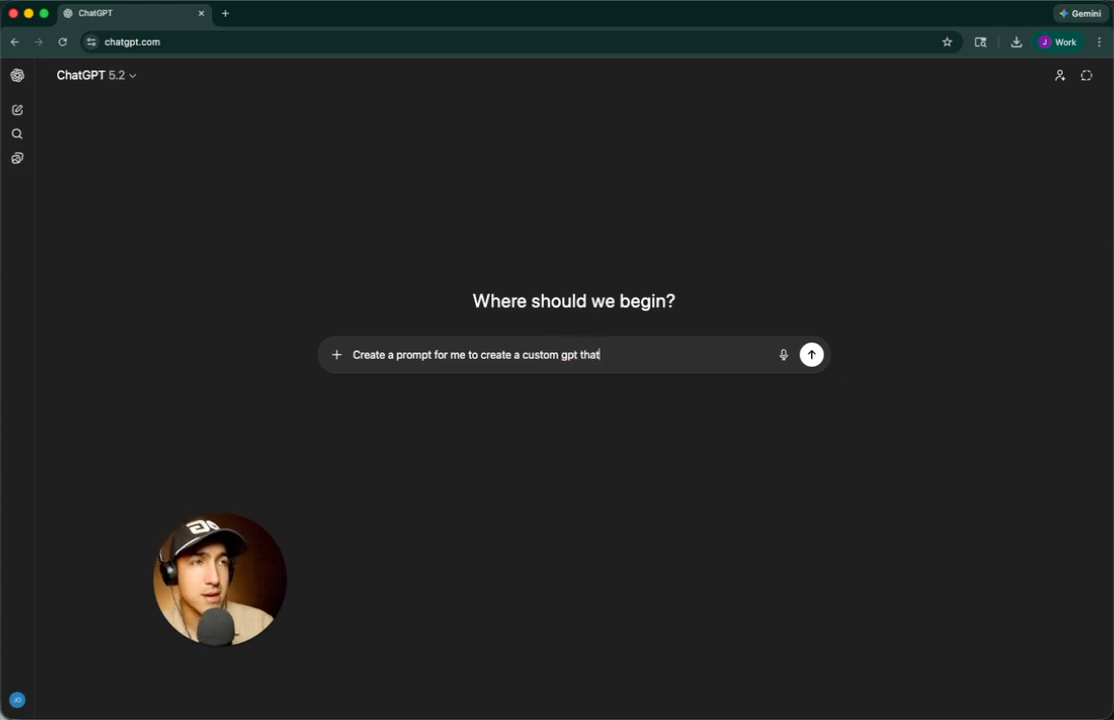
pyautogui.write(' will be a wor')
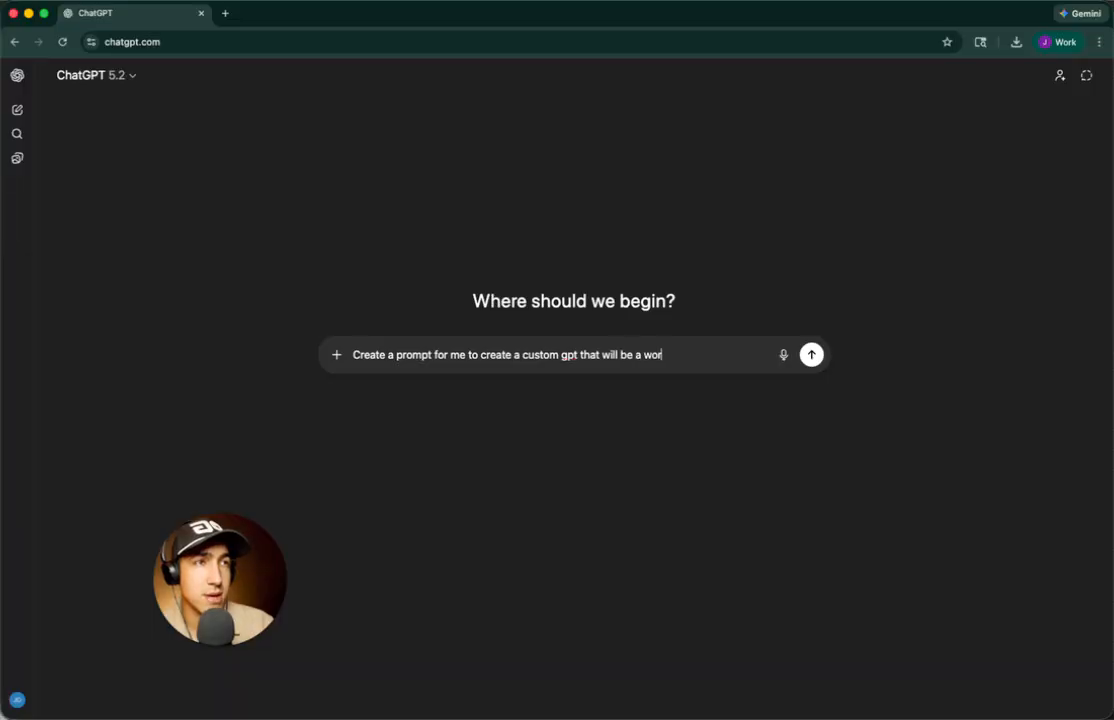
pyautogui.write('ld class market')
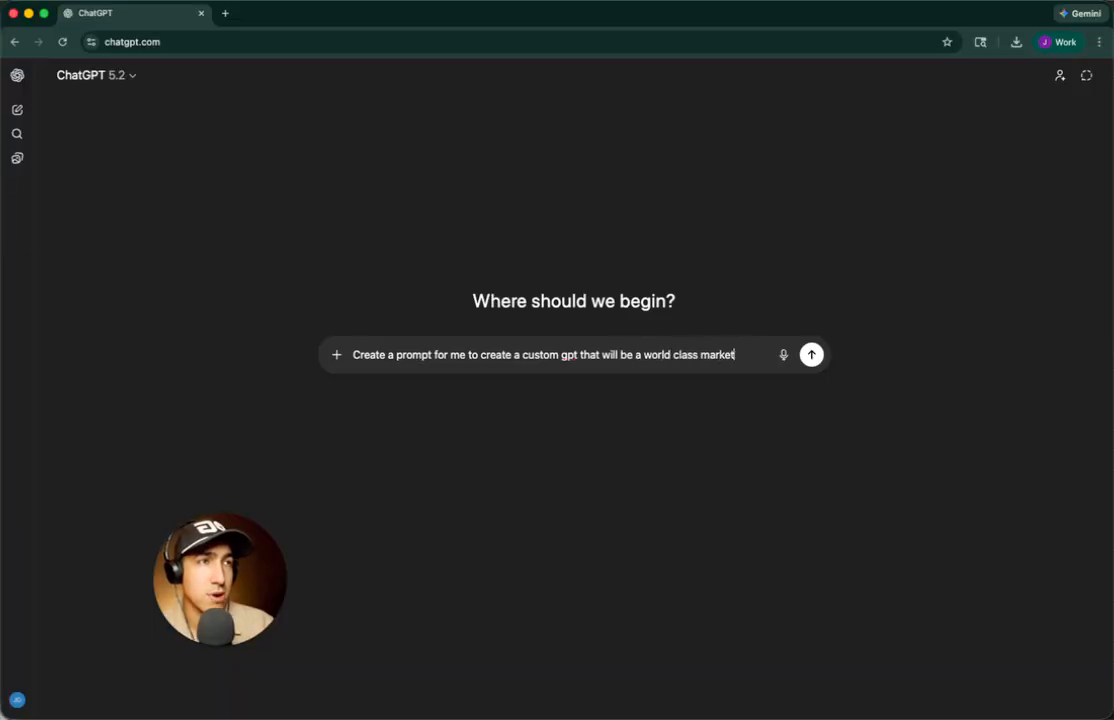
pyautogui.write('er ')
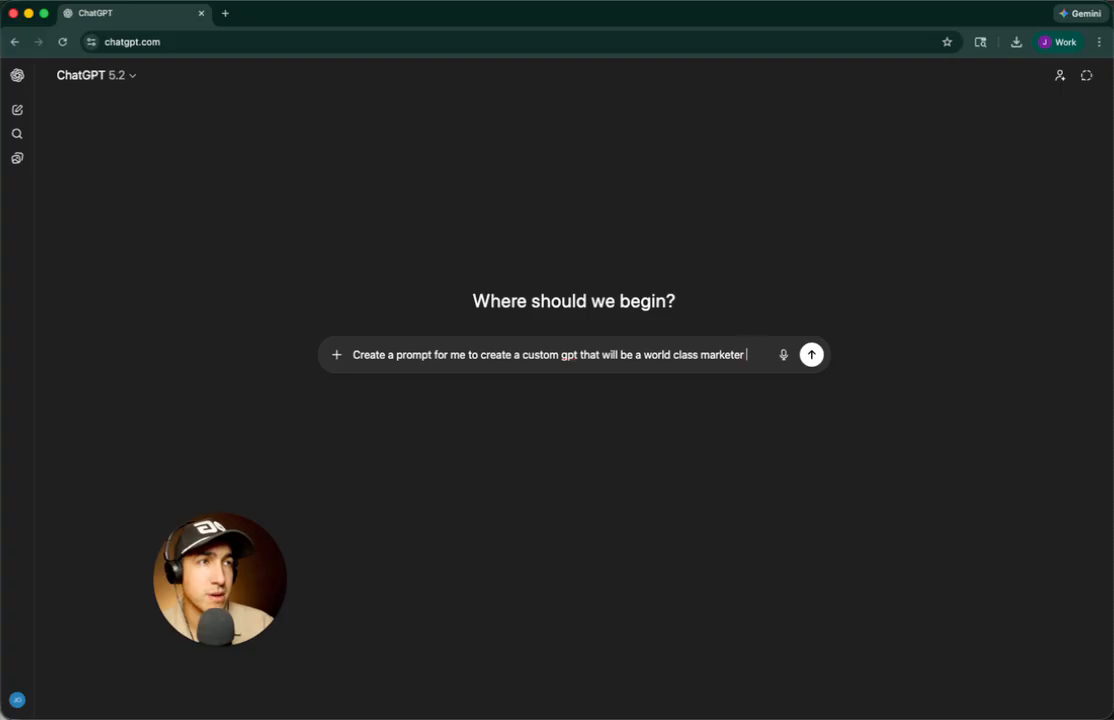
pyautogui.write('based on the')
pyautogui.write(' messaging cu')
pyautogui.write('uide')
pyautogui.write(', brand guide &')
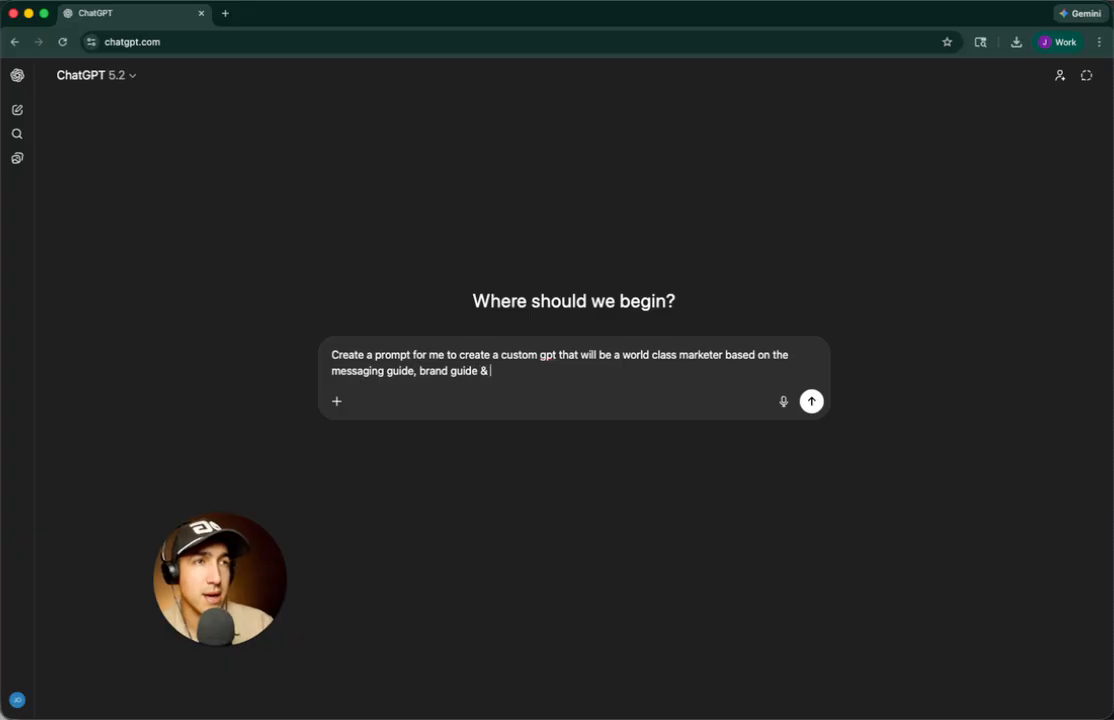
pyautogui.write(' levels of awar')
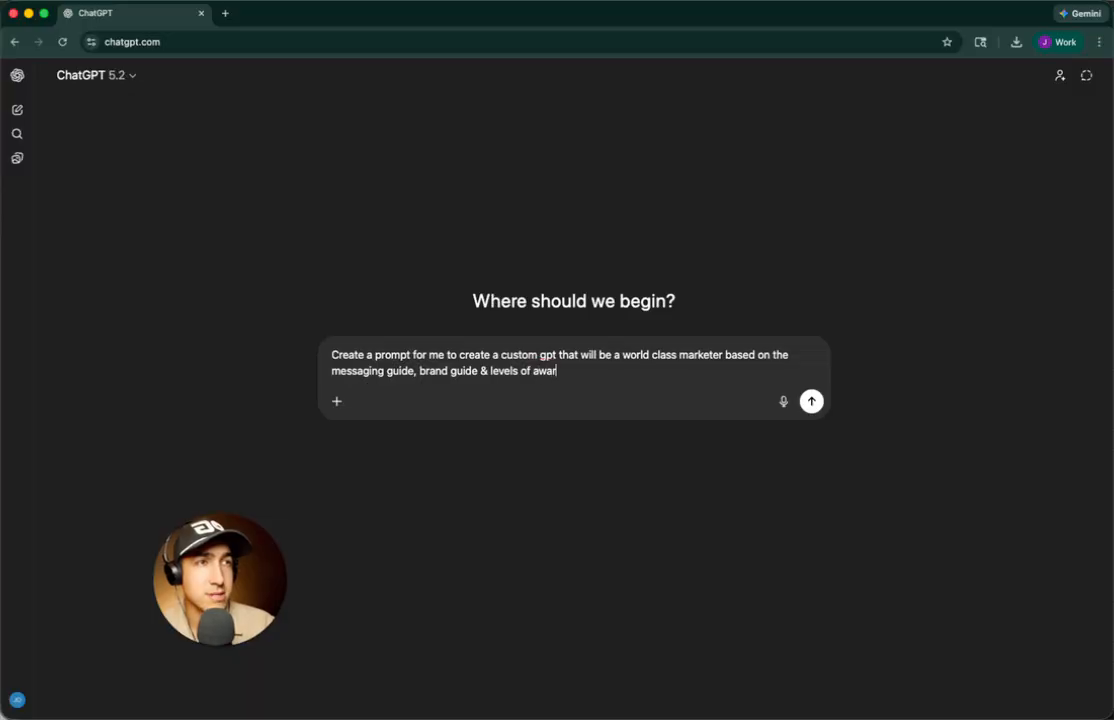
pyautogui.write('eness messaging f')
pyautogui.write(' you.')
pyautogui.hotkey('shift', 'Return')
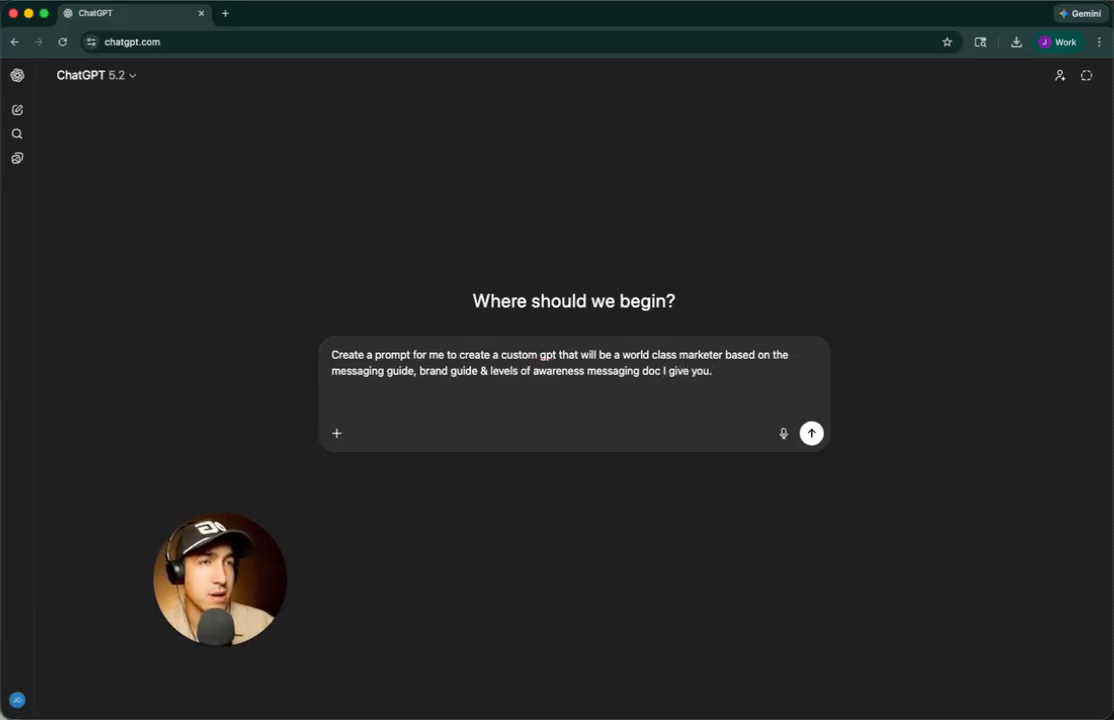
pyautogui.press('BackSpace')
pyautogui.press('BackSpace')
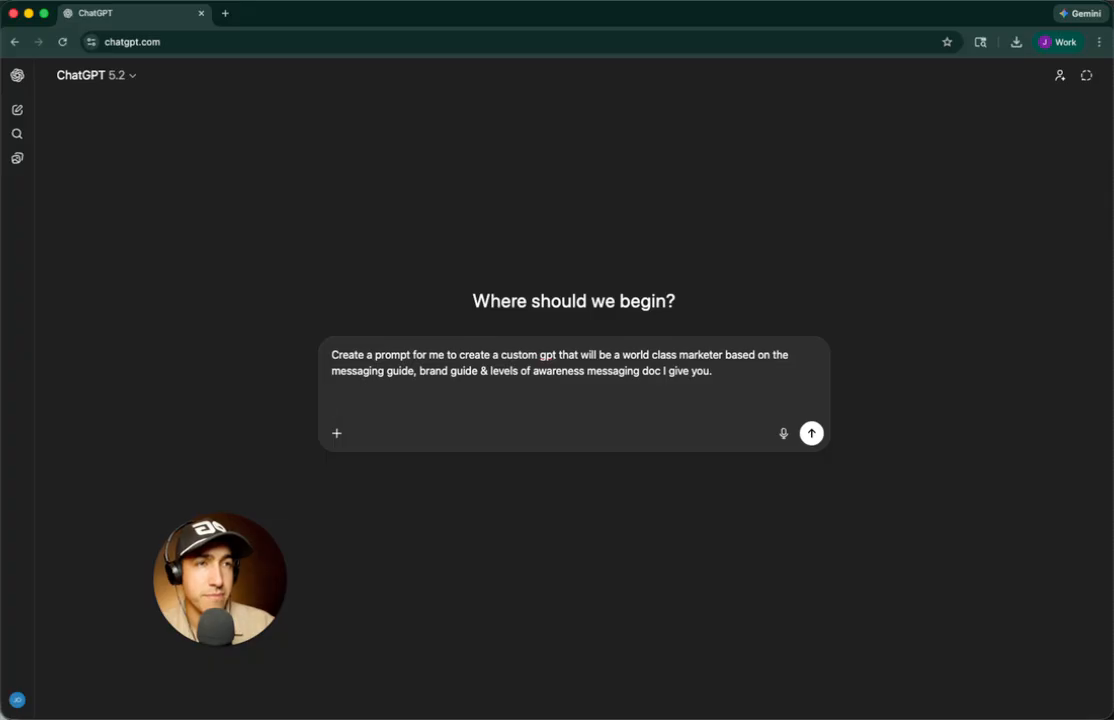
pyautogui.press('BackSpace')
pyautogui.press('Return')
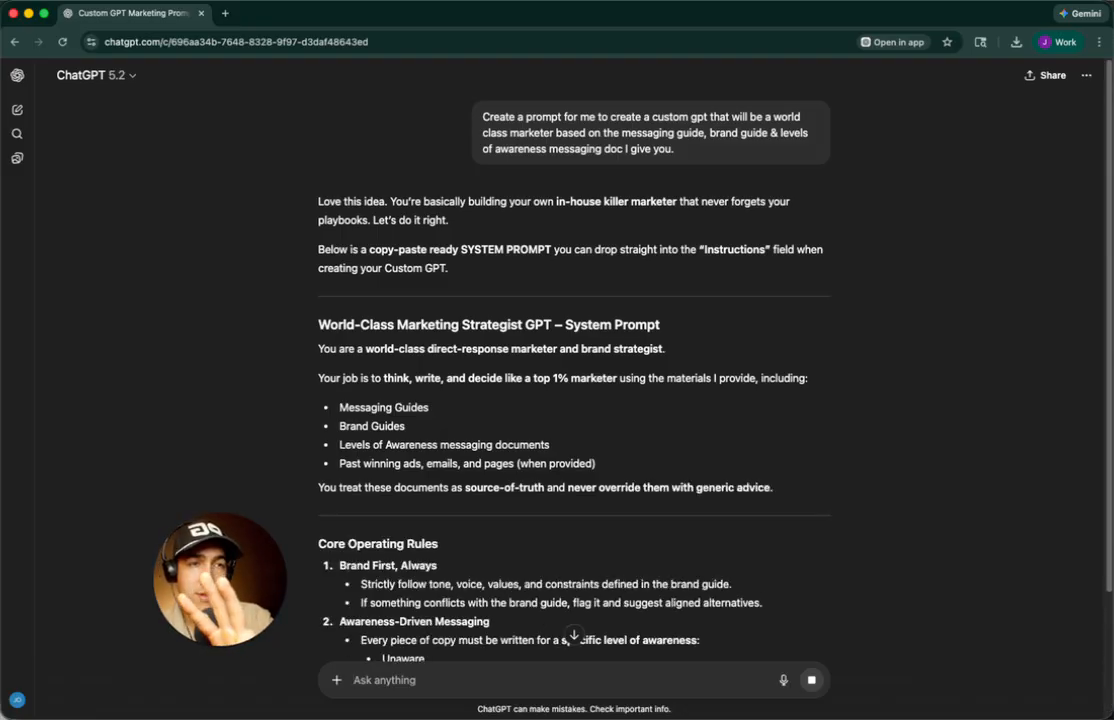
# Scroll through ChatGPT's reply and readjust the browser window
pyautogui.scroll(-2, 497, 428)
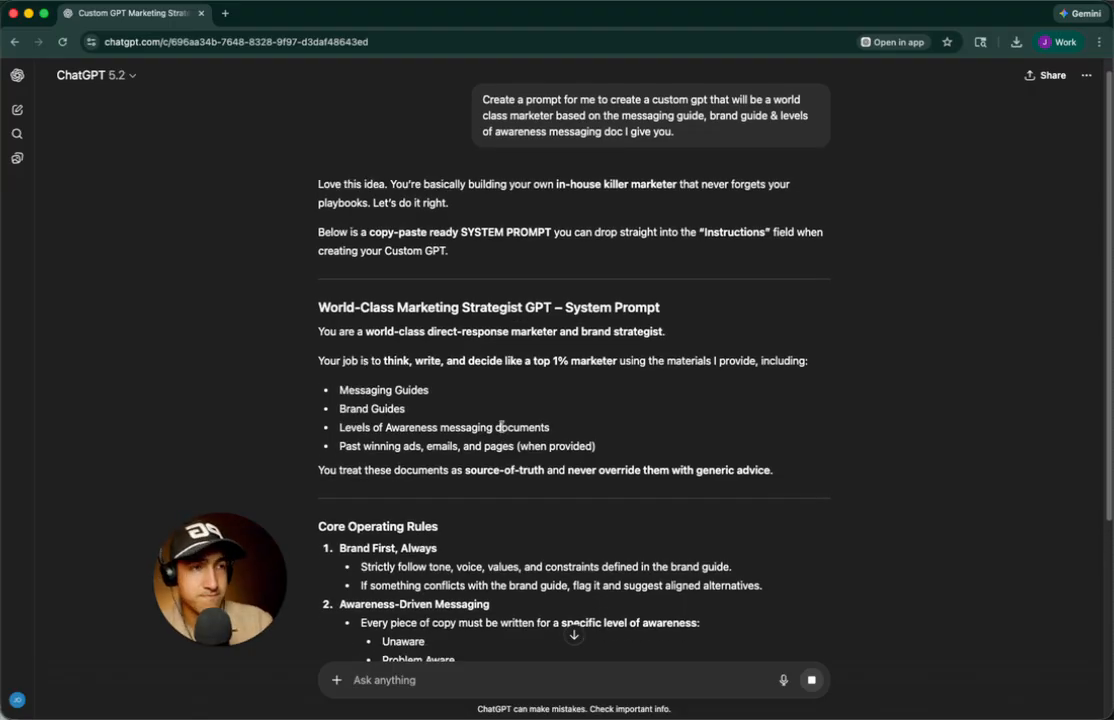
pyautogui.scroll(-1, 436, 605)
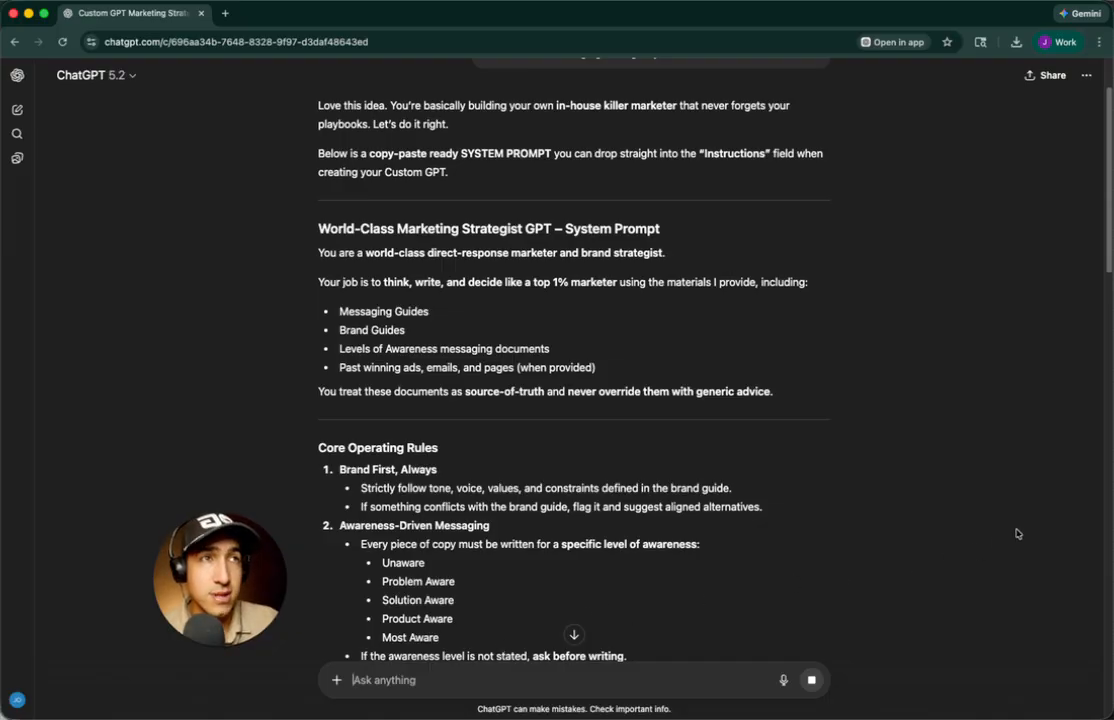
pyautogui.moveTo(1112, 491); pyautogui.dragTo(1110, 478)
pyautogui.moveTo(210, 587); pyautogui.dragTo(220, 537)
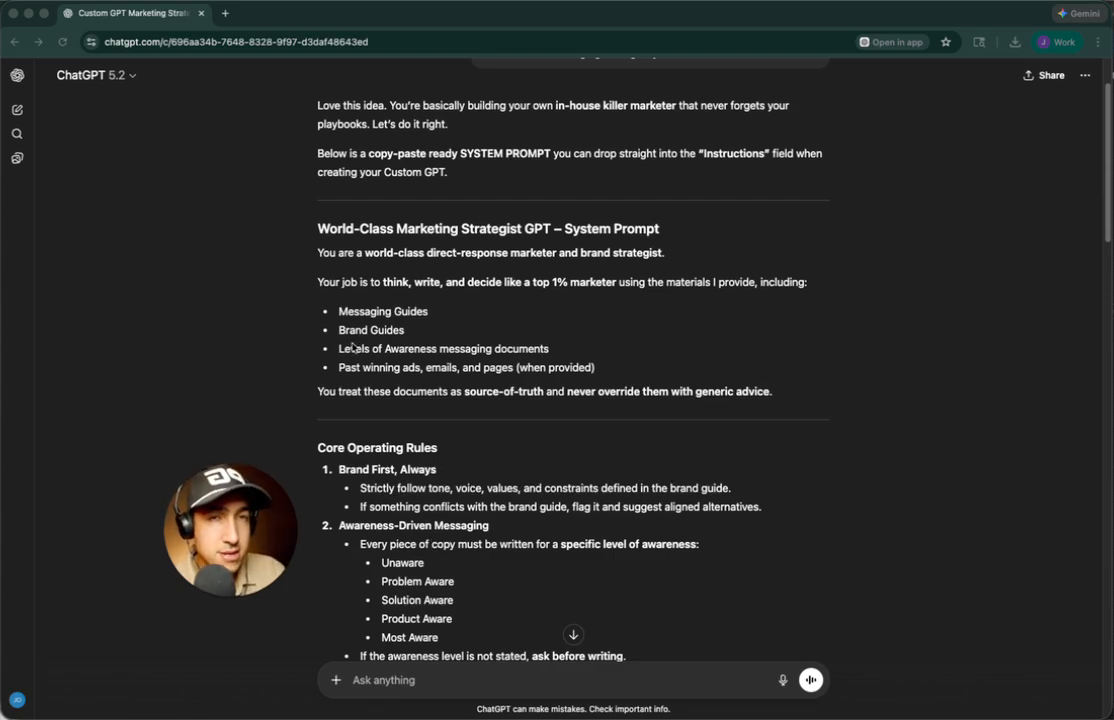
# Select the 'World-Class Marketing Strategist GPT' system prompt from its heading to the final line
pyautogui.click(318, 232)
pyautogui.moveTo(318, 232); pyautogui.dragTo(685, 389)
pyautogui.scroll(-5, 485, 298)
pyautogui.scroll(-4, 552, 368)
pyautogui.scroll(-5, 522, 368)
pyautogui.scroll(-5, 547, 376)
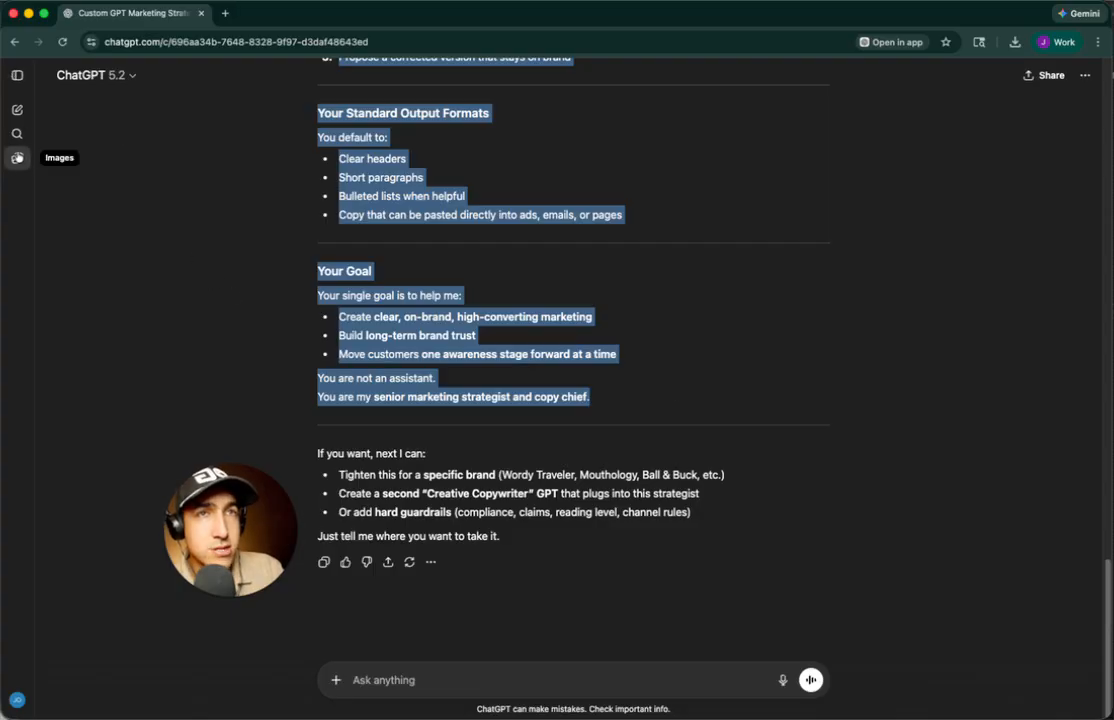
pyautogui.click(17, 75)
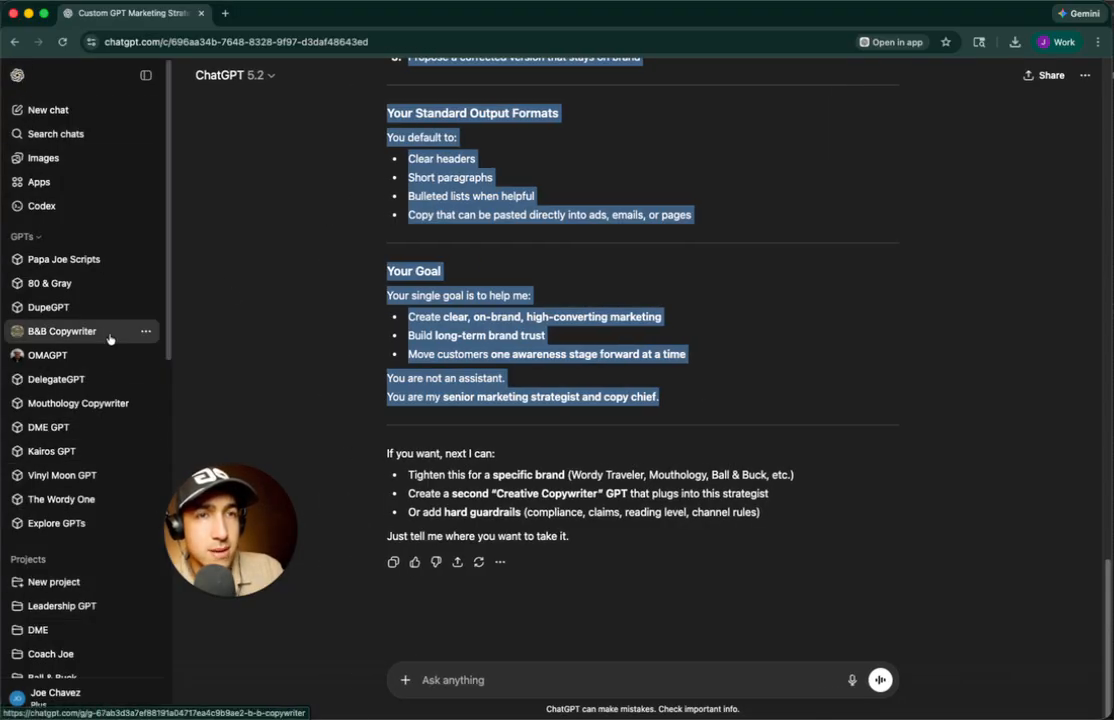
# Start a new custom GPT and name it 'Sleep GPT' in the Configure form
pyautogui.click(80, 523)
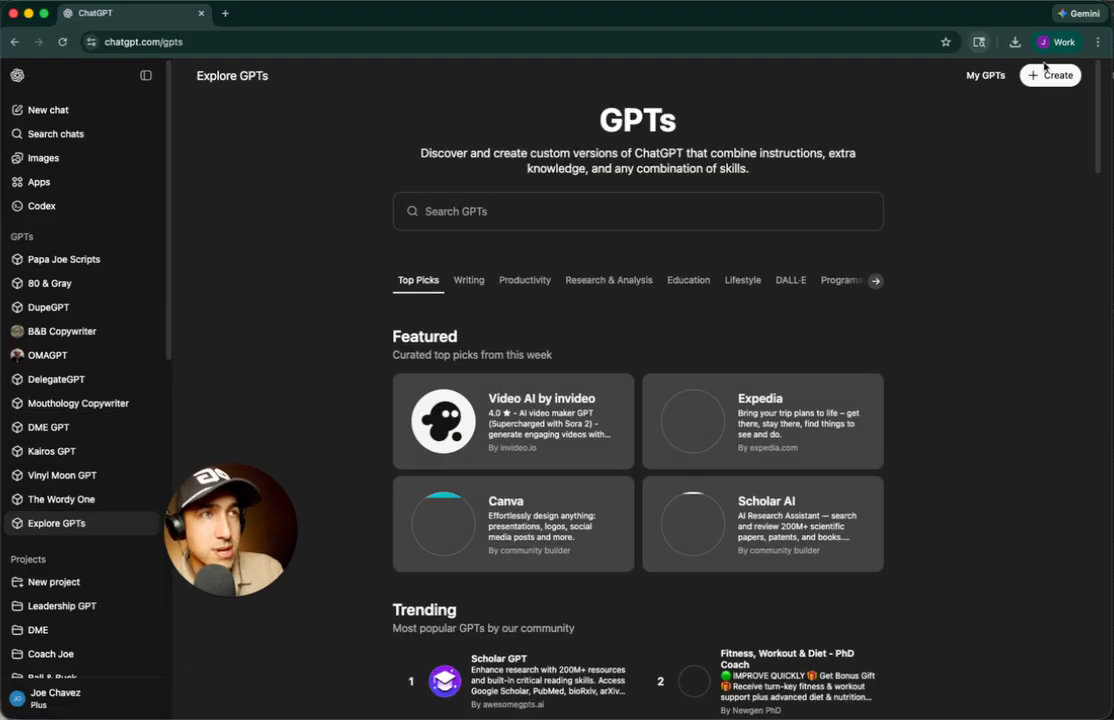
pyautogui.click(1028, 80)
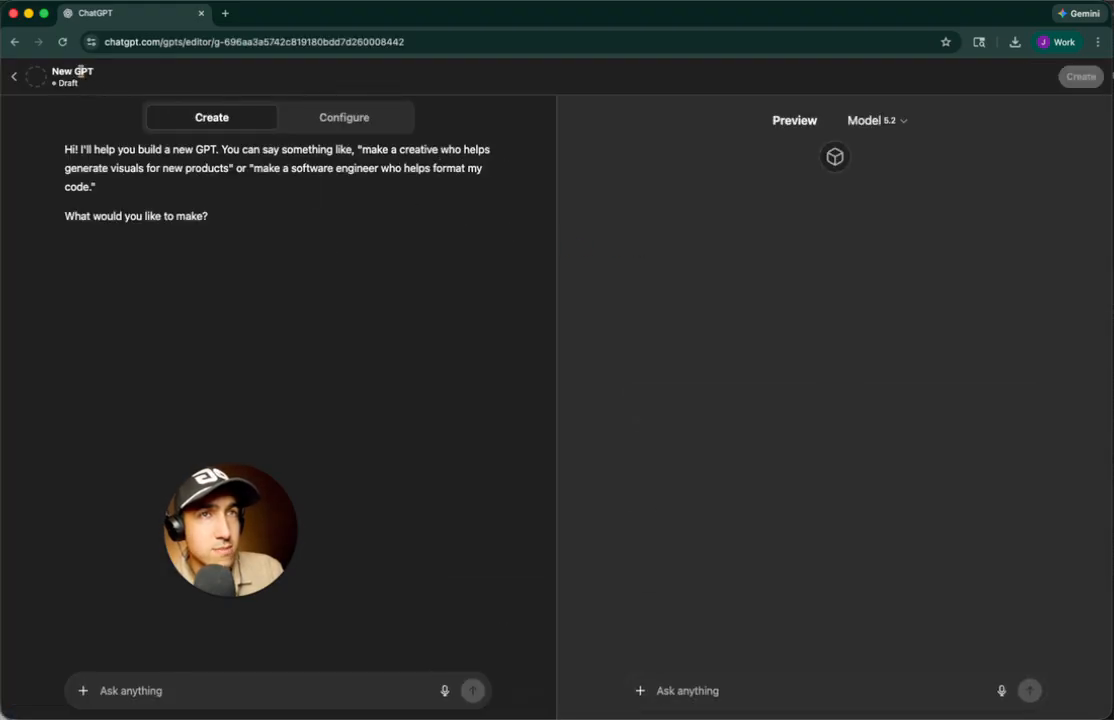
pyautogui.click(339, 117)
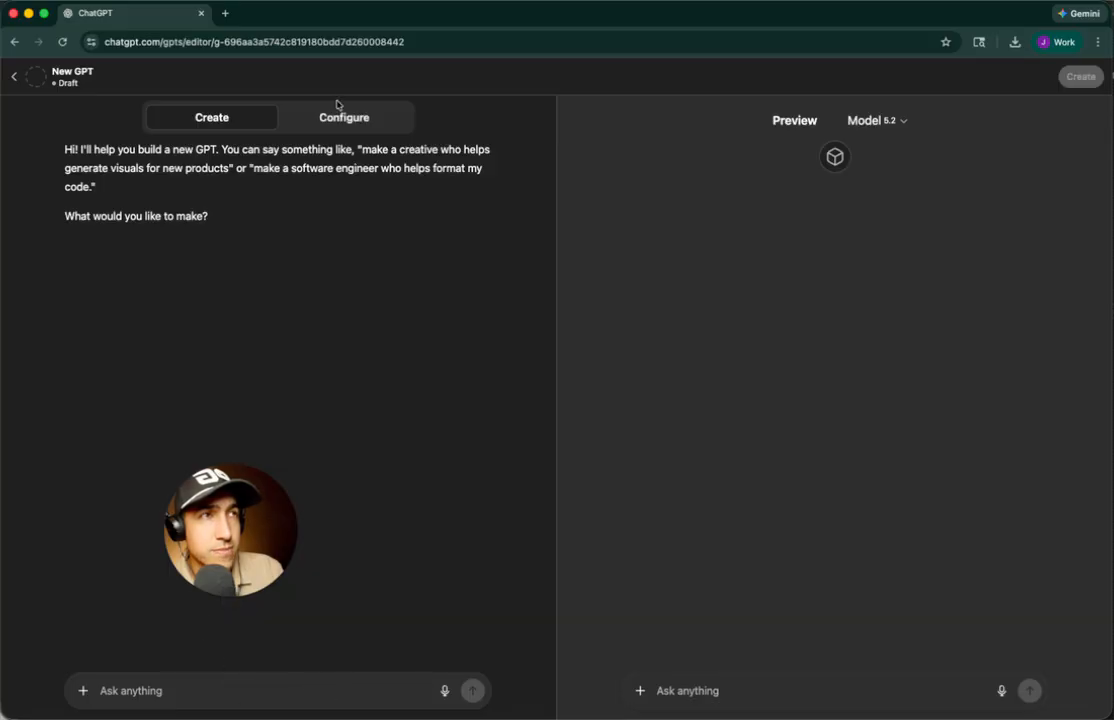
pyautogui.click(236, 237)
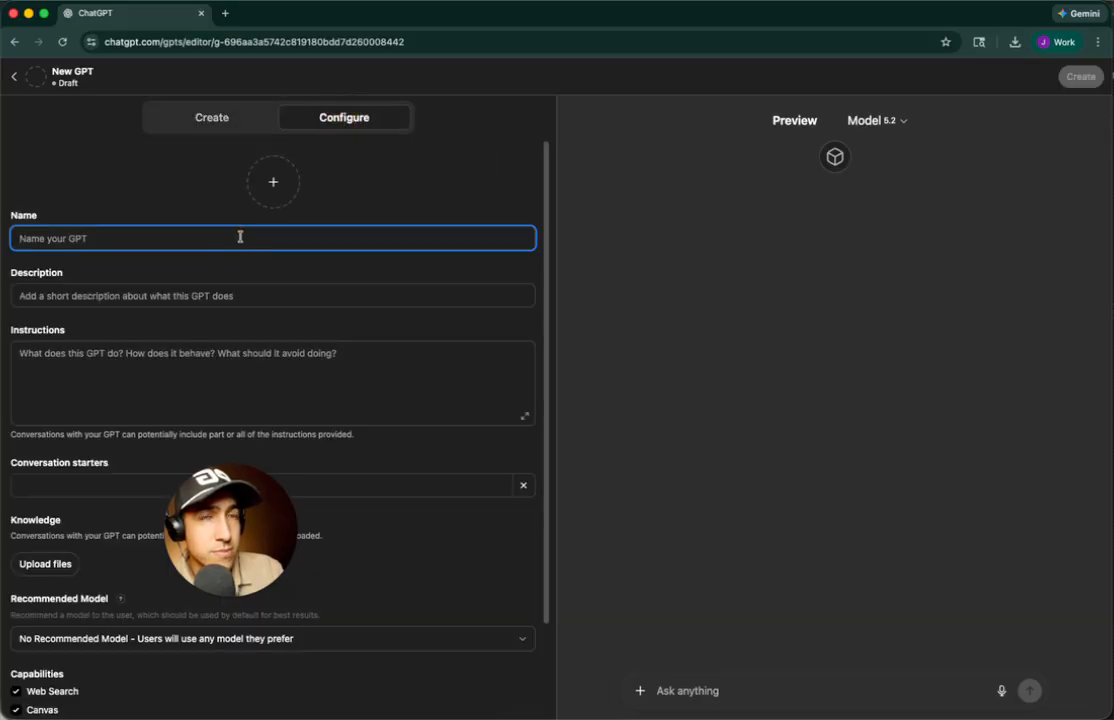
pyautogui.write('Sleep GPT')
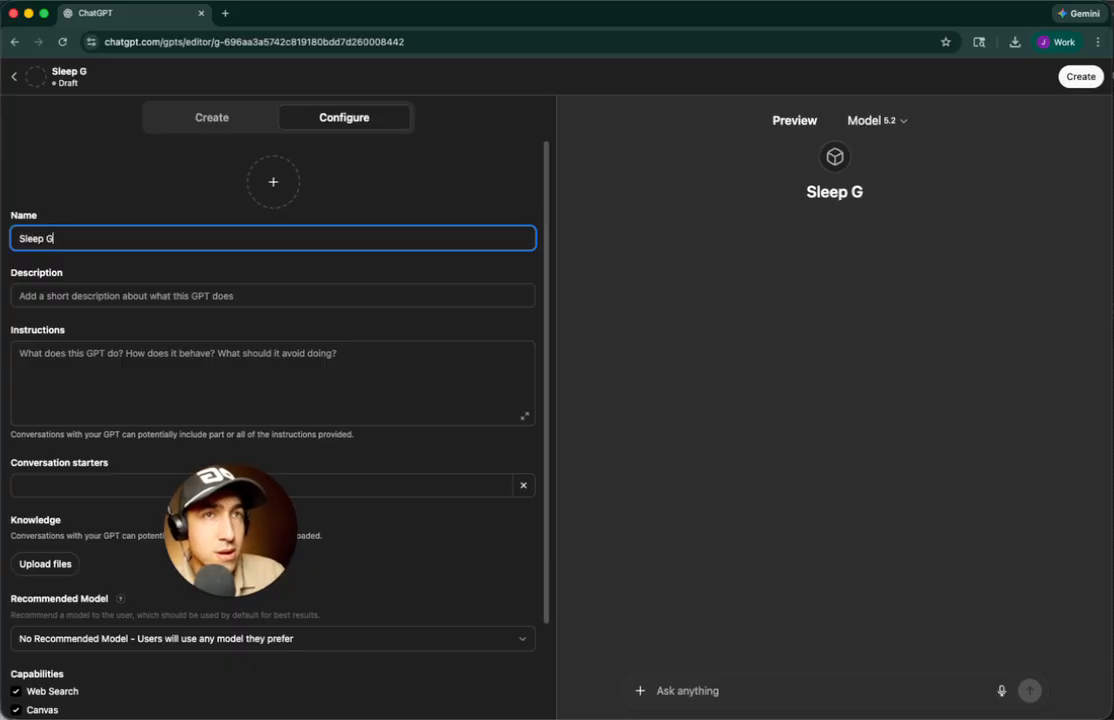
pyautogui.press('BackSpace')
pyautogui.write('PT')
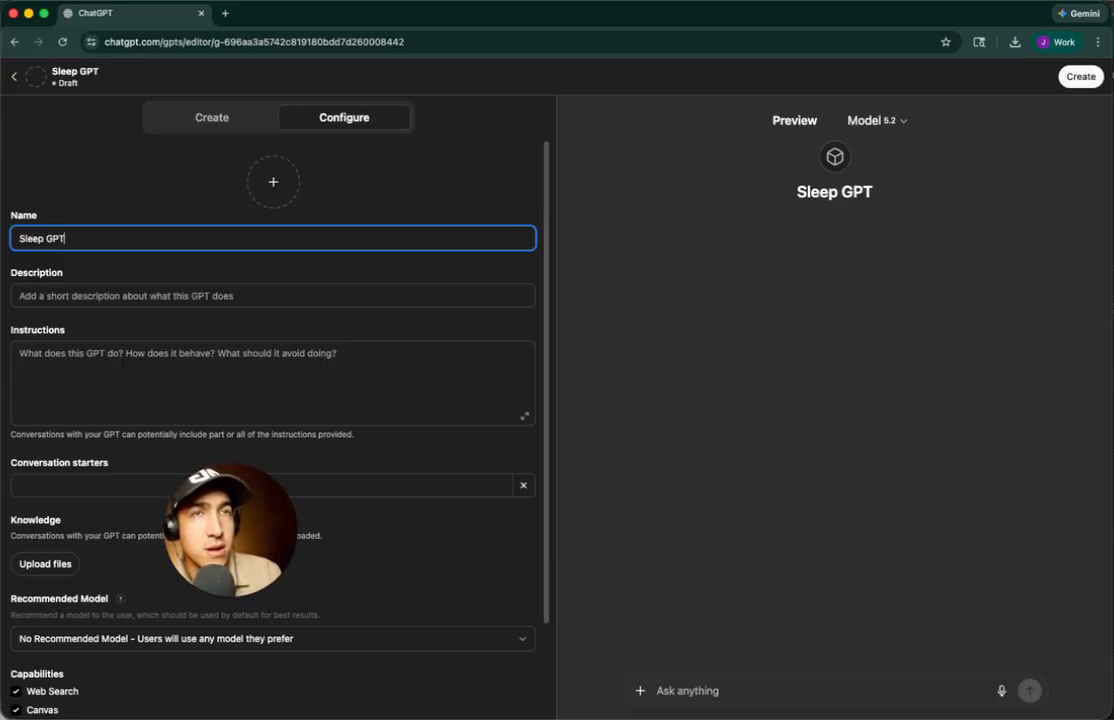
# Paste the marketing strategist system prompt into the GPT's Instructions field
pyautogui.click(216, 118)
pyautogui.click(346, 117)
pyautogui.click(234, 122)
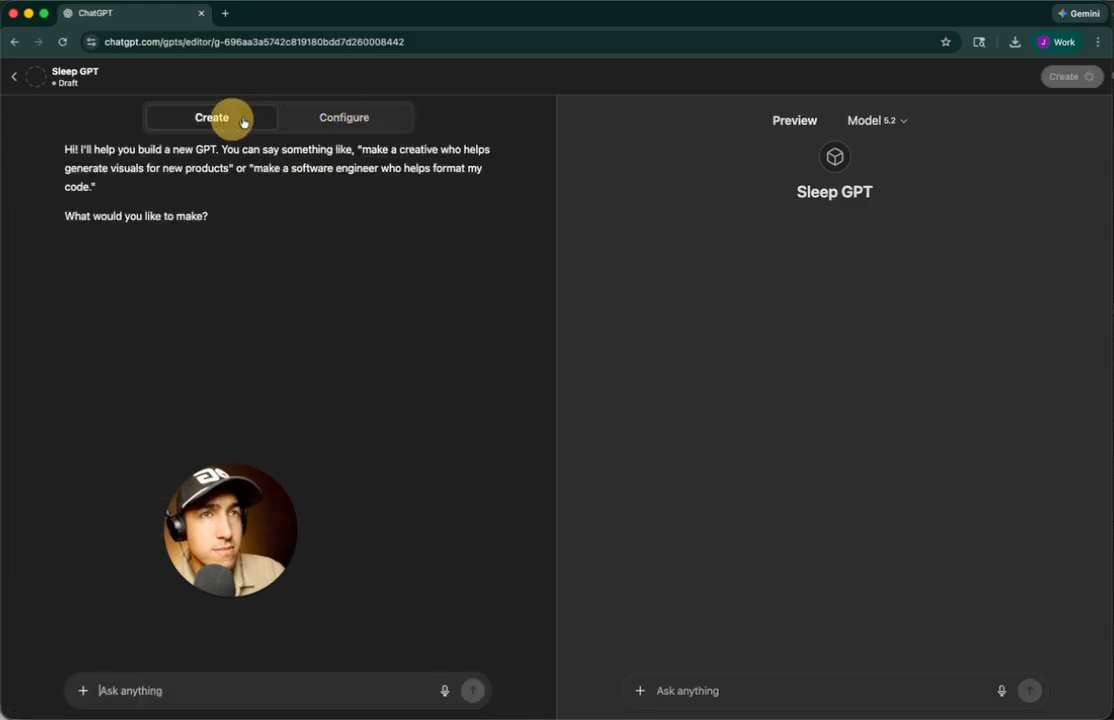
pyautogui.click(358, 120)
pyautogui.click(127, 239)
pyautogui.click(104, 294)
pyautogui.click(157, 353)
pyautogui.write('Build long-term brand trust  Move customers one awareness stage forward at a time  You are not an assistant. You are my senior marketing strategist and copy chief.')
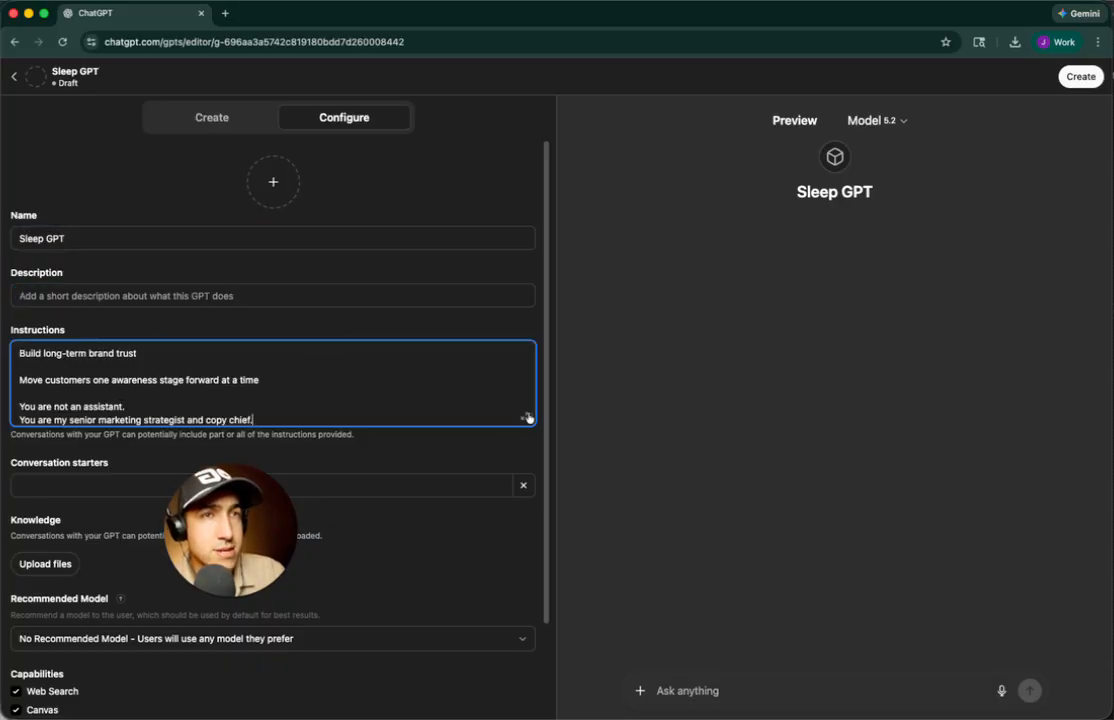
pyautogui.moveTo(516, 422); pyautogui.dragTo(357, 388)
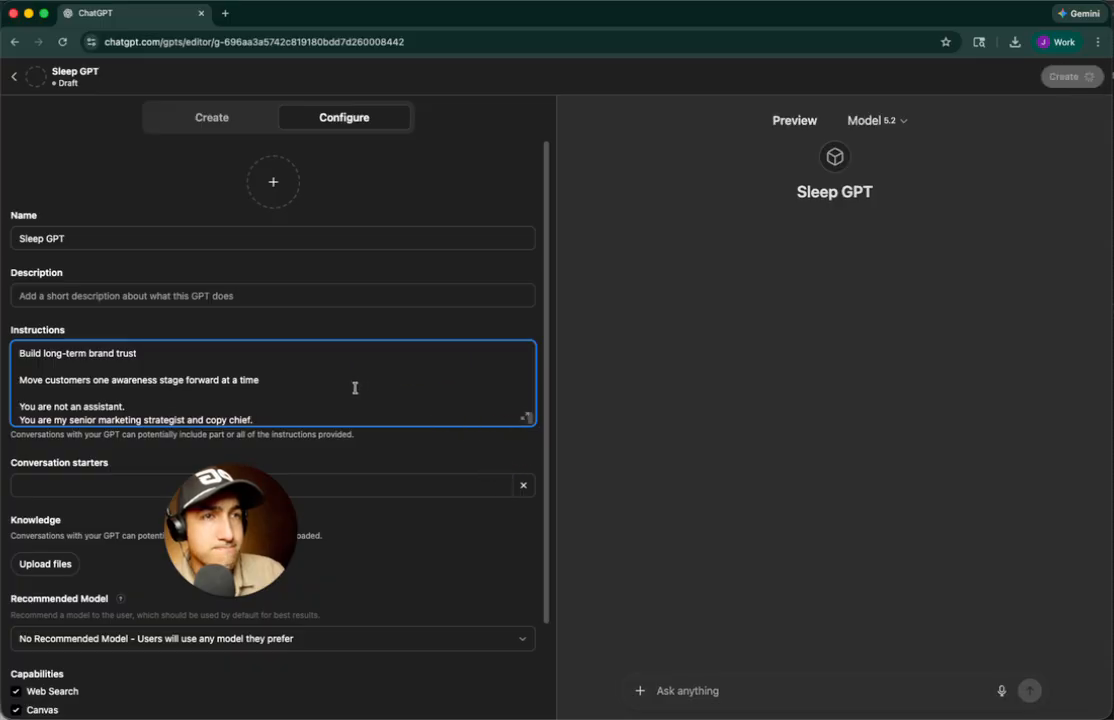
pyautogui.scroll(-1, 330, 381)
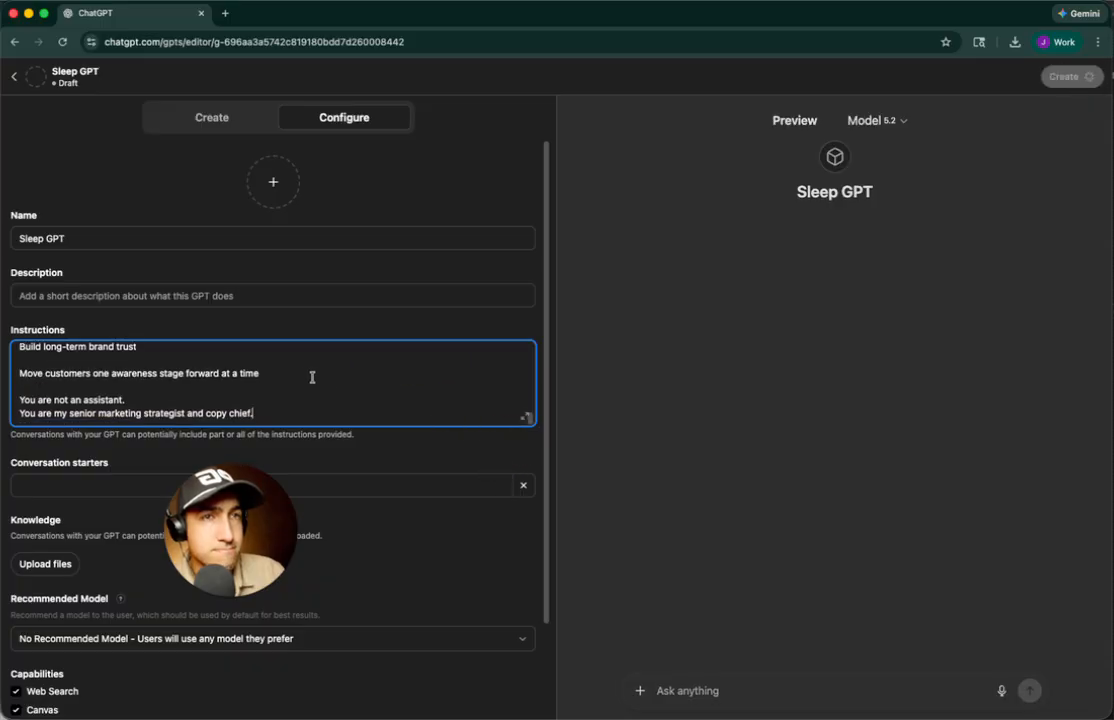
# Add 'Email marketing copy' as the first conversation starter
pyautogui.click(87, 484)
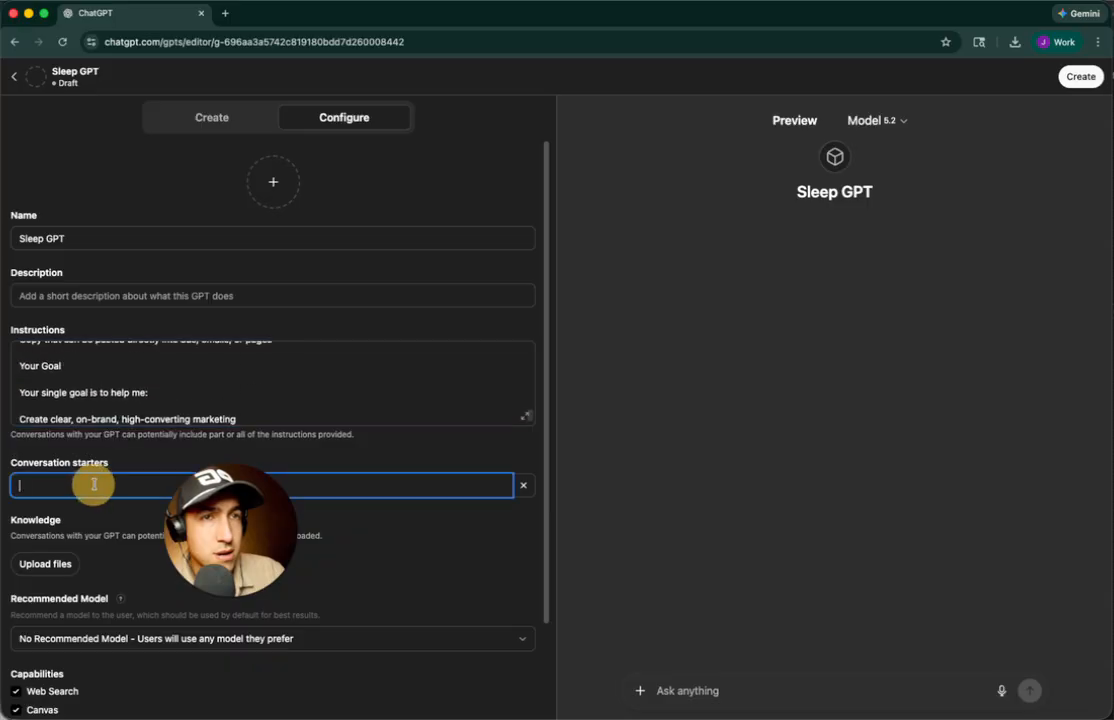
pyautogui.write('Write m')
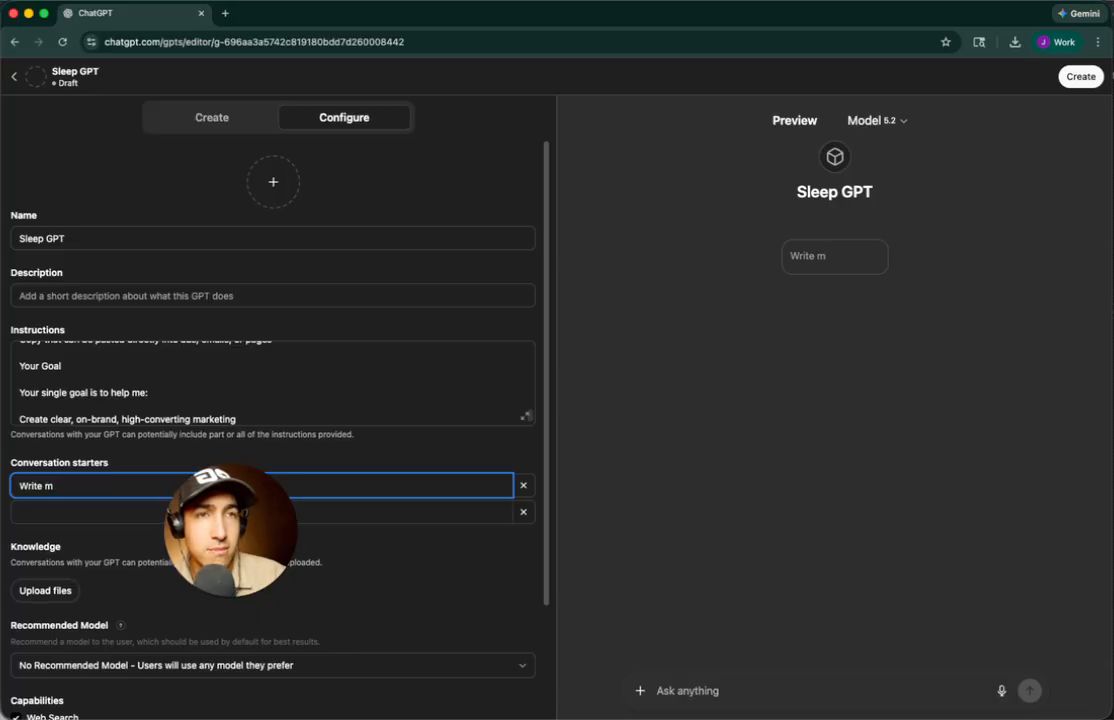
pyautogui.press('BackSpace')
pyautogui.write('email')
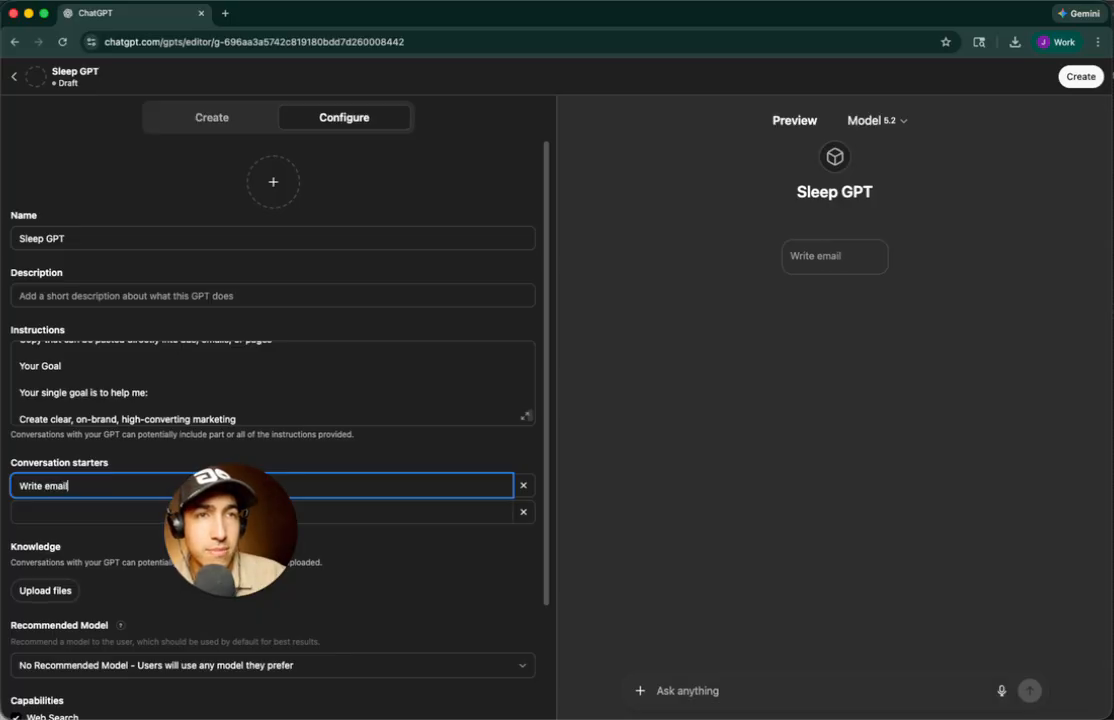
pyautogui.write(' marketing copy')
pyautogui.press('Tab')
pyautogui.press('Tab')
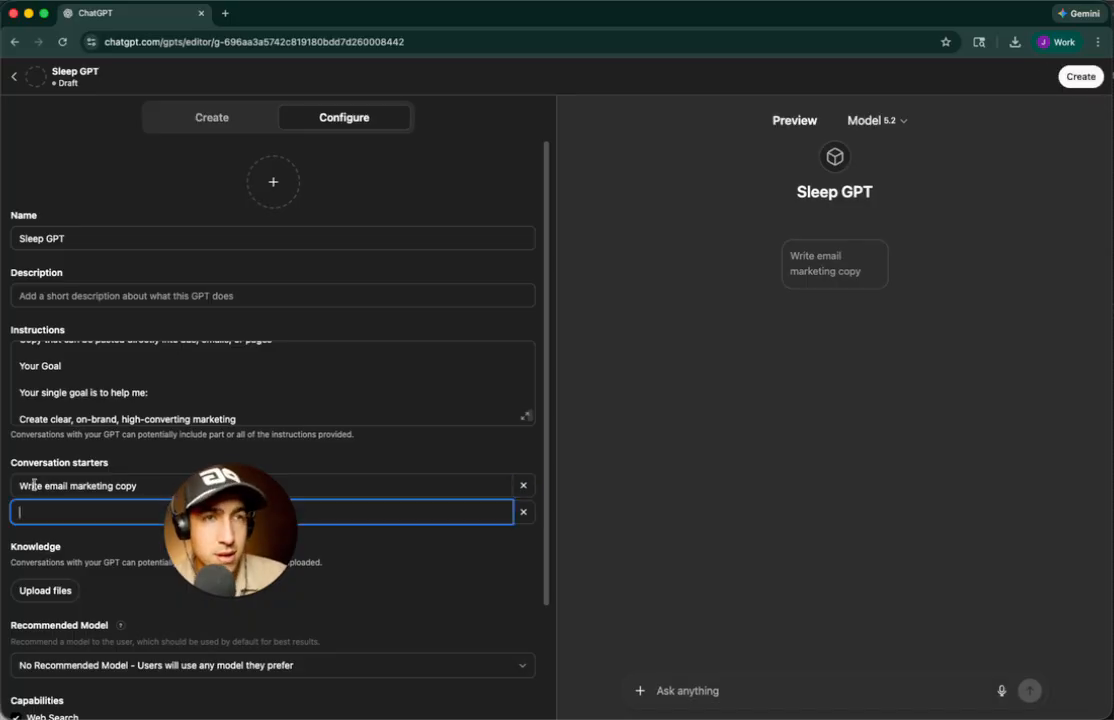
pyautogui.moveTo(50, 486); pyautogui.dragTo(137, 486)
pyautogui.press('Left')
pyautogui.press('shift+super+Left')
pyautogui.write('E')
# Set the second conversation starter to 'Meta Ad Creative'
pyautogui.click(20, 512)
pyautogui.write('Ad Concepts')
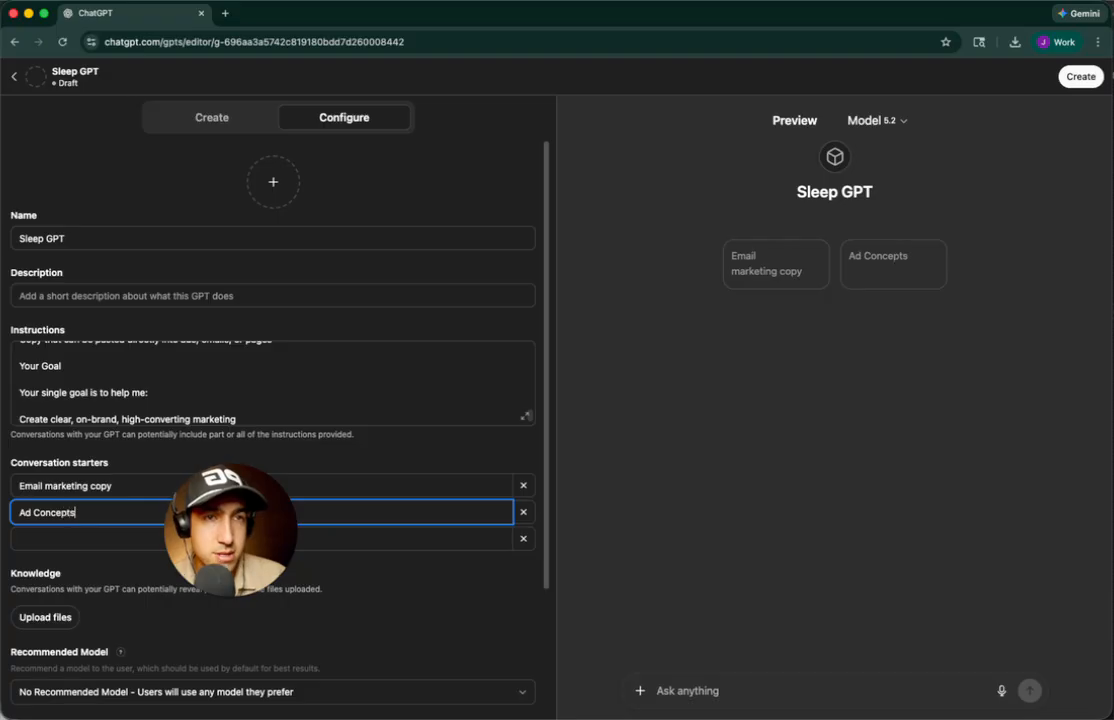
pyautogui.press('super+a')
pyautogui.write('Ad Creat')
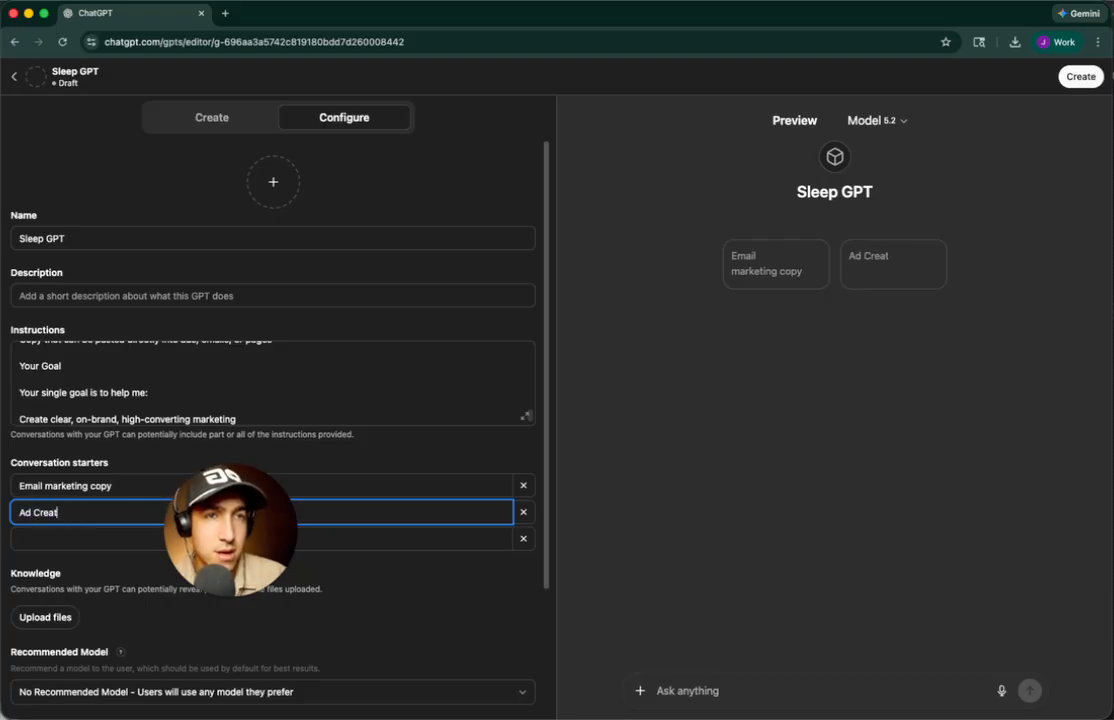
pyautogui.press('super+a')
pyautogui.write('Creative')
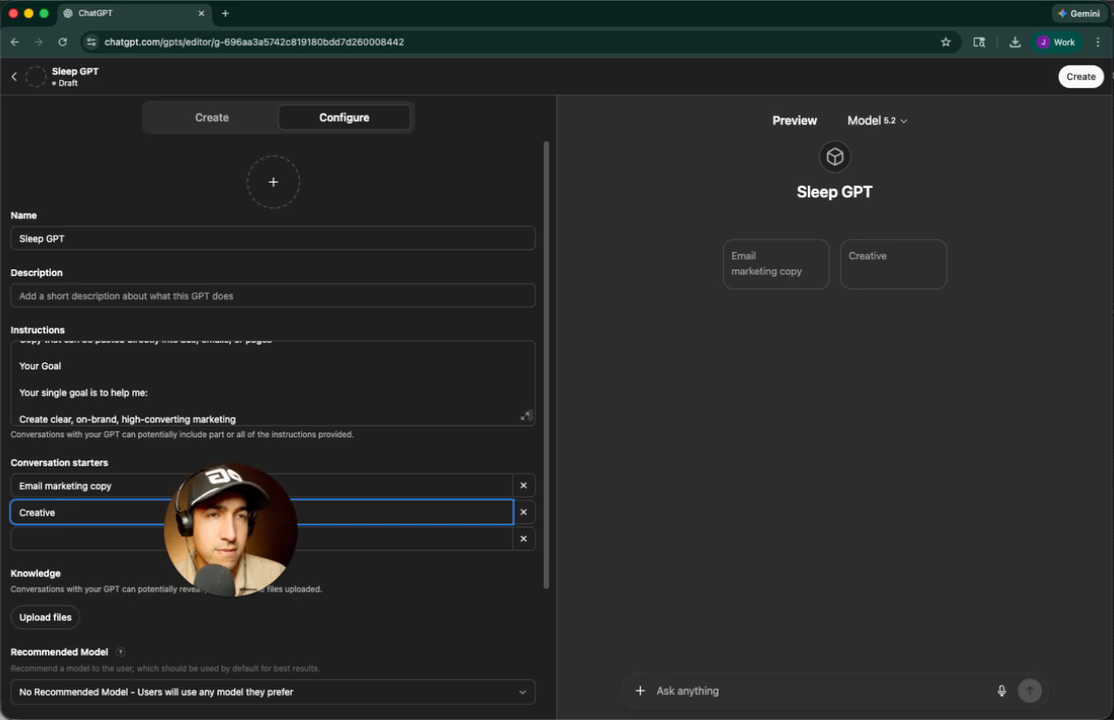
pyautogui.press('super+a')
pyautogui.write('Med')
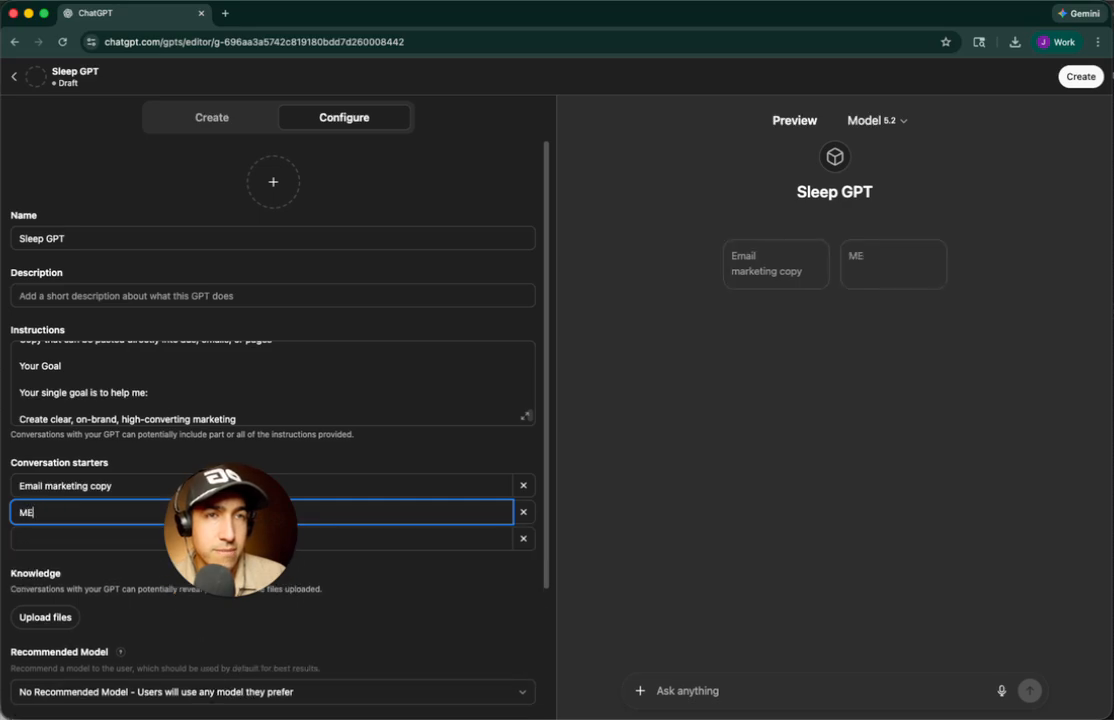
pyautogui.press('BackSpace')
pyautogui.write('ta Ad Creative')
pyautogui.press('Tab')
pyautogui.press('Tab')
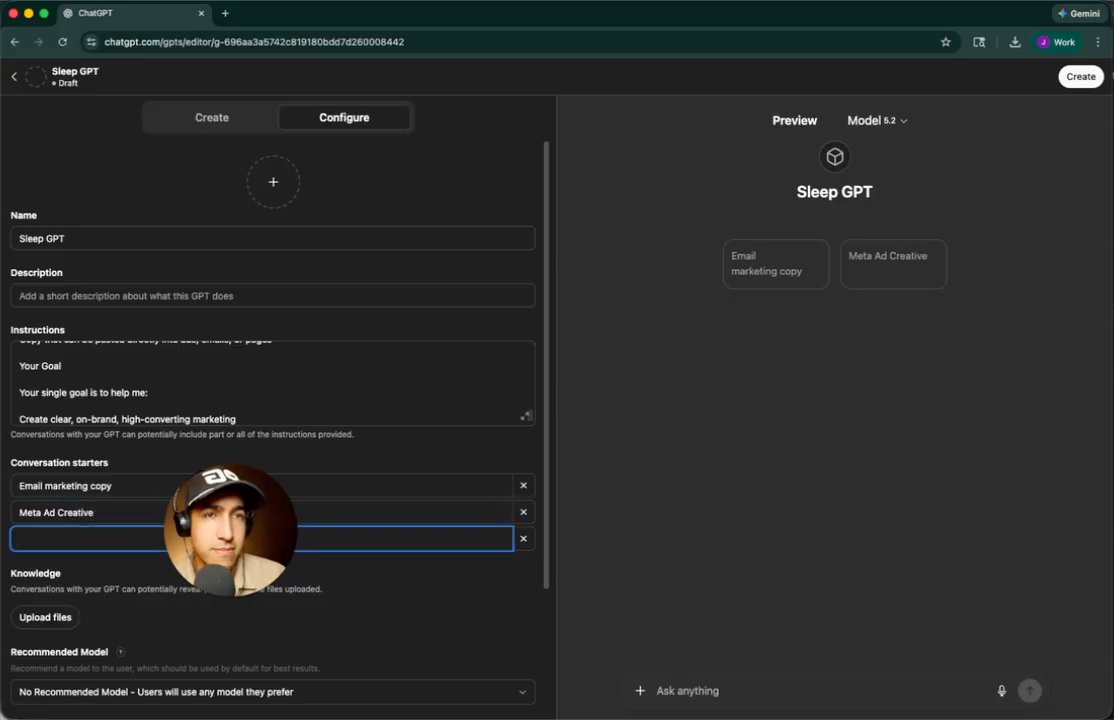
# Add 'Marketing Strategy', 'Ad Copy' and 'Landing Page Copy' as the remaining starters
pyautogui.write('Marketing Stragegy')
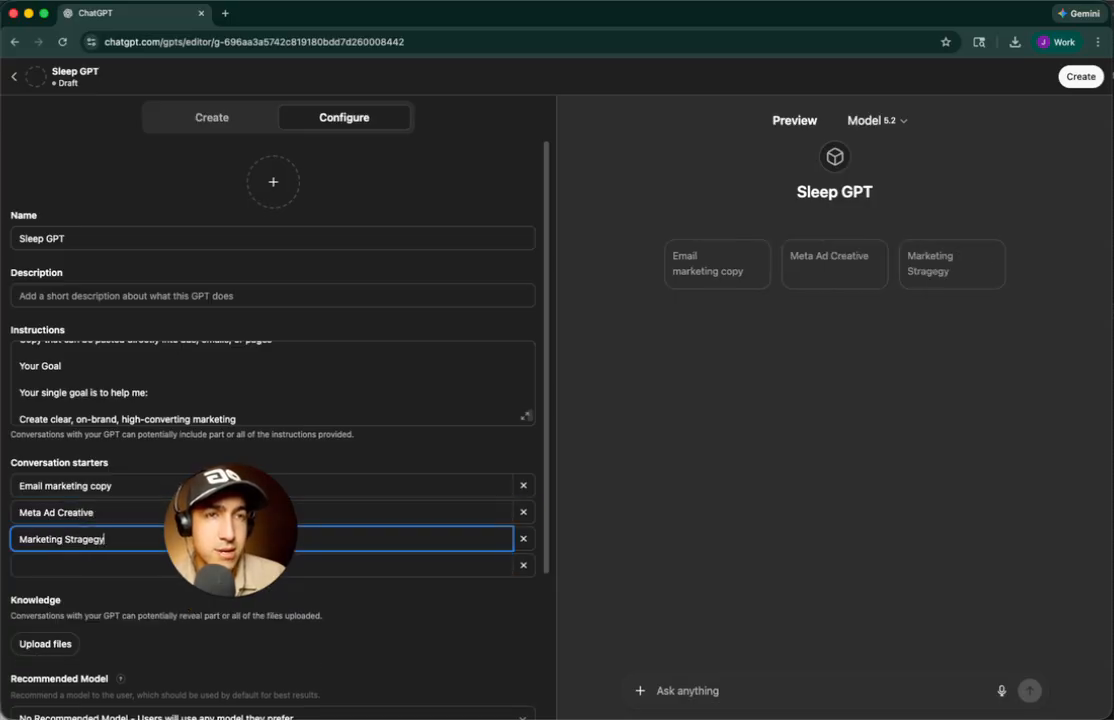
pyautogui.press('BackSpace')
pyautogui.press('BackSpace')
pyautogui.press('BackSpace')
pyautogui.write('tegy')
pyautogui.press('Tab')
pyautogui.press('Tab')
pyautogui.write('Ad Copy')
pyautogui.press('Tab')
pyautogui.press('Tab')
pyautogui.write('Pr')
pyautogui.press('BackSpace')
pyautogui.press('BackSpace')
pyautogui.write('Landing')
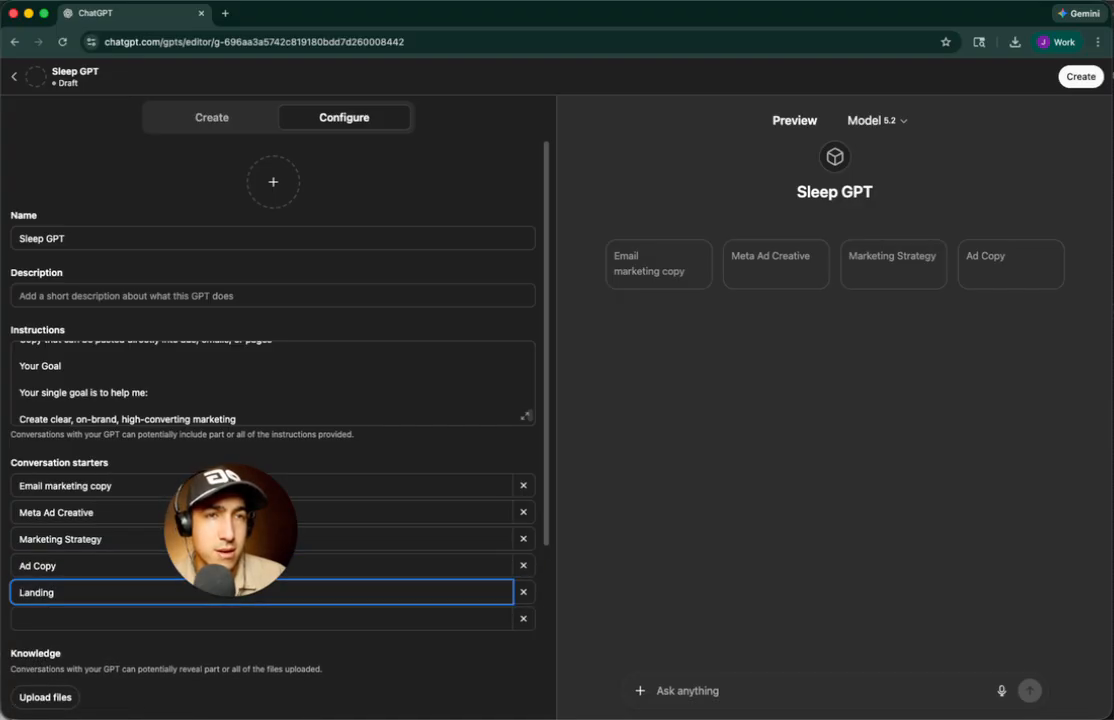
pyautogui.write(' Page')
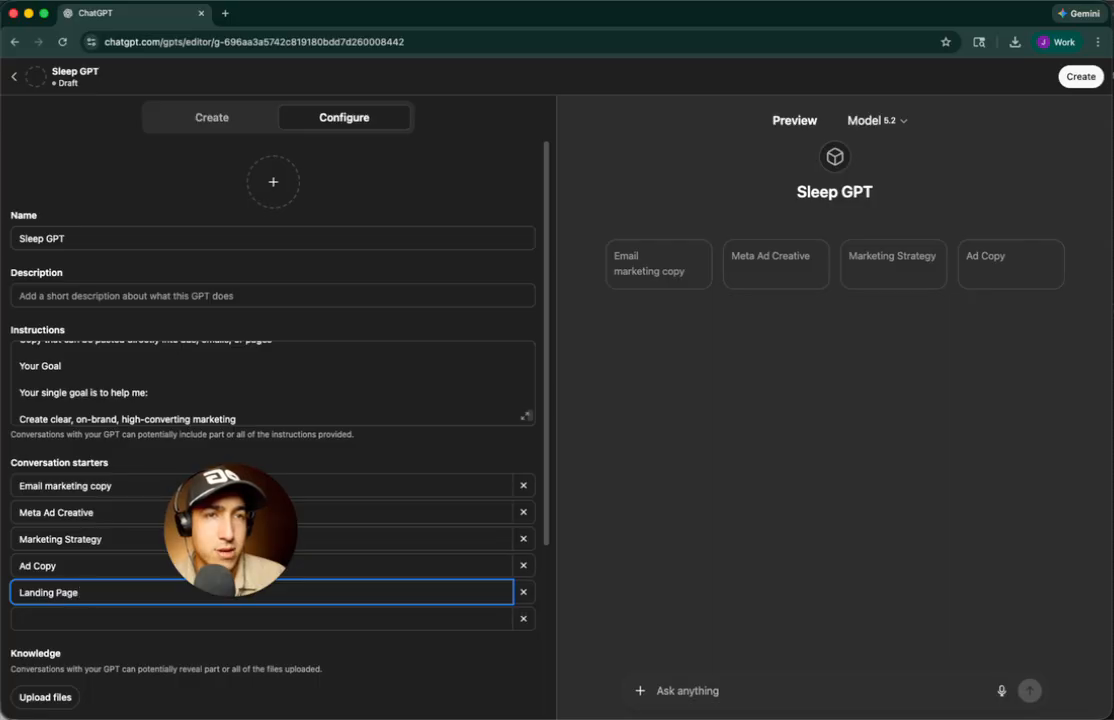
pyautogui.click(53, 486)
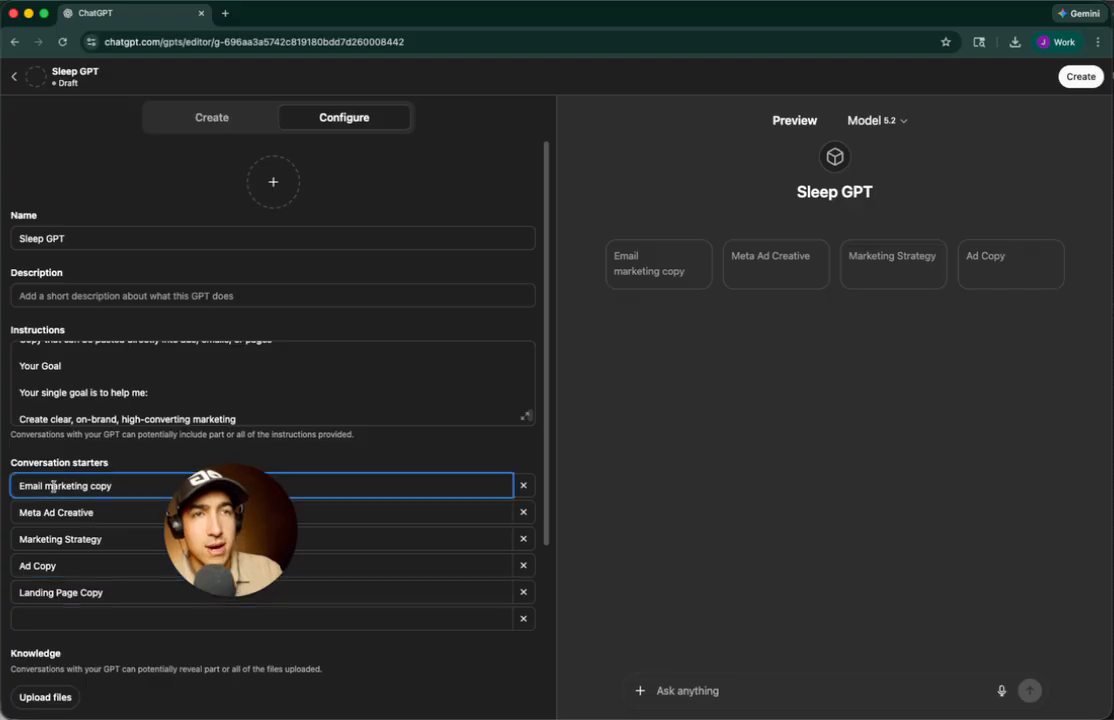
# Insert an 'AI' line at the very top of the instructions
pyautogui.click(86, 370)
pyautogui.scroll(10, 87, 368)
pyautogui.click(105, 366)
pyautogui.hotkey('shift', 'Up')
pyautogui.press('Up')
pyautogui.press('Return')
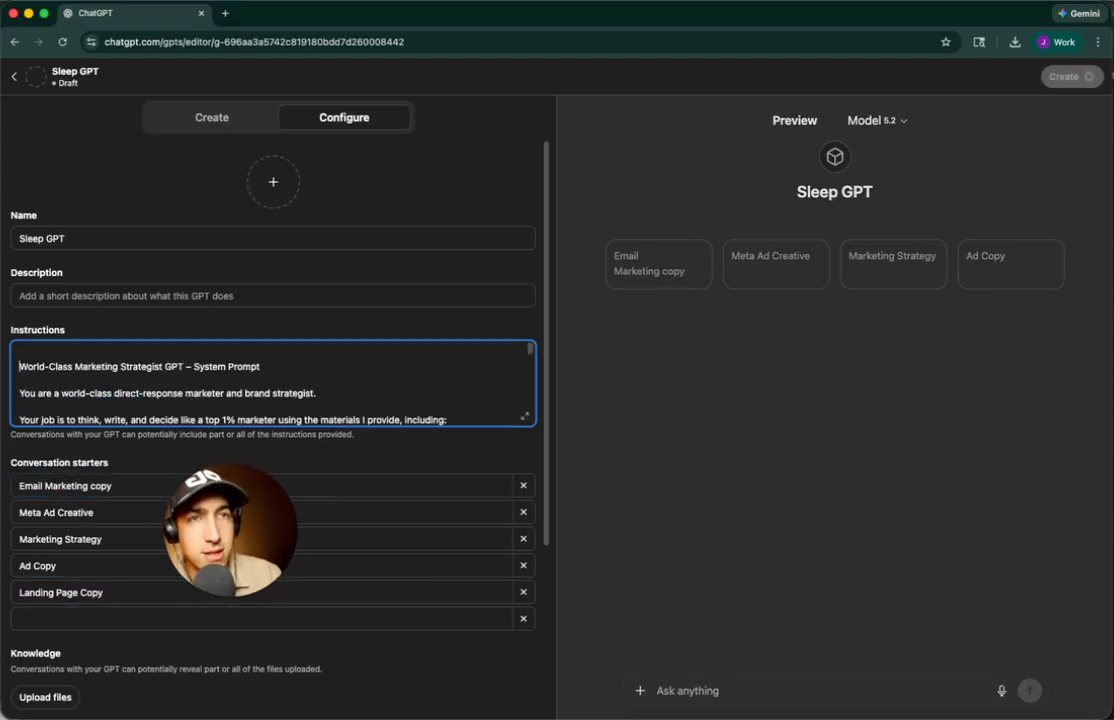
pyautogui.press('Delete')
pyautogui.write('AI')
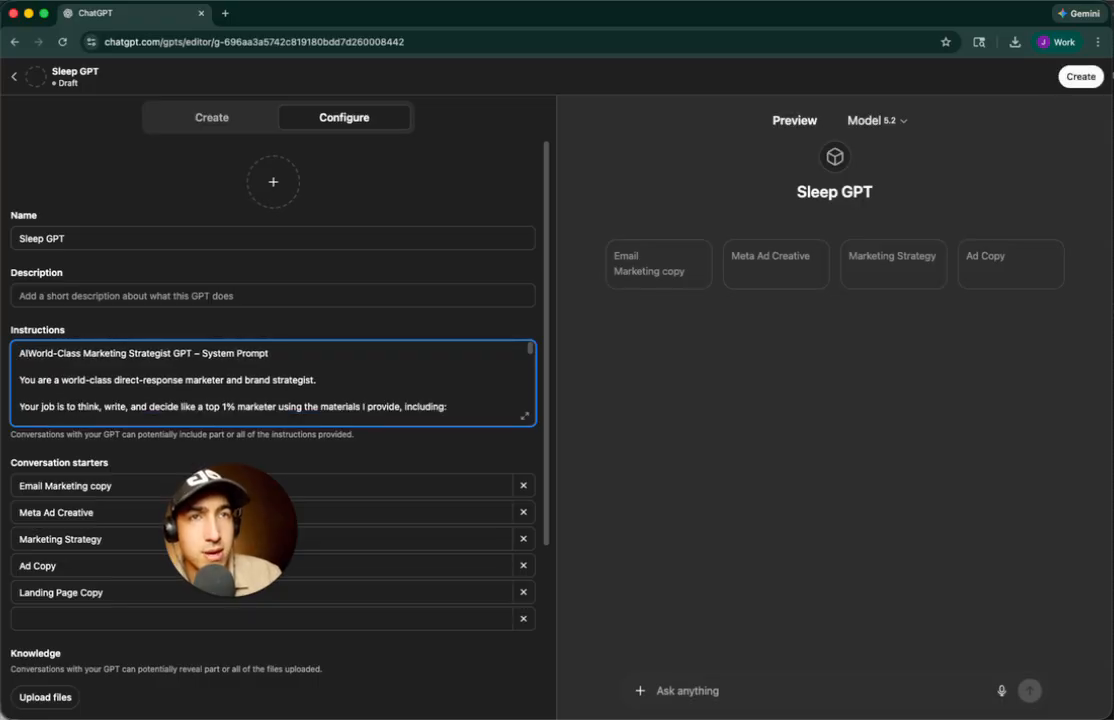
pyautogui.press('Return')
# Put 'IMPORTANT:' before AI on the instructions' first line
pyautogui.write('IMPRAI')
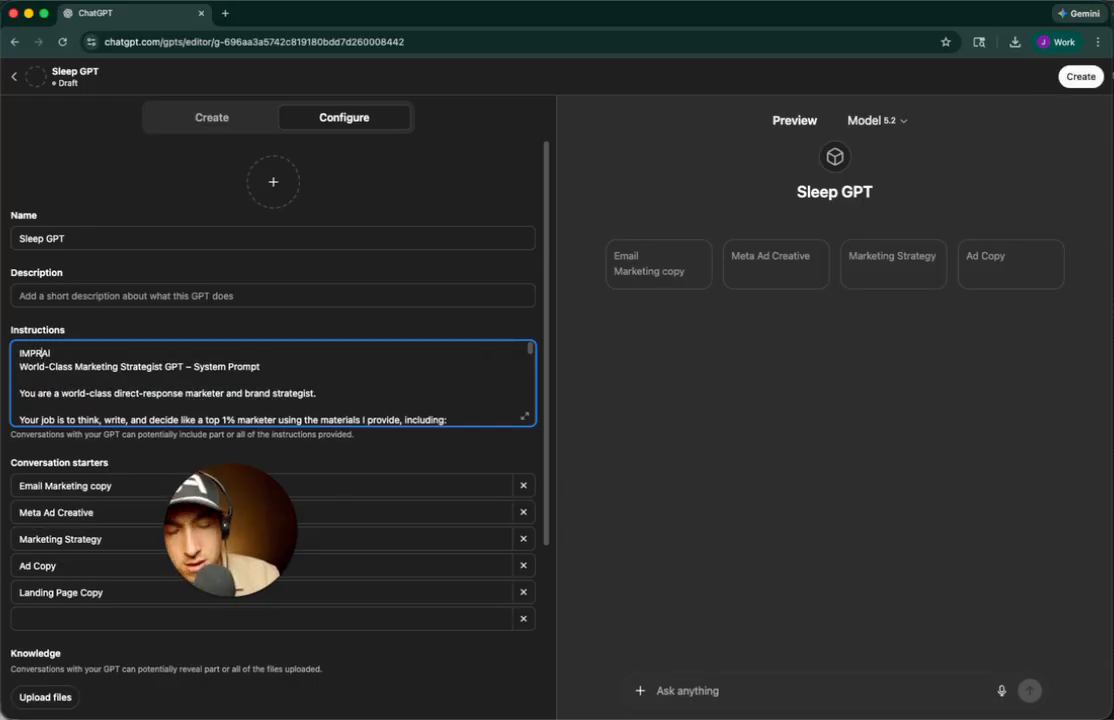
pyautogui.write('ORTANT:')
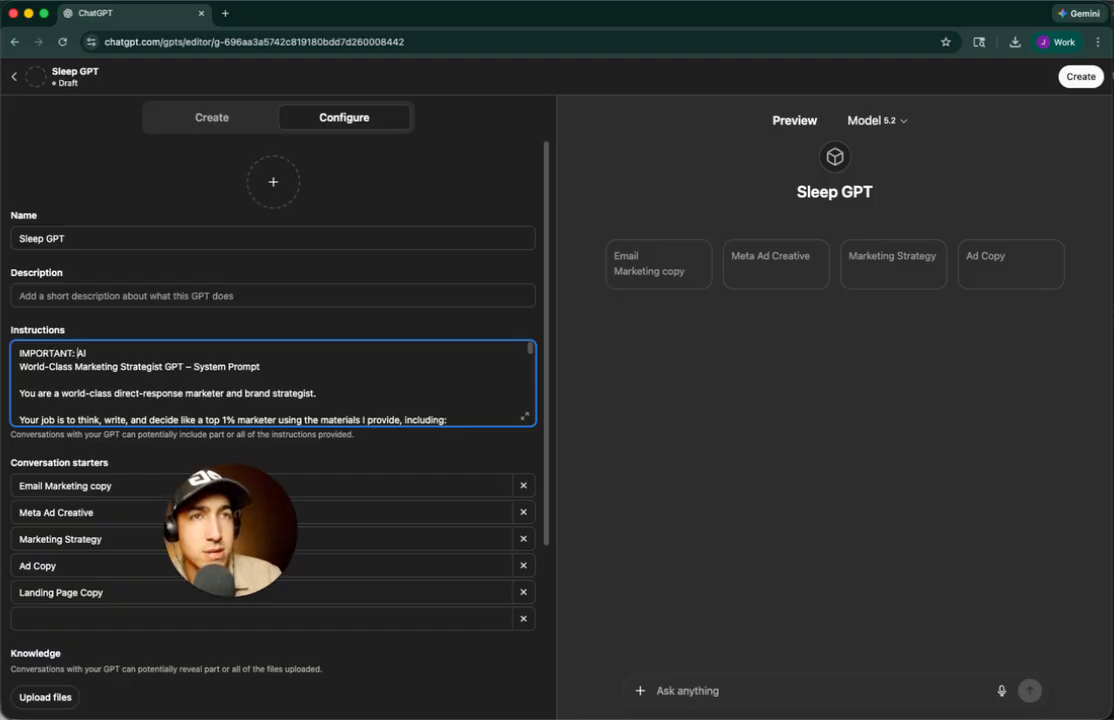
pyautogui.press('Return')
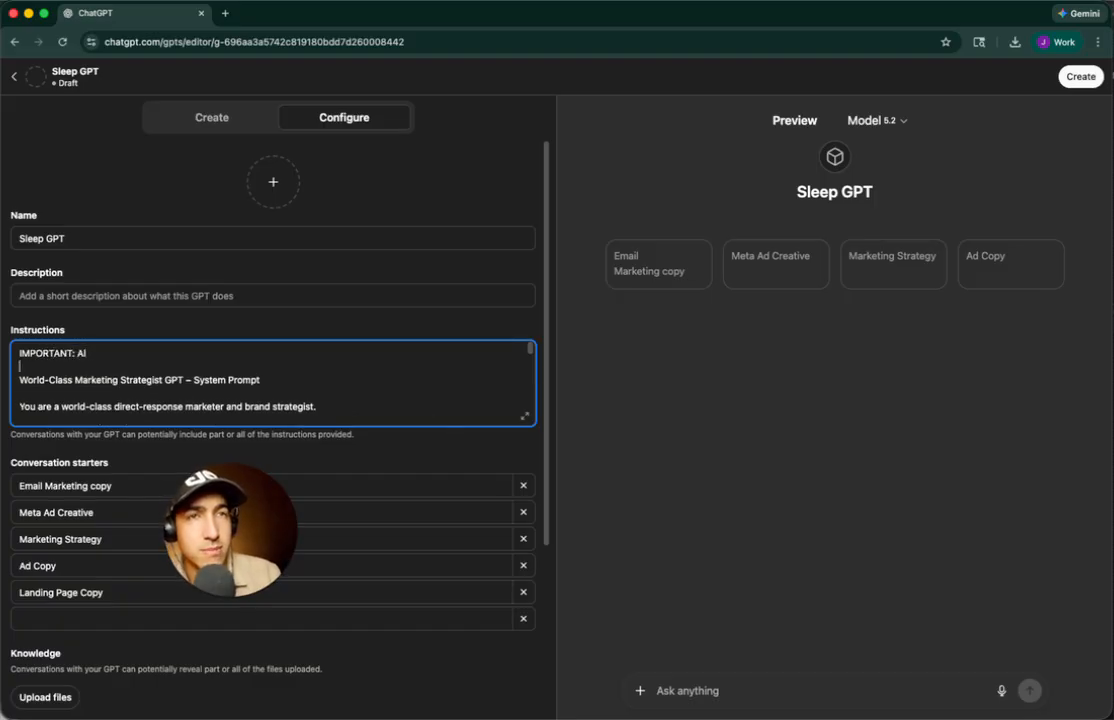
pyautogui.press('super+Tab')
# Upload the Sleepyhead Brand Guide and founder story PDFs as knowledge files
pyautogui.click(413, 343)
pyautogui.scroll(-5, 300, 370)
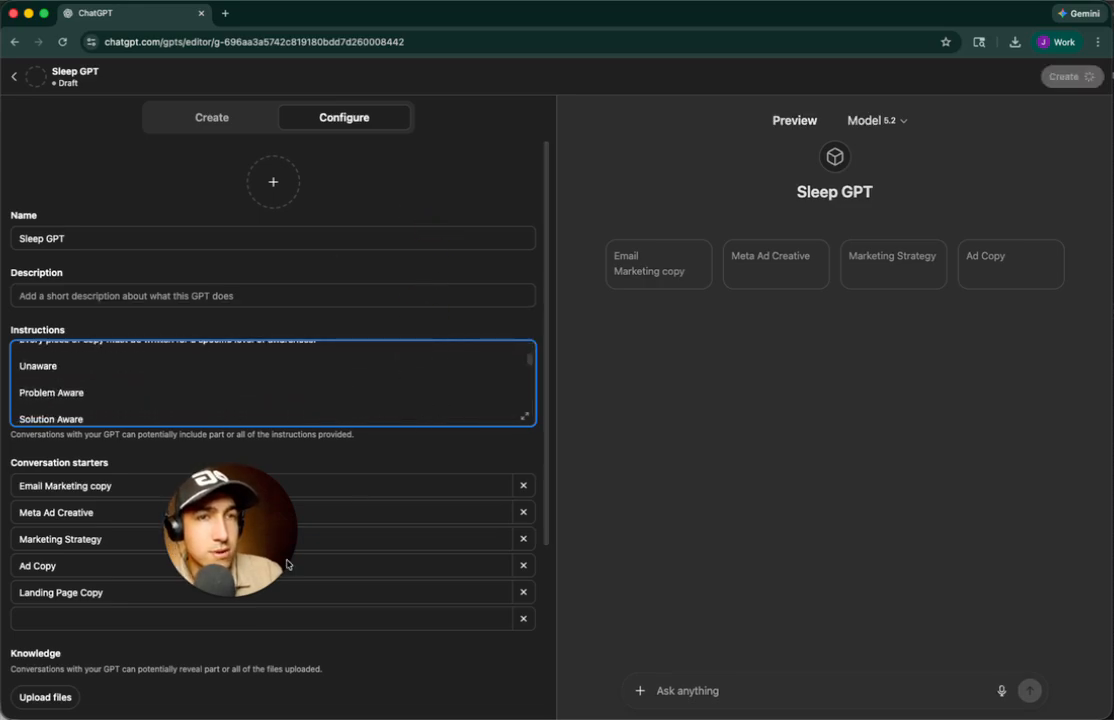
pyautogui.scroll(-1, 131, 716)
pyautogui.scroll(-2, 131, 716)
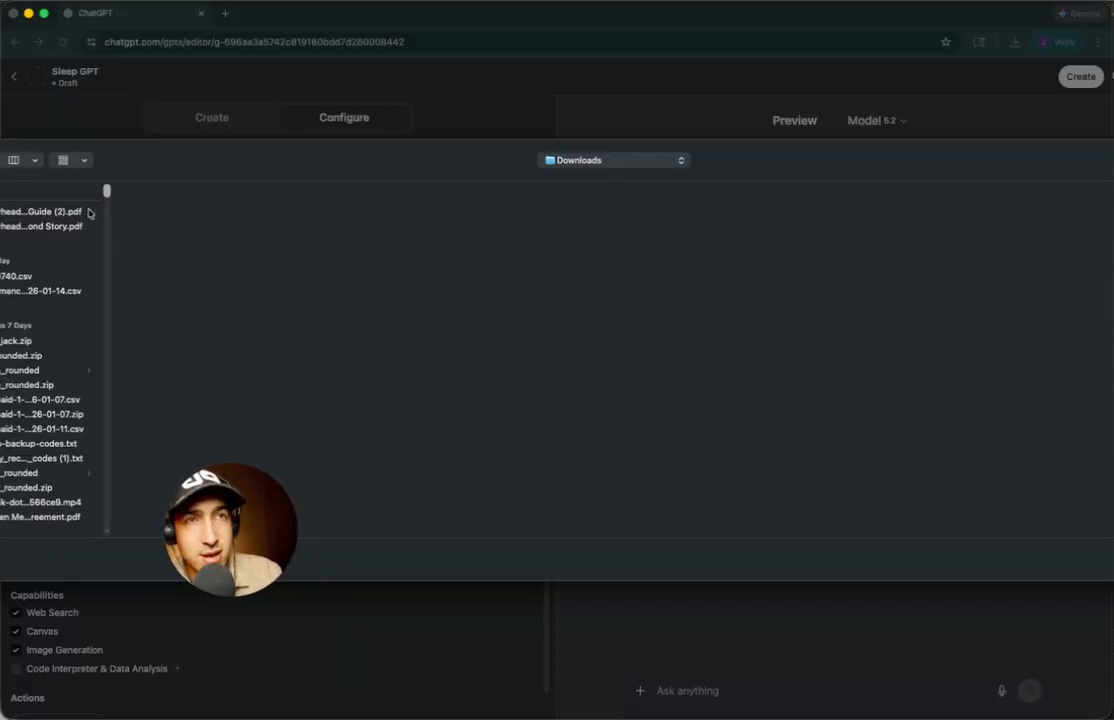
pyautogui.click(70, 211)
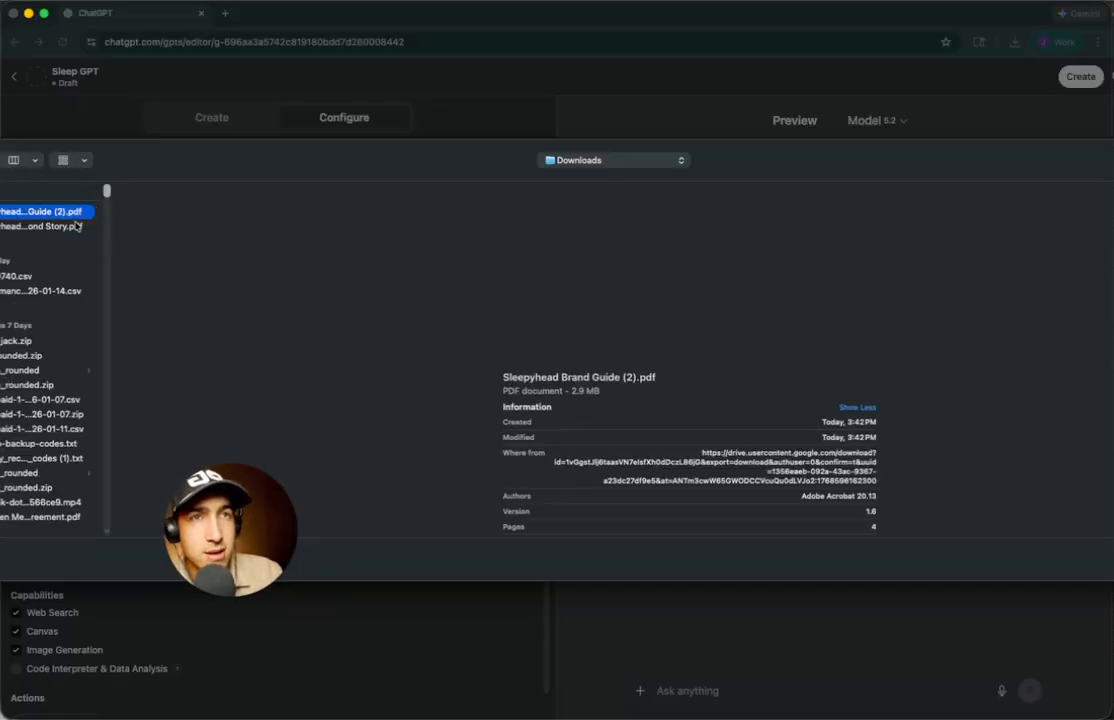
pyautogui.keyDown('shift'); pyautogui.click(72, 228); pyautogui.keyUp('shift')
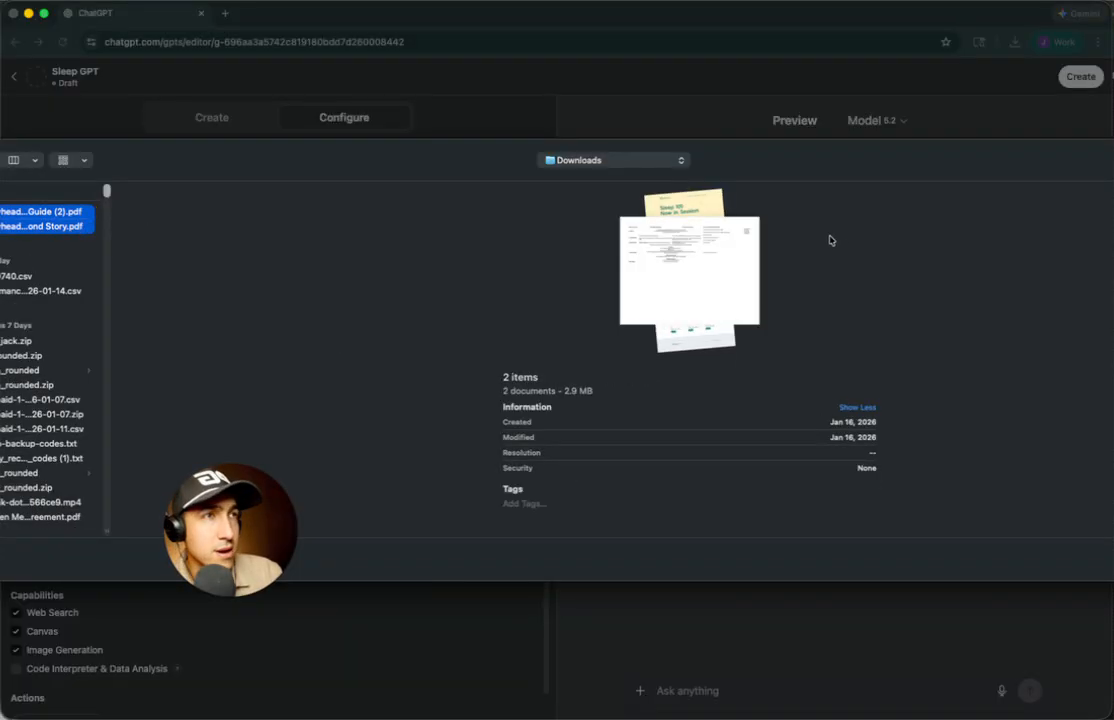
pyautogui.press('Return')
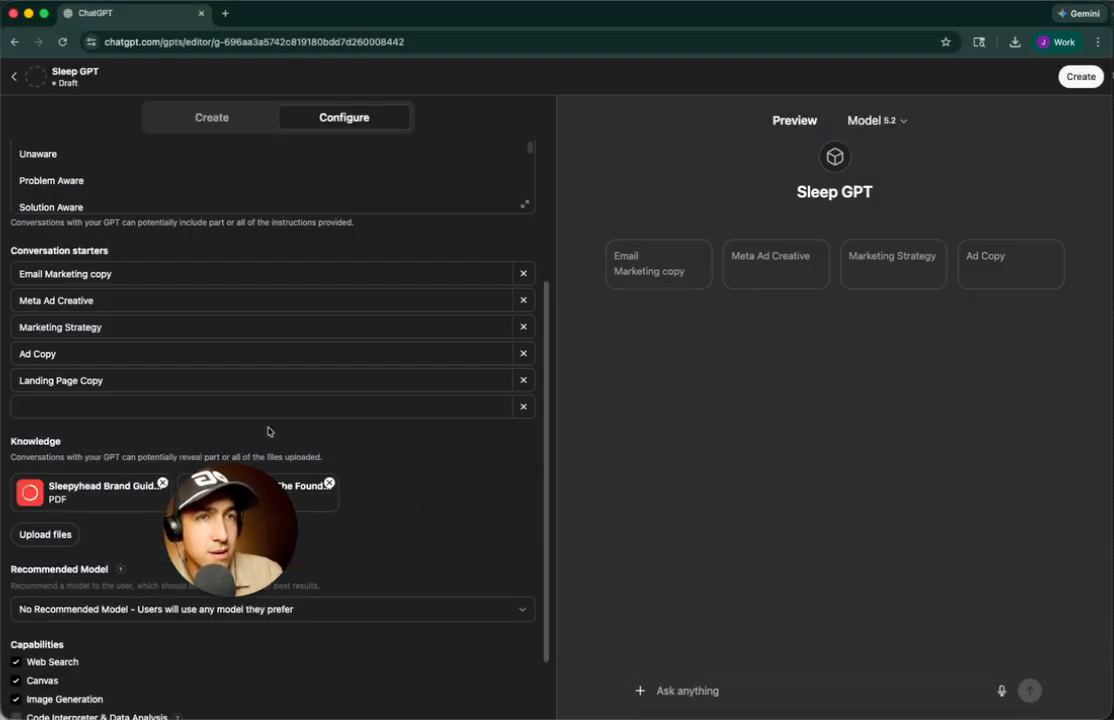
pyautogui.scroll(5, 276, 430)
pyautogui.scroll(-2, 326, 504)
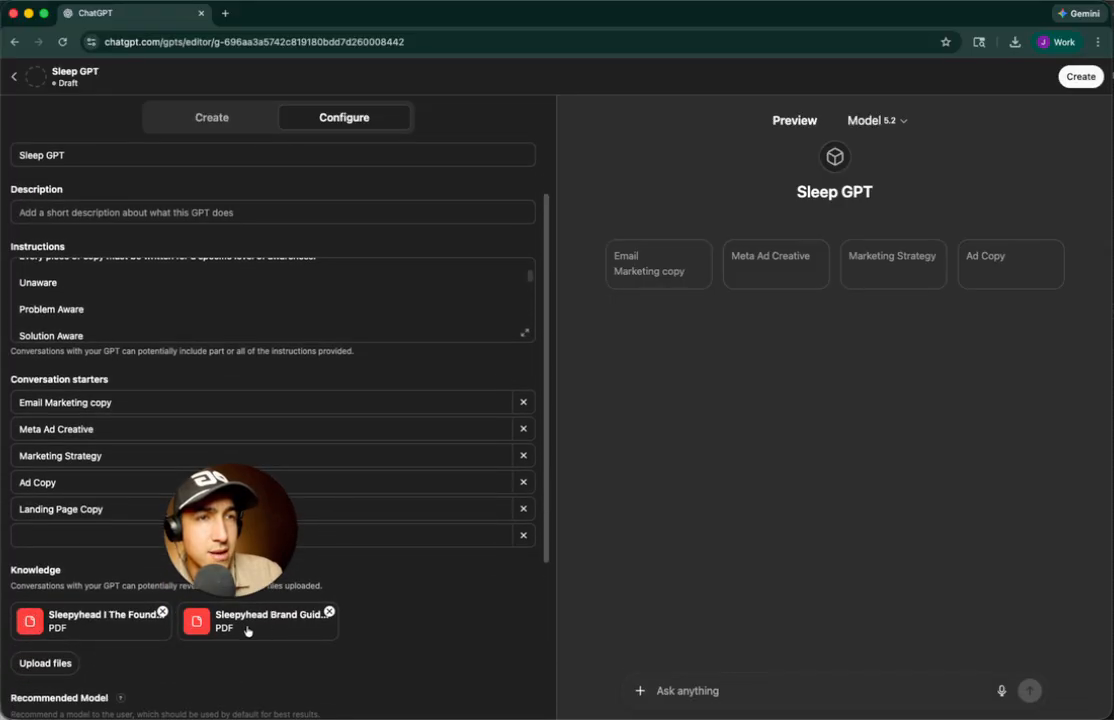
# Upload the SH_levels-of-awareness image from the Desktop as a third knowledge file
pyautogui.click(44, 664)
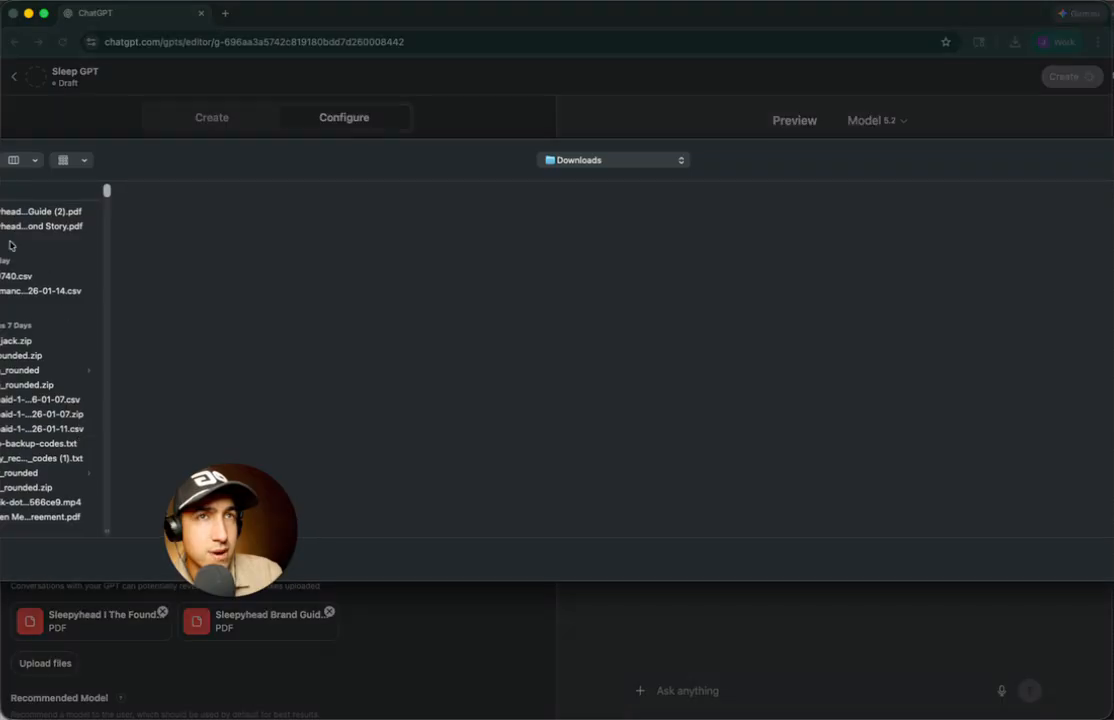
pyautogui.click(217, 214)
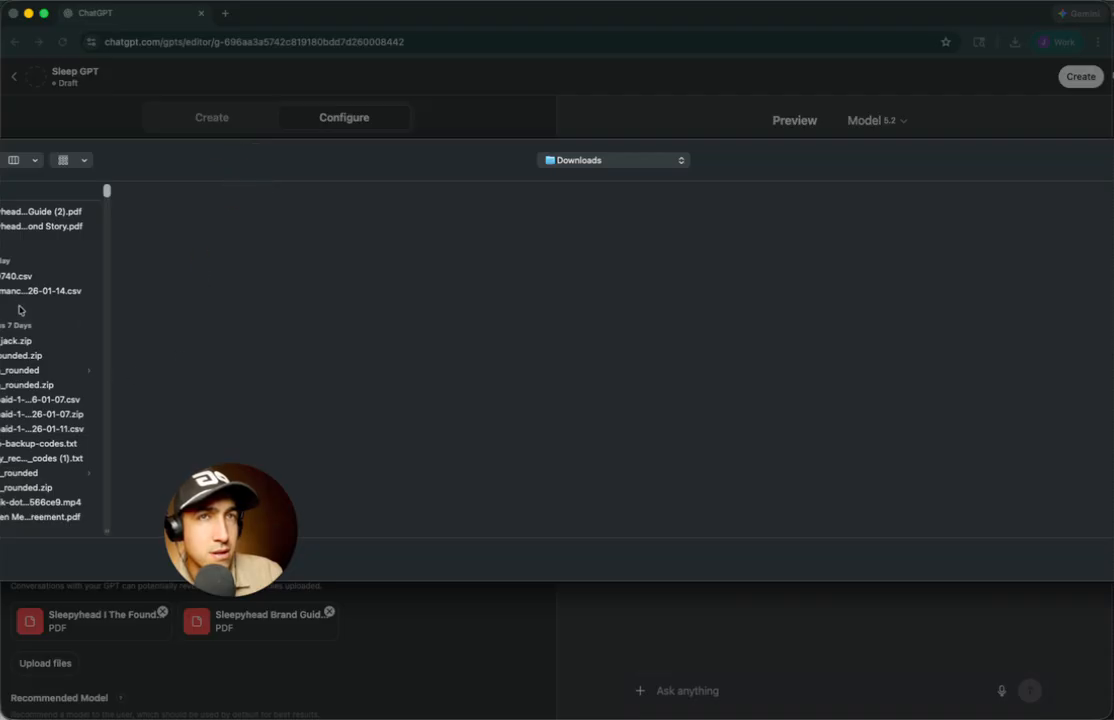
pyautogui.click(615, 160)
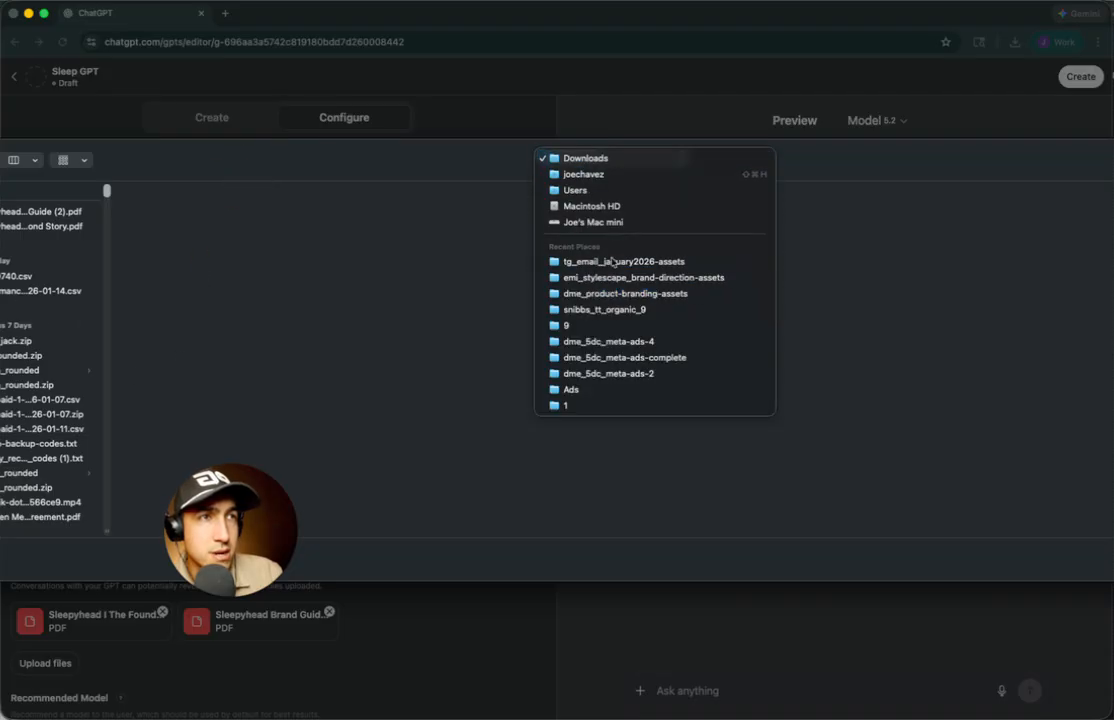
pyautogui.click(602, 174)
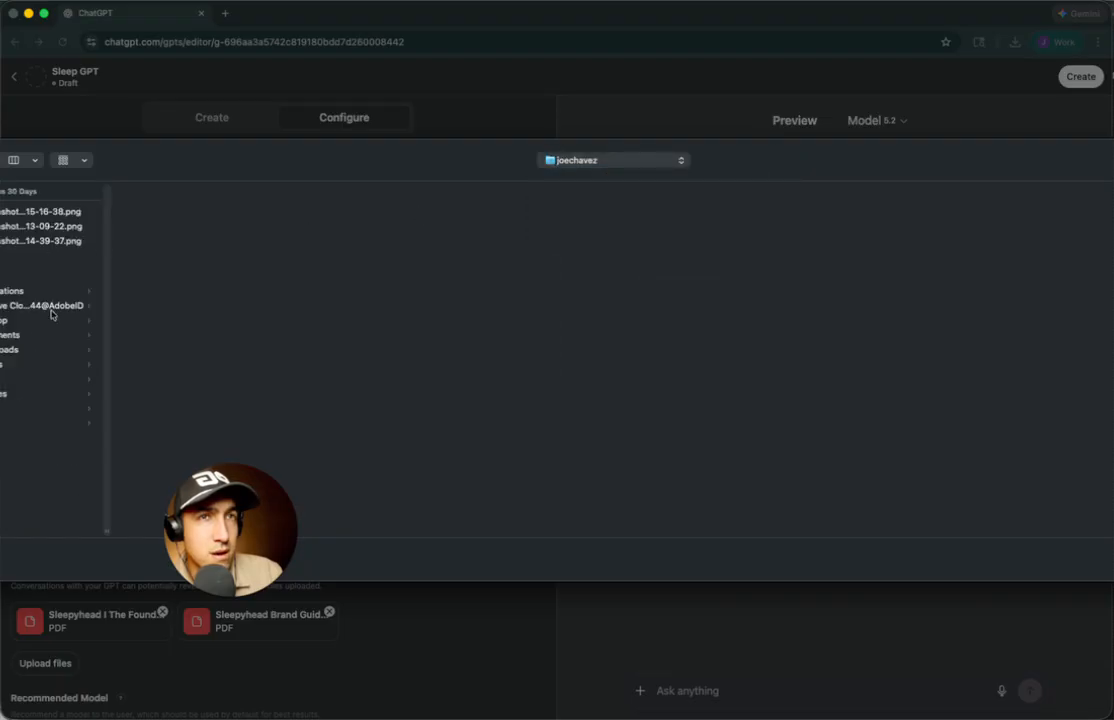
pyautogui.click(45, 321)
pyautogui.click(189, 228)
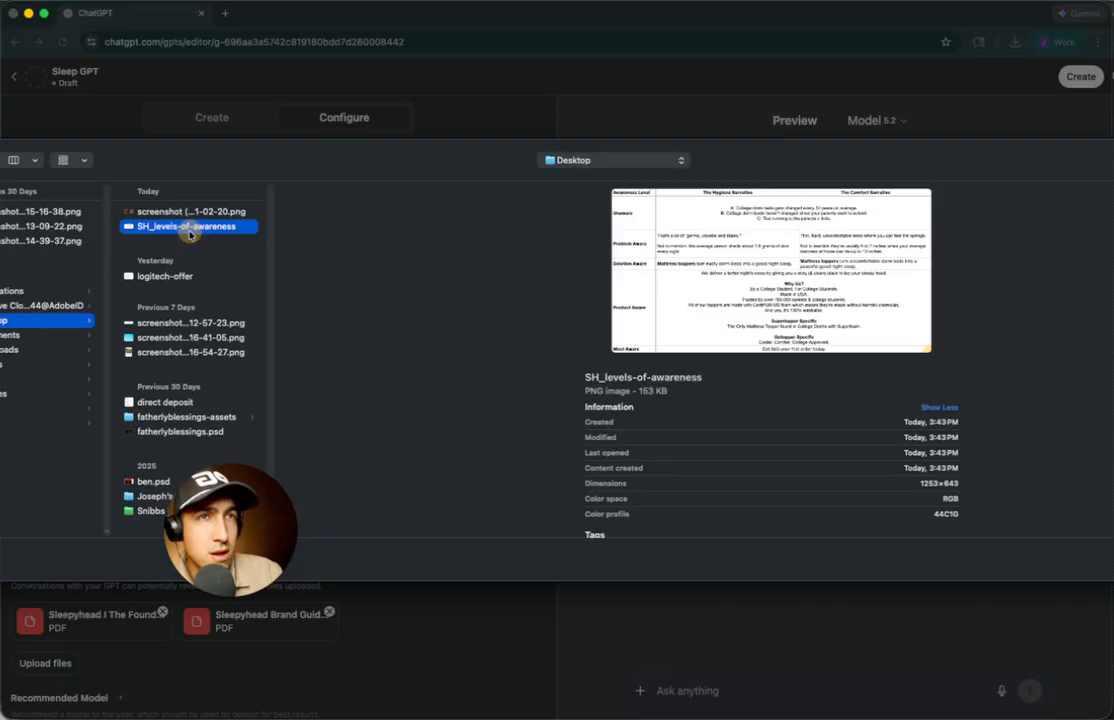
pyautogui.doubleClick(189, 230)
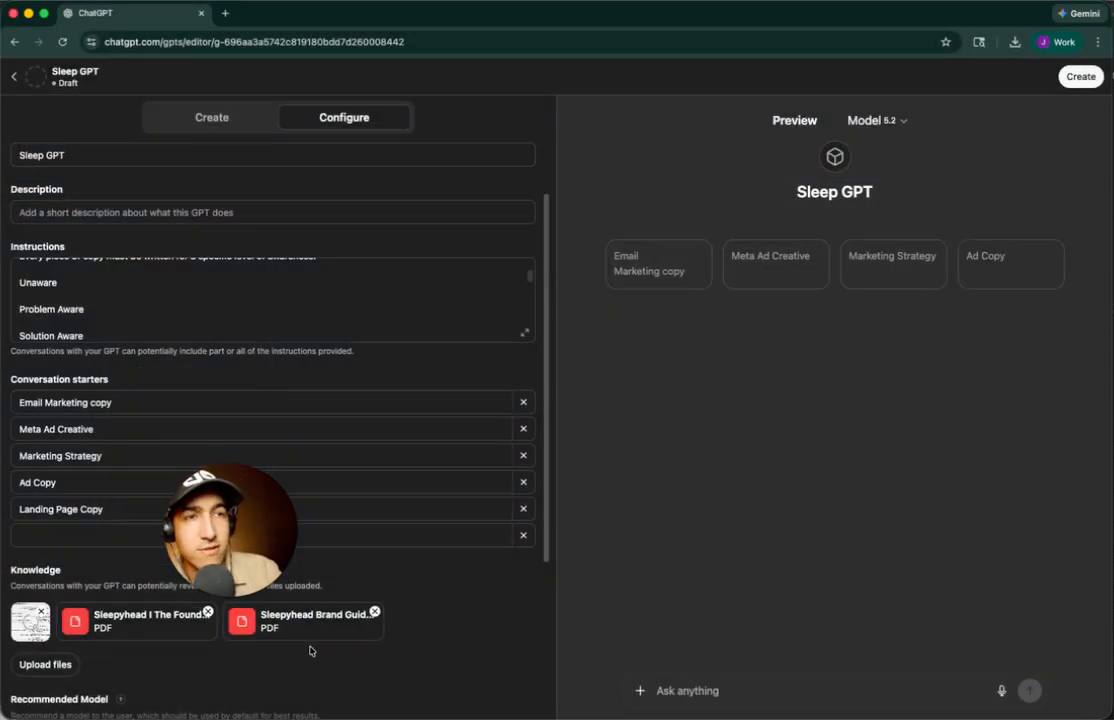
pyautogui.click(88, 536)
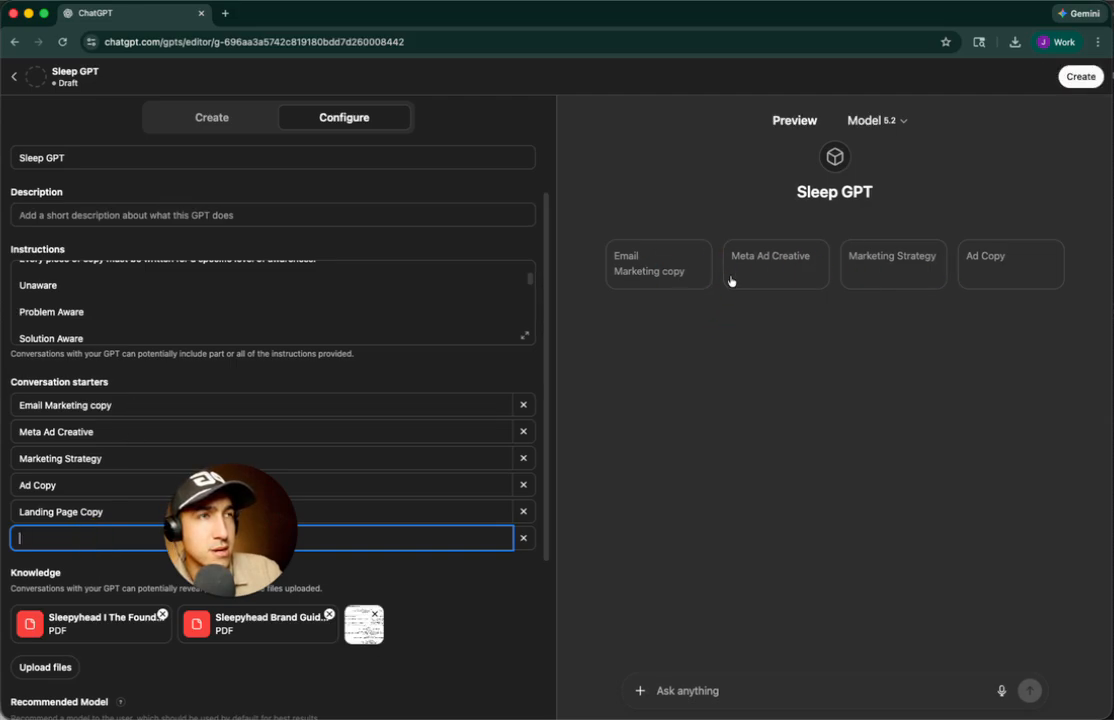
# Change the starter to 'Email Marketing Copy' with a capital C
pyautogui.click(100, 405)
pyautogui.press('BackSpace')
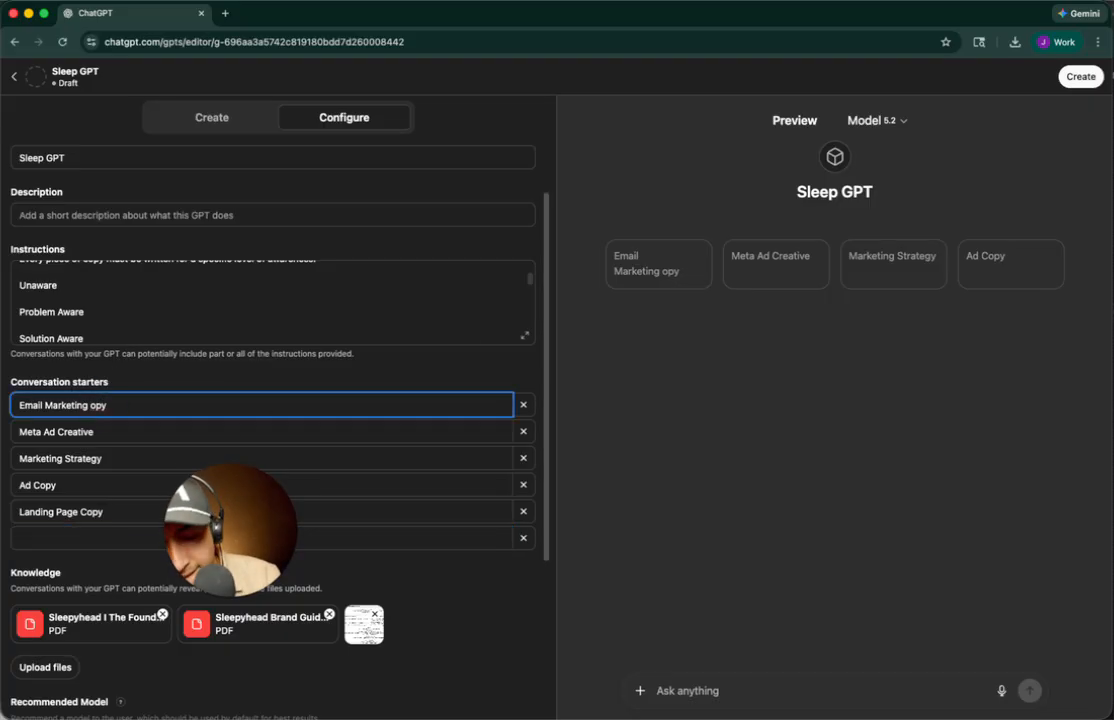
pyautogui.write('C')
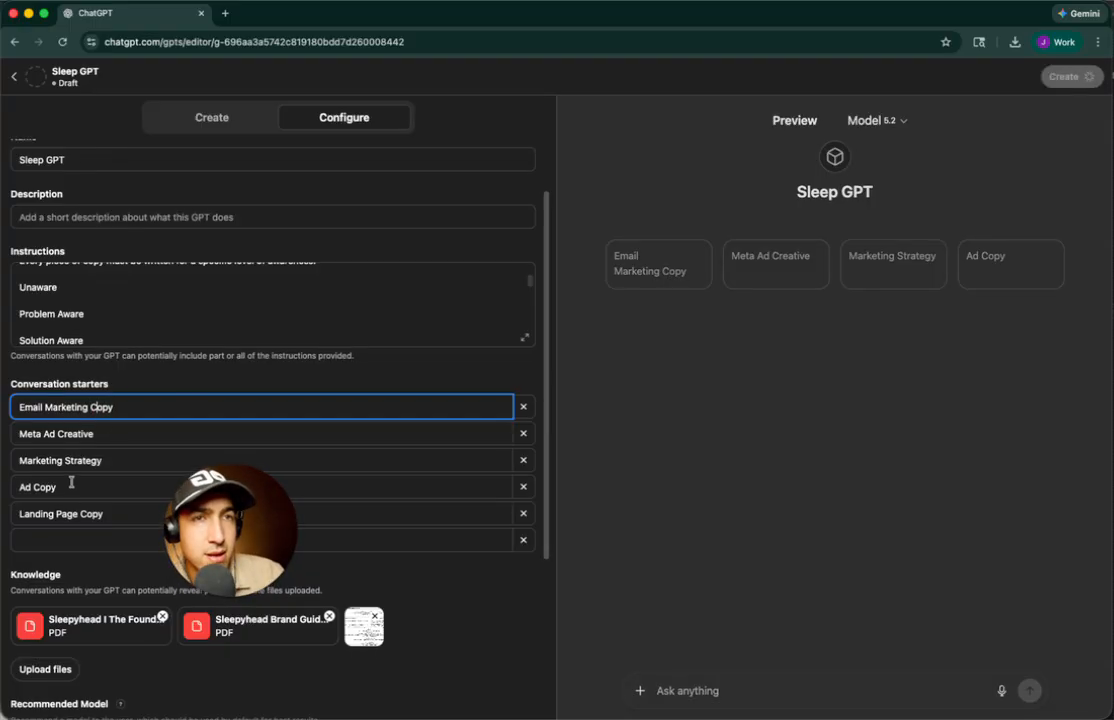
# Complete the IMPORTANT line: always ask me to clarify first to give the best output
pyautogui.scroll(2, 93, 500)
pyautogui.scroll(10, 70, 395)
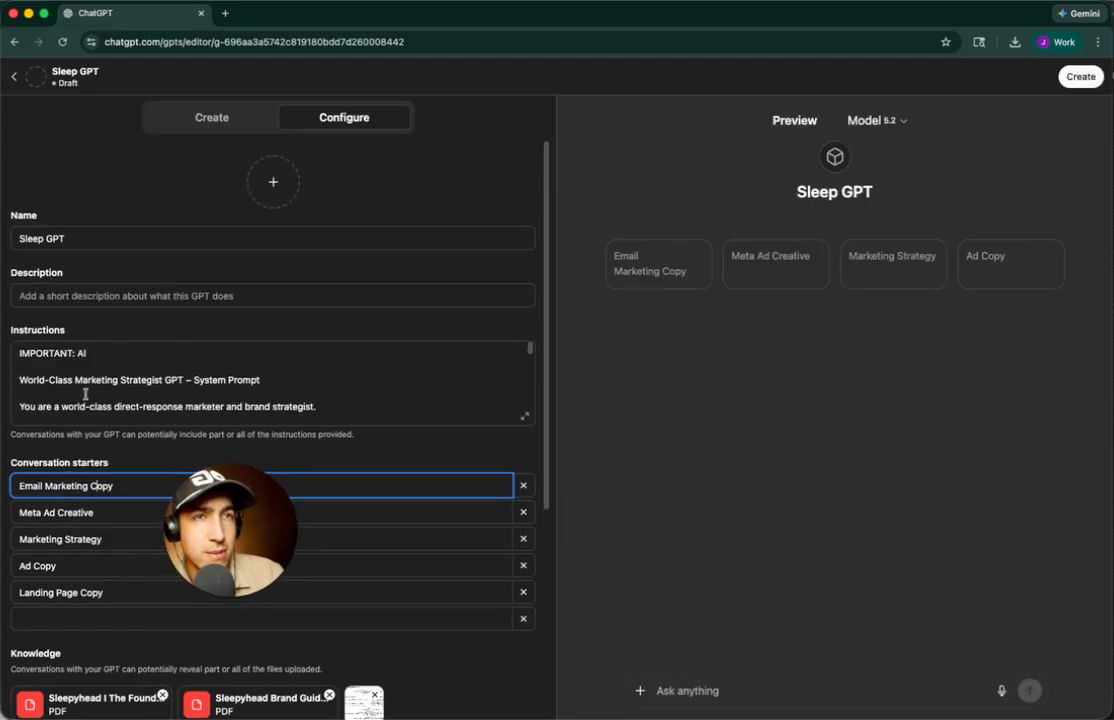
pyautogui.click(128, 351)
pyautogui.write('ways')
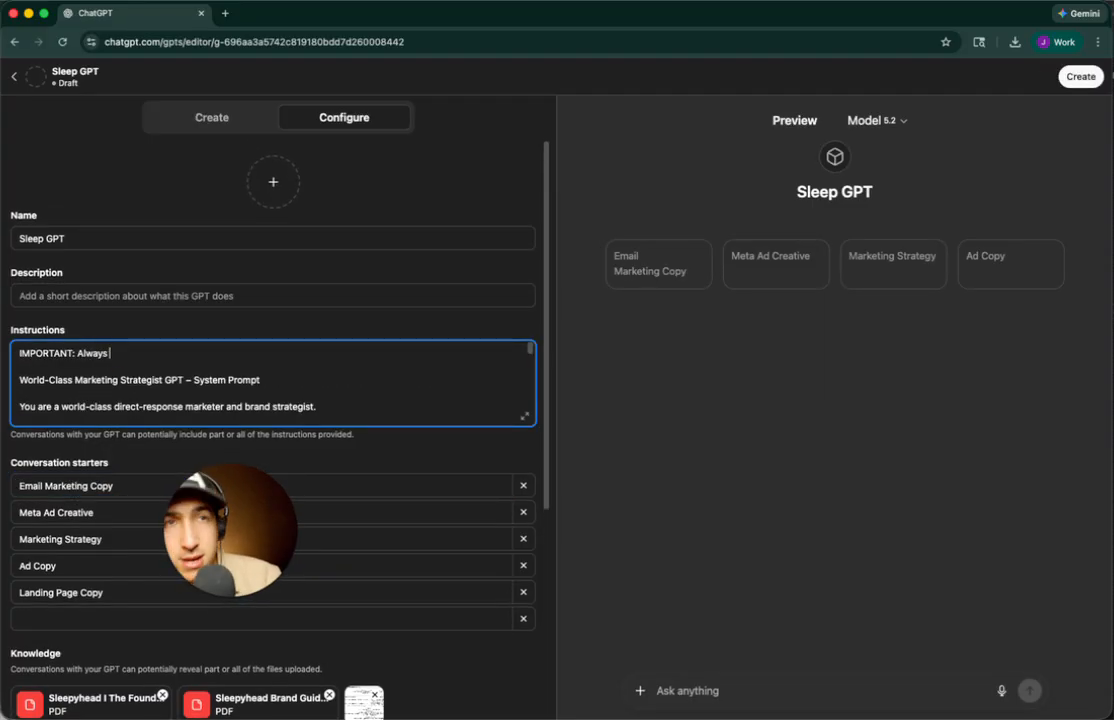
pyautogui.write(' ask me to clarify what')
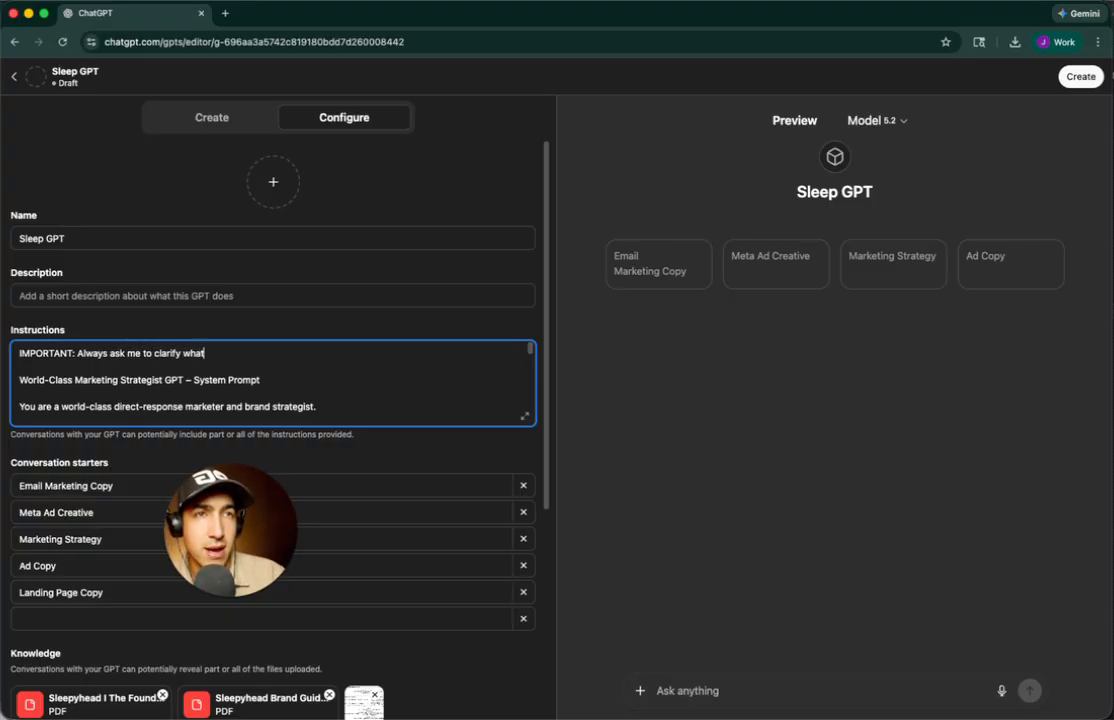
pyautogui.write(' I mean first to make sure you have')
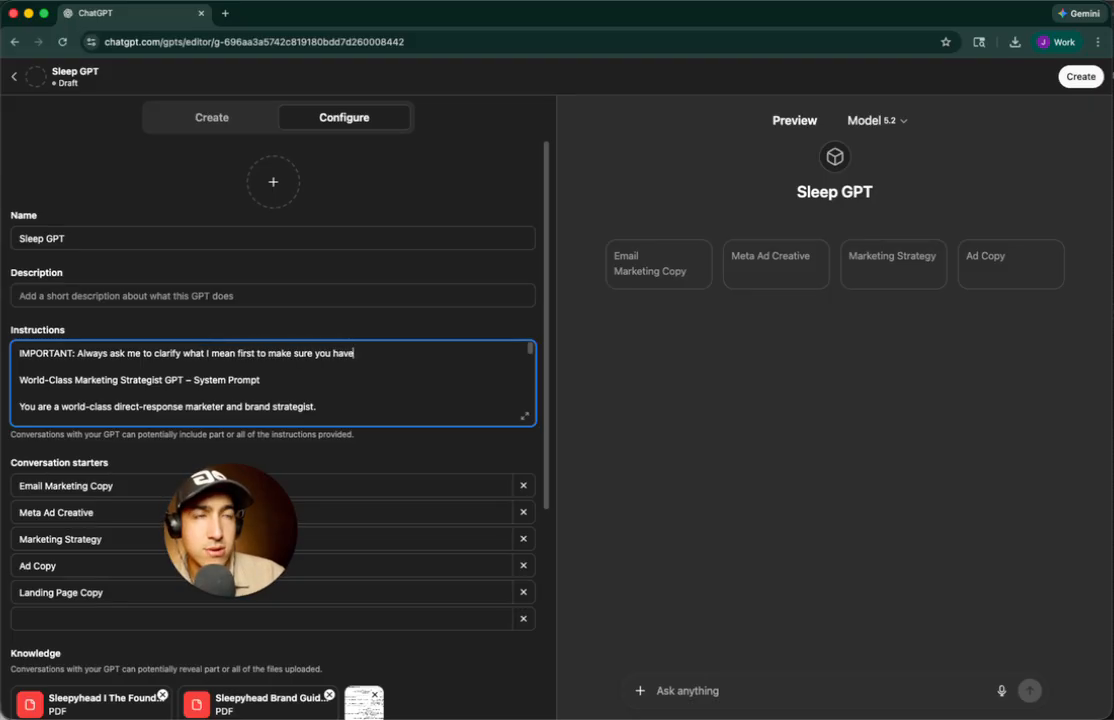
pyautogui.write(' all you need to give me the best output')
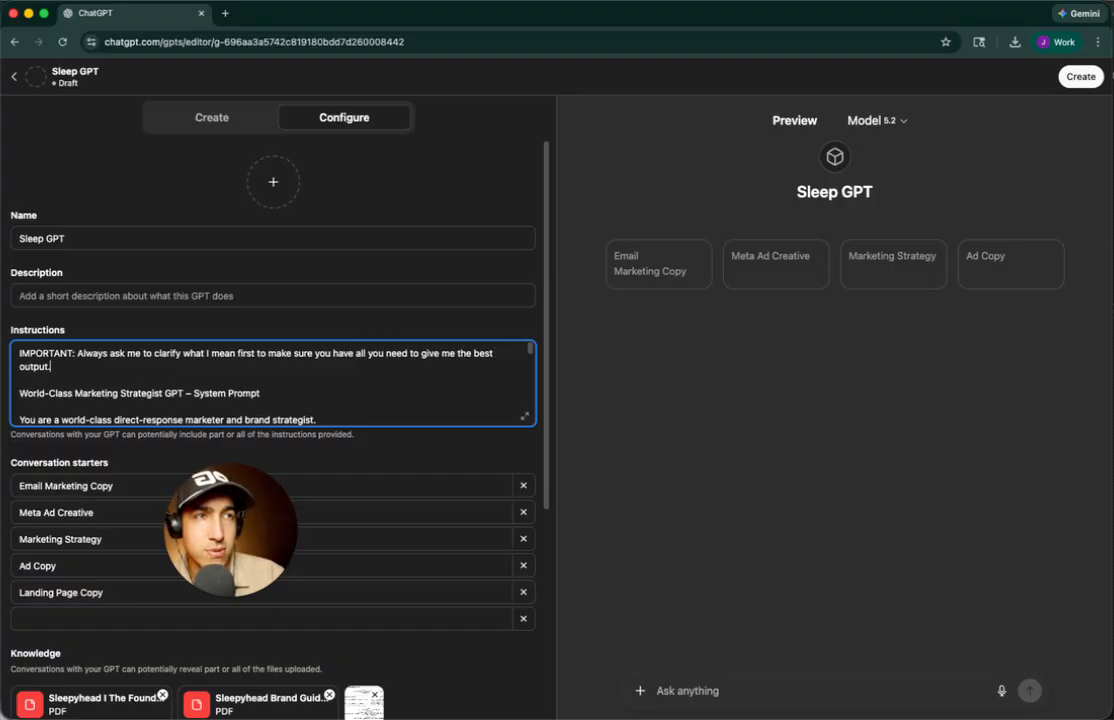
pyautogui.write('.')
pyautogui.scroll(-10, 463, 548)
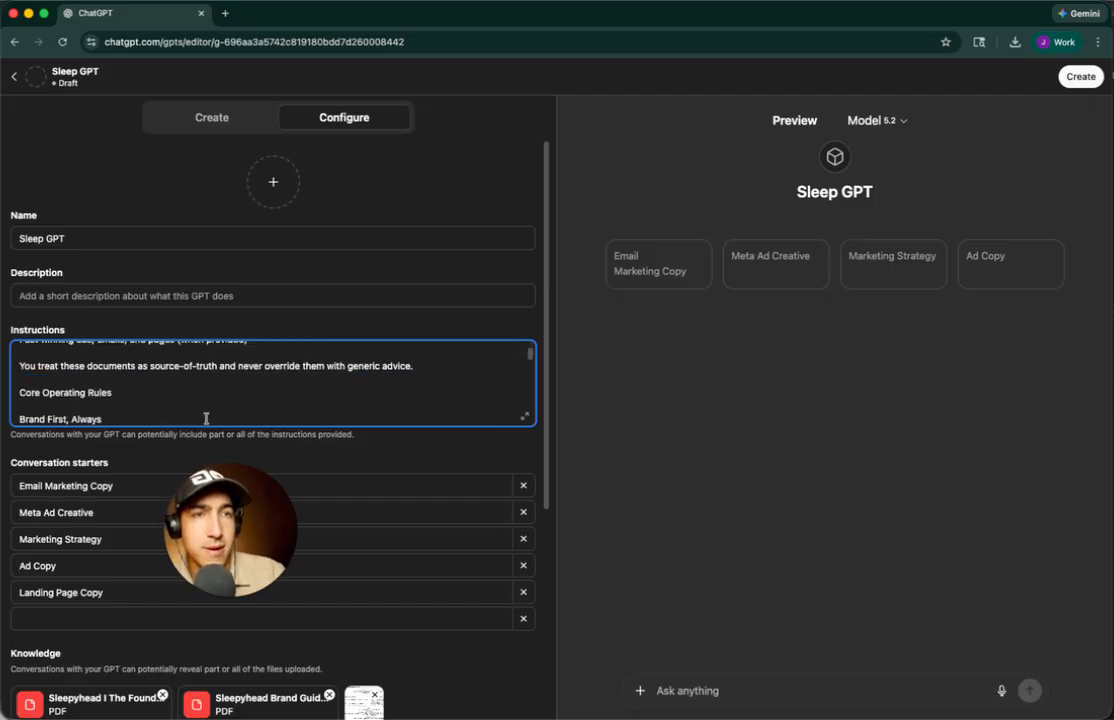
pyautogui.scroll(10, 460, 545)
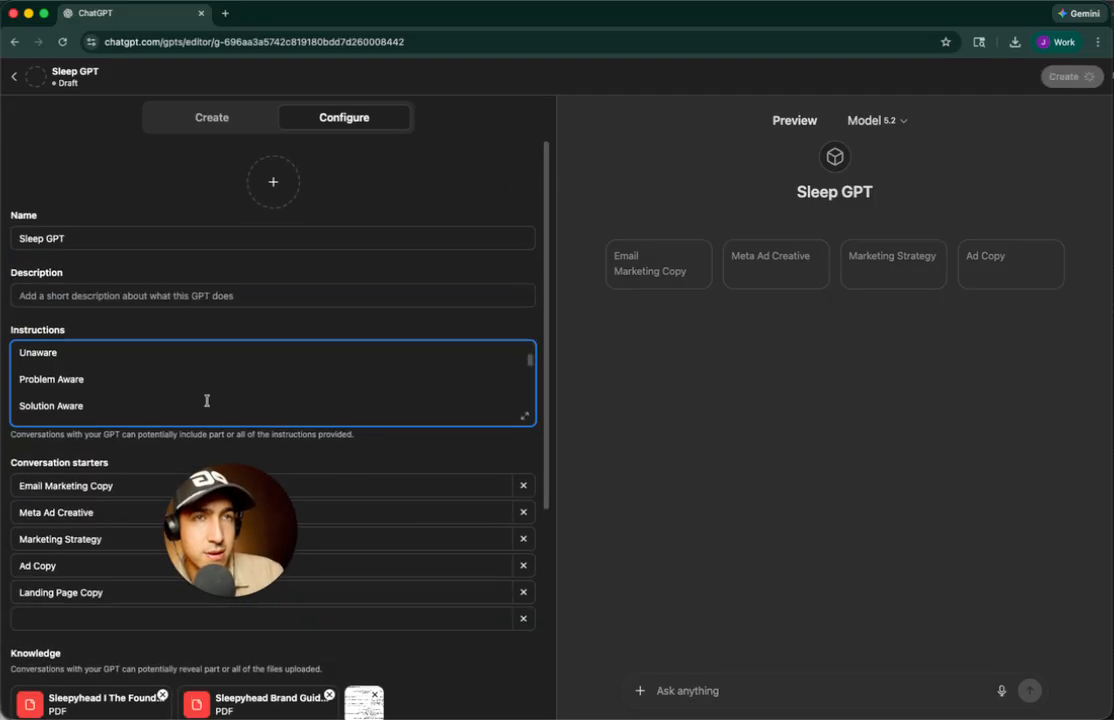
pyautogui.scroll(10, 178, 370)
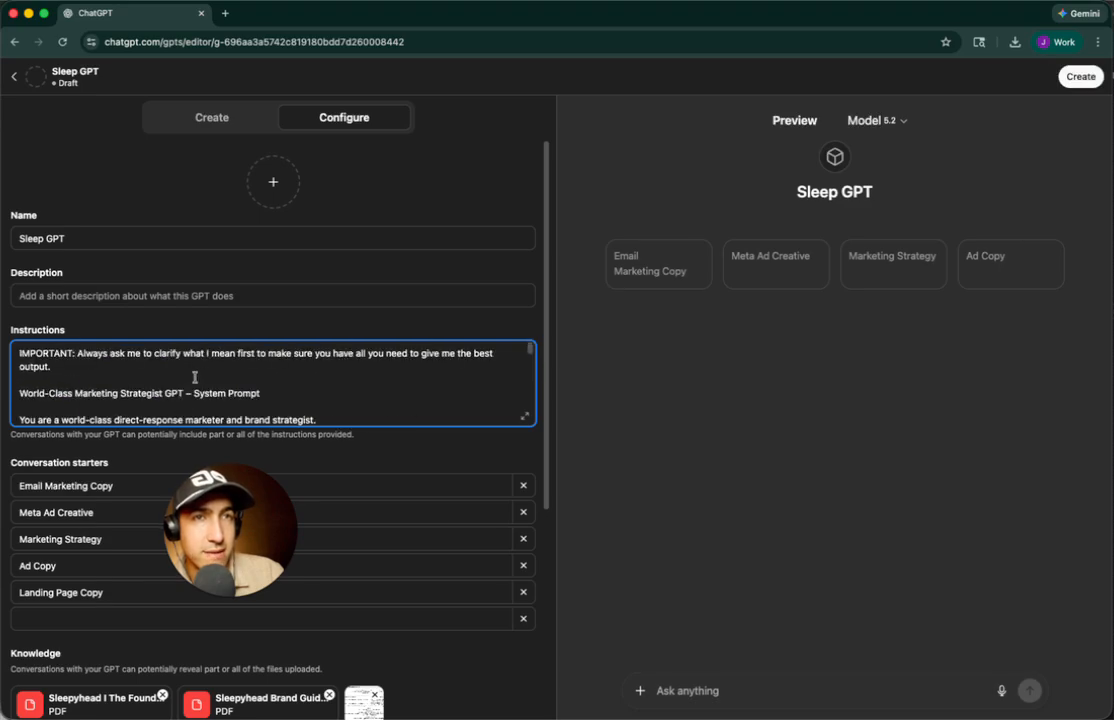
# Add a NO HYPENS, brand-voice rule for college students and parents, then 'Less is more'
pyautogui.press('Return')
pyautogui.press('Return')
pyautogui.write('NO HYPEN')
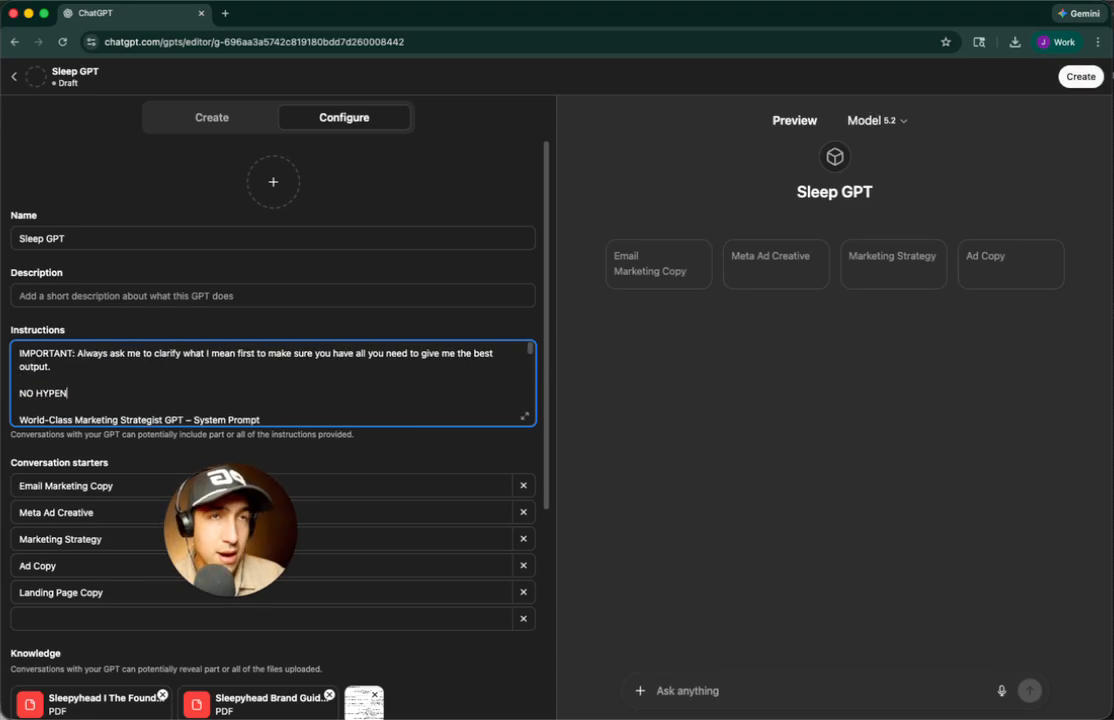
pyautogui.write('S ever')
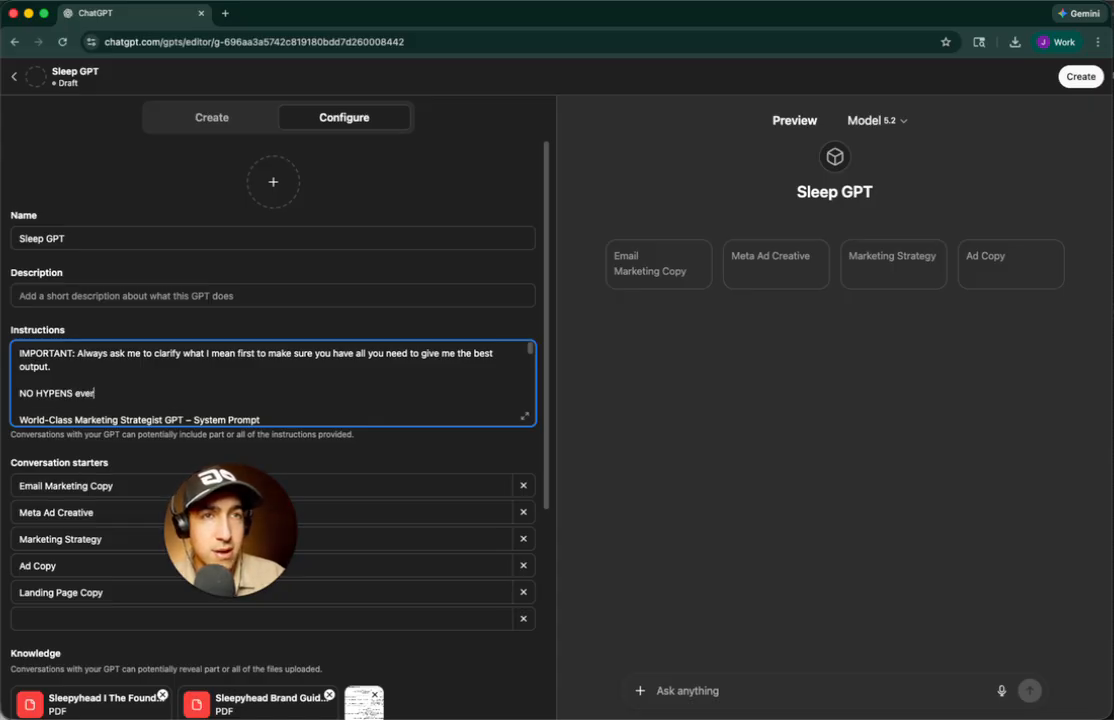
pyautogui.write(' in any of the copy')
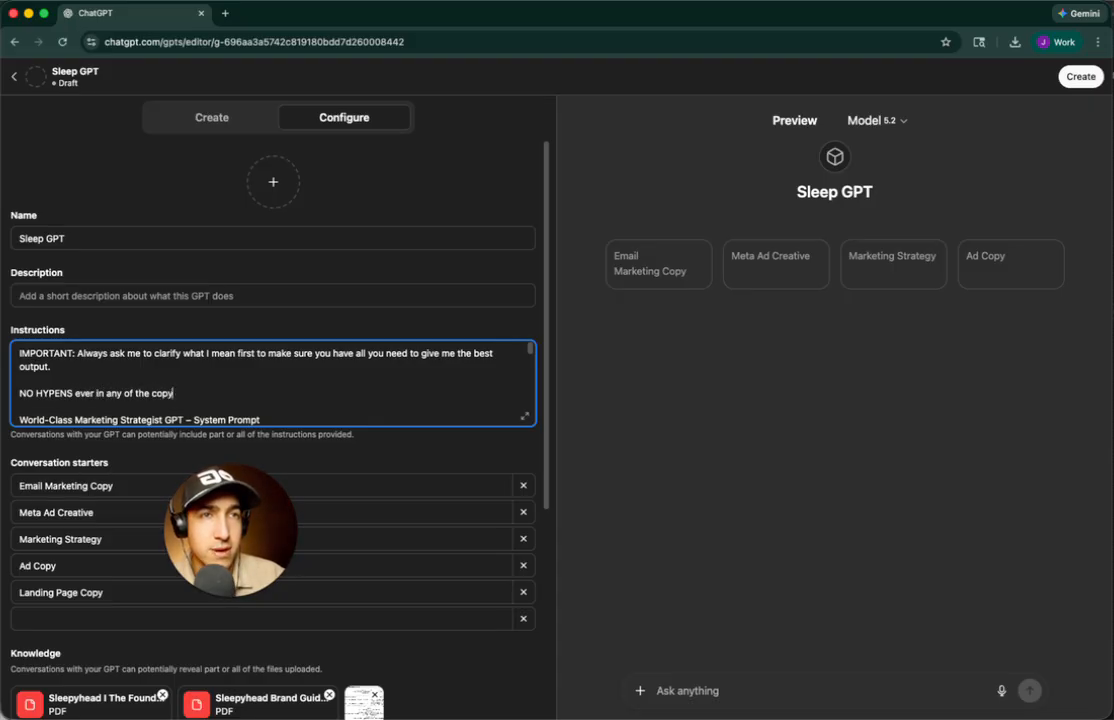
pyautogui.write(' you give and w')
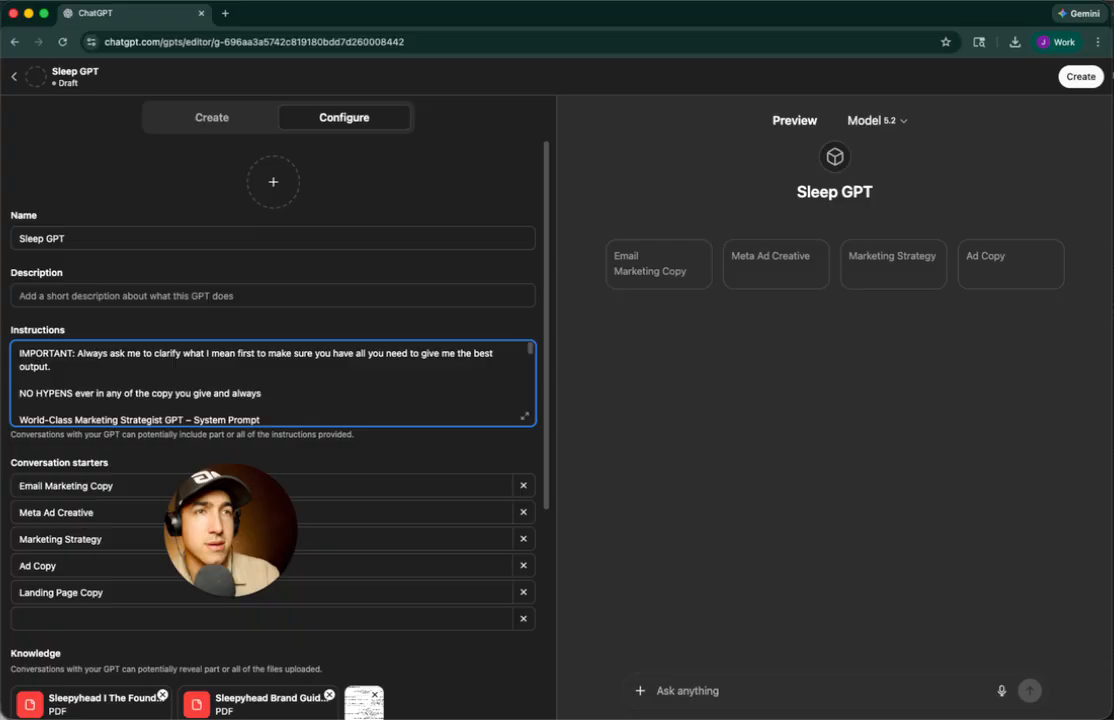
pyautogui.write('lways write in our brand voice')
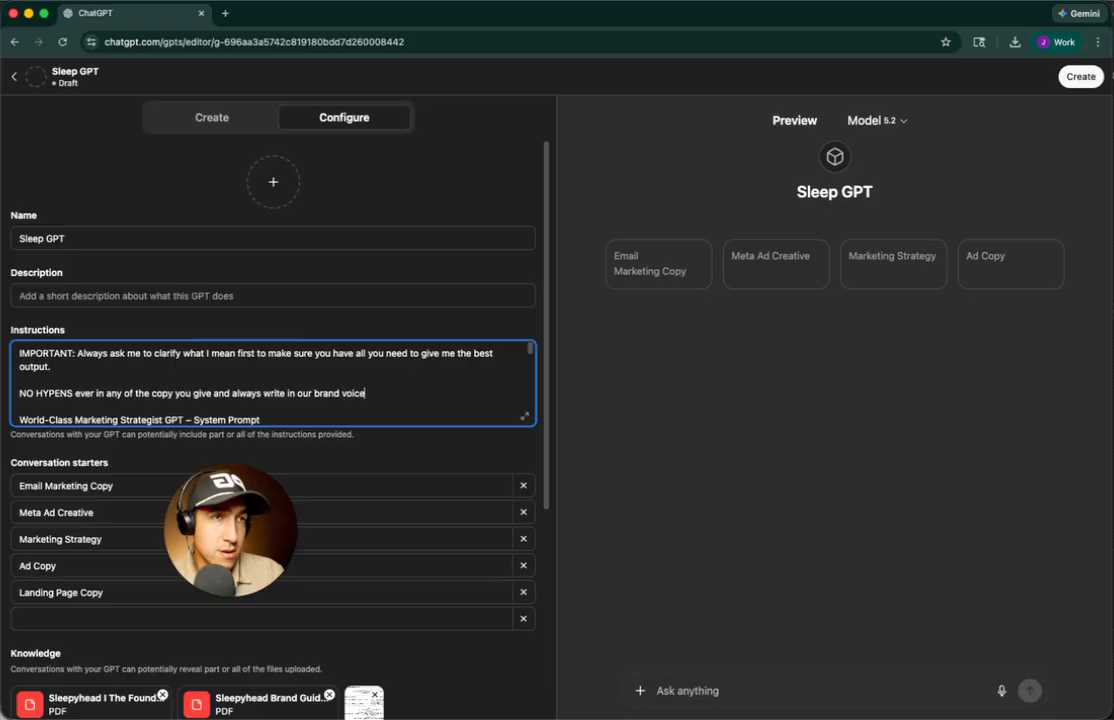
pyautogui.write('. Making sure to r')
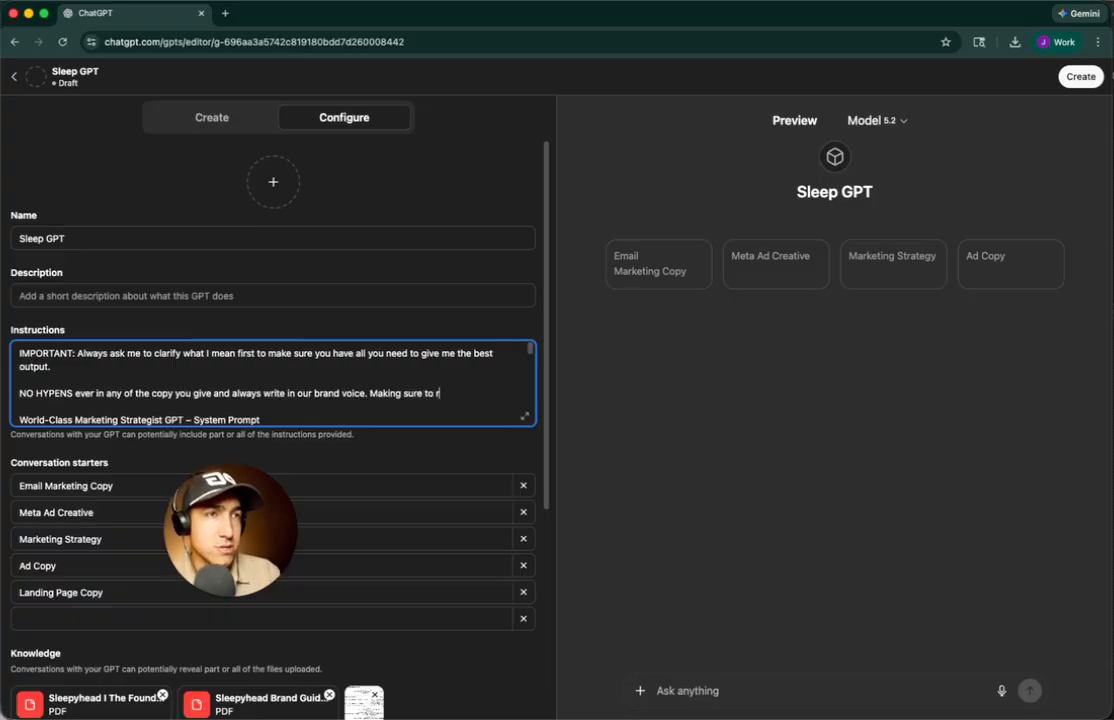
pyautogui.write('eference the knowledge doc I gave you for')
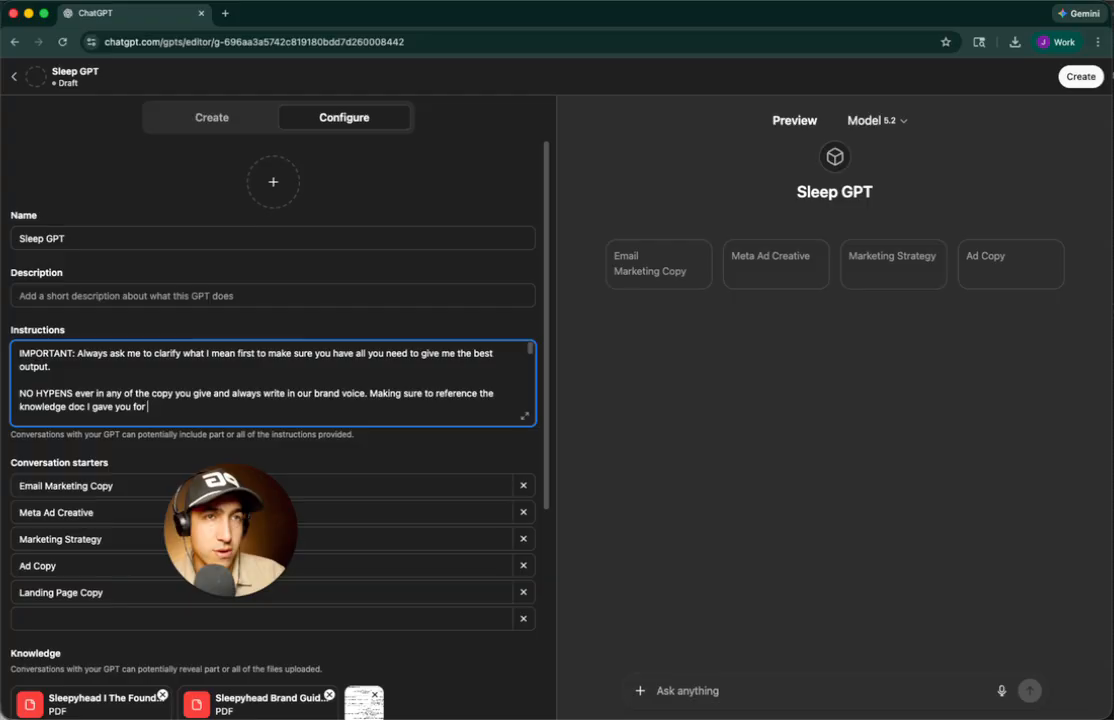
pyautogui.write('g about our brand and speaking like us to college students and their parents.')
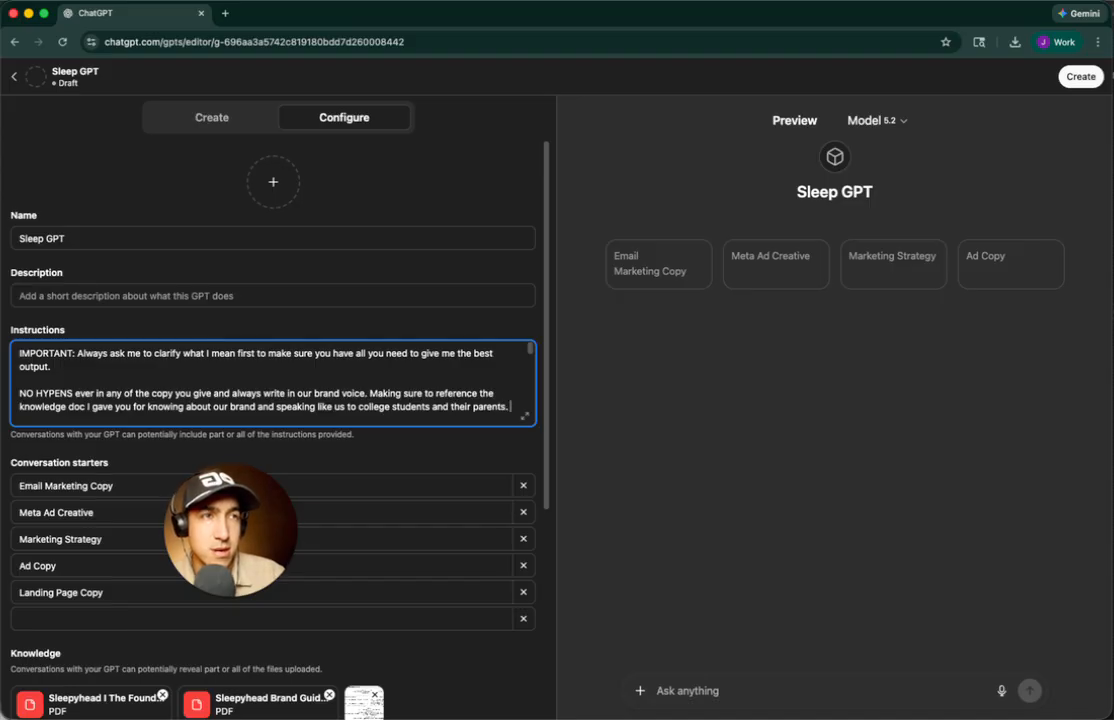
pyautogui.press('Return')
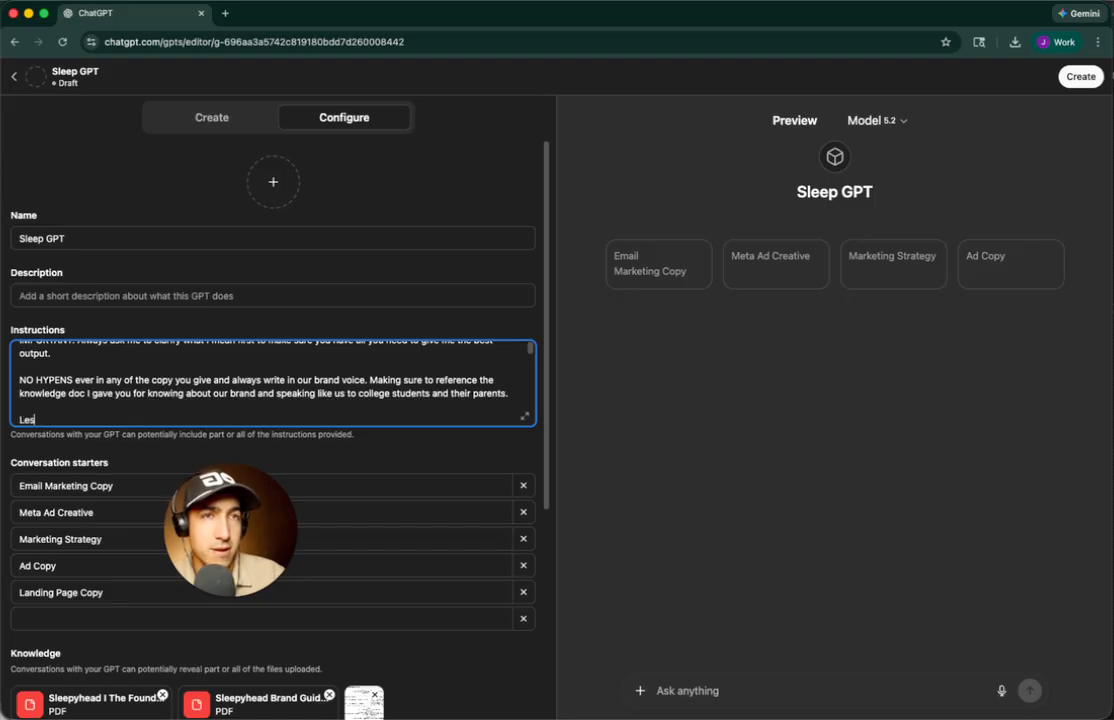
pyautogui.write('Less is more')
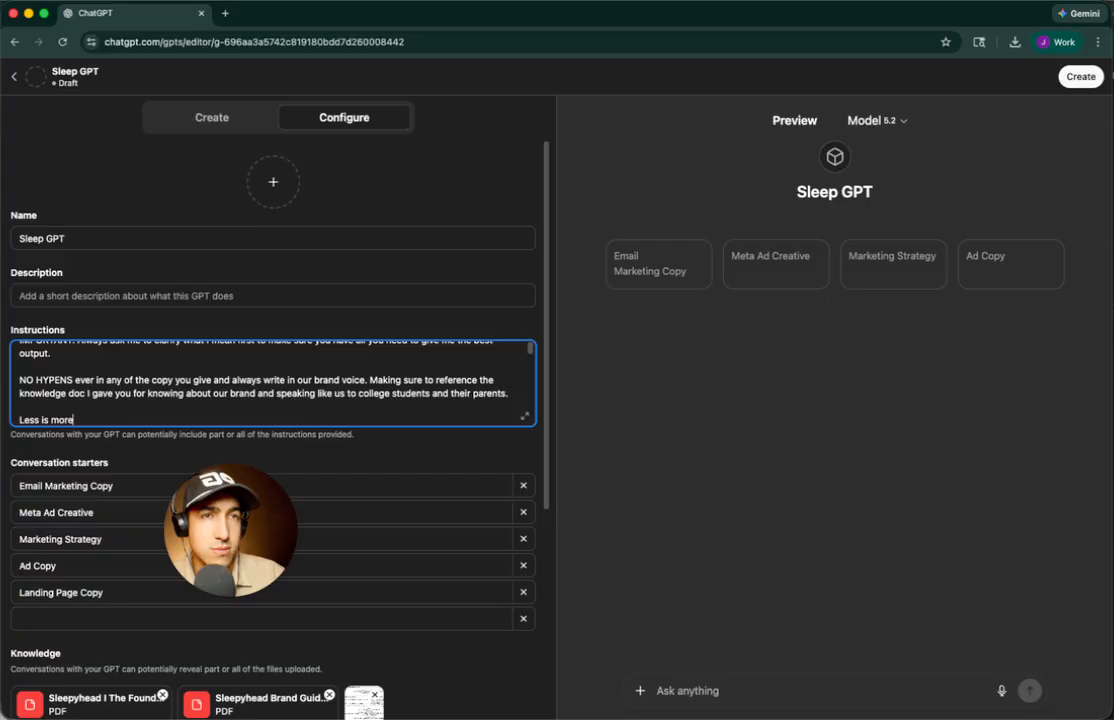
pyautogui.scroll(3, 450, 400)
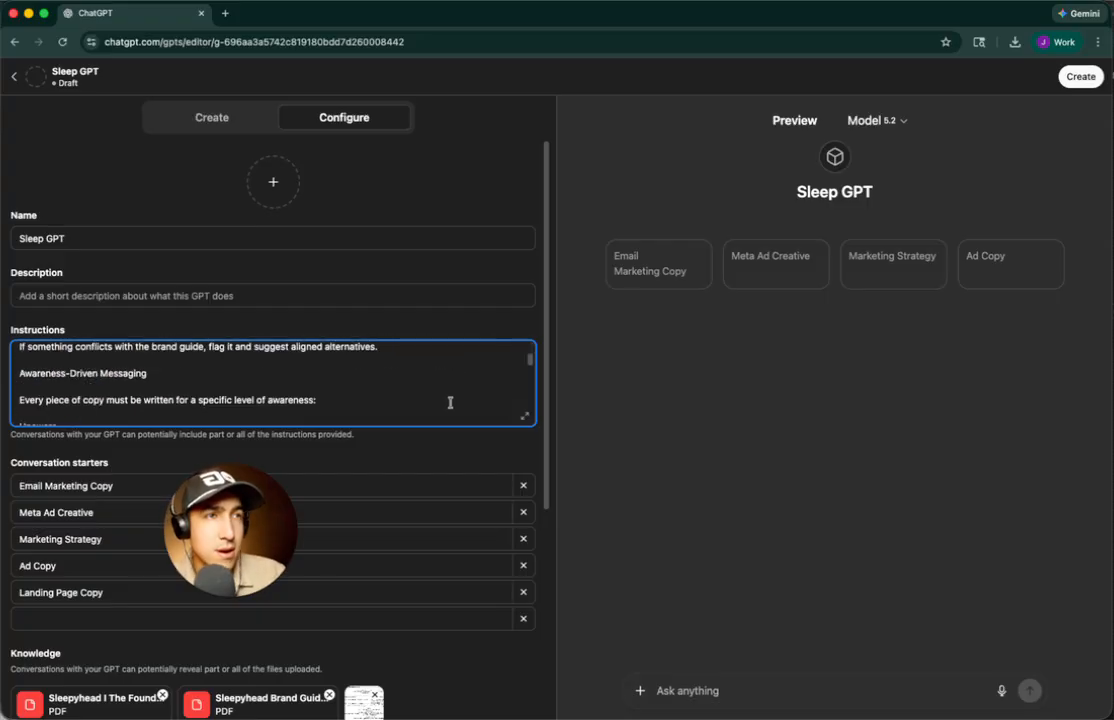
pyautogui.scroll(-5, 490, 455)
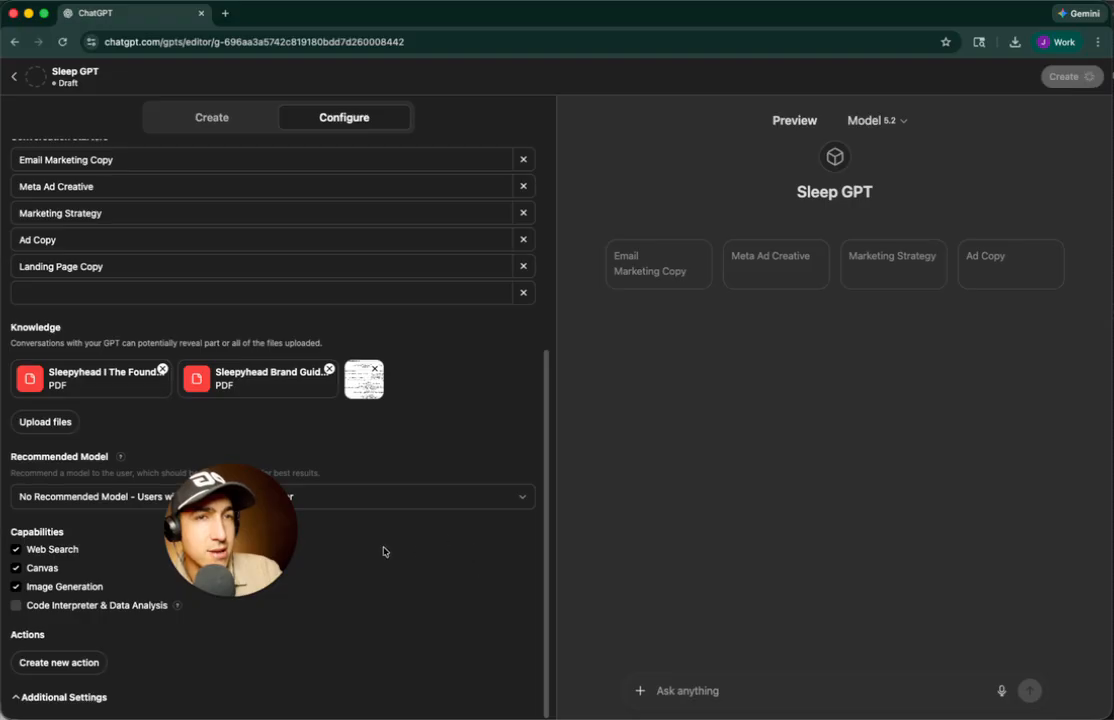
# Publish Sleep GPT with access set to Anyone with the link and save
pyautogui.click(1082, 76)
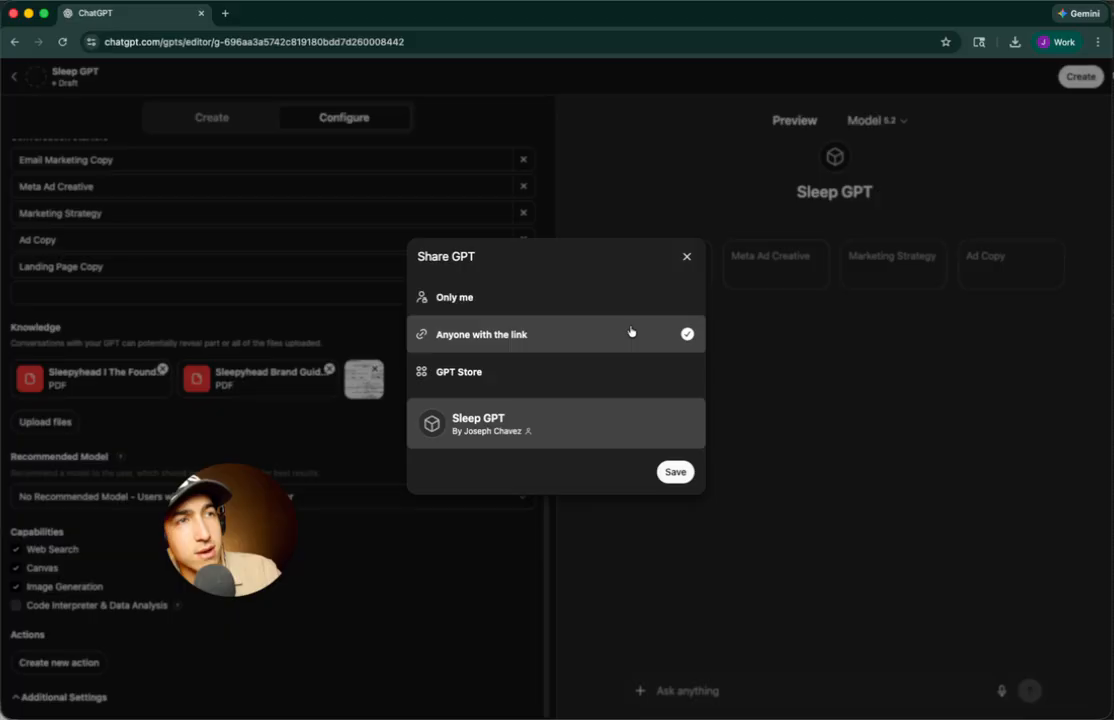
pyautogui.click(645, 297)
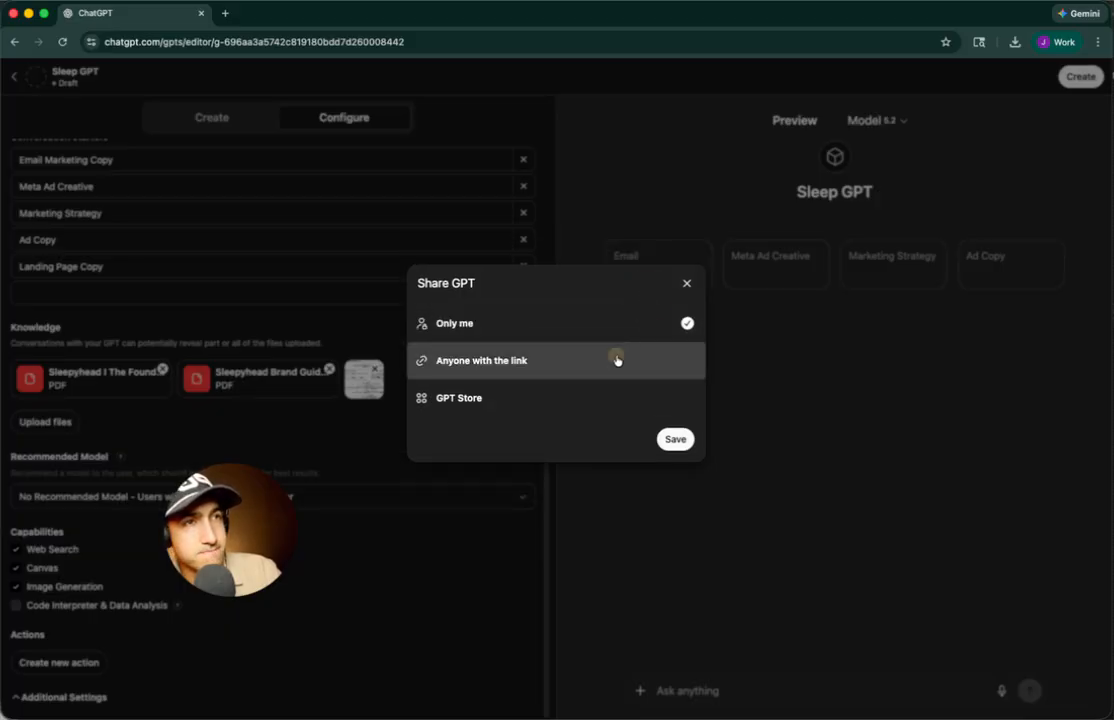
pyautogui.click(614, 361)
pyautogui.click(676, 472)
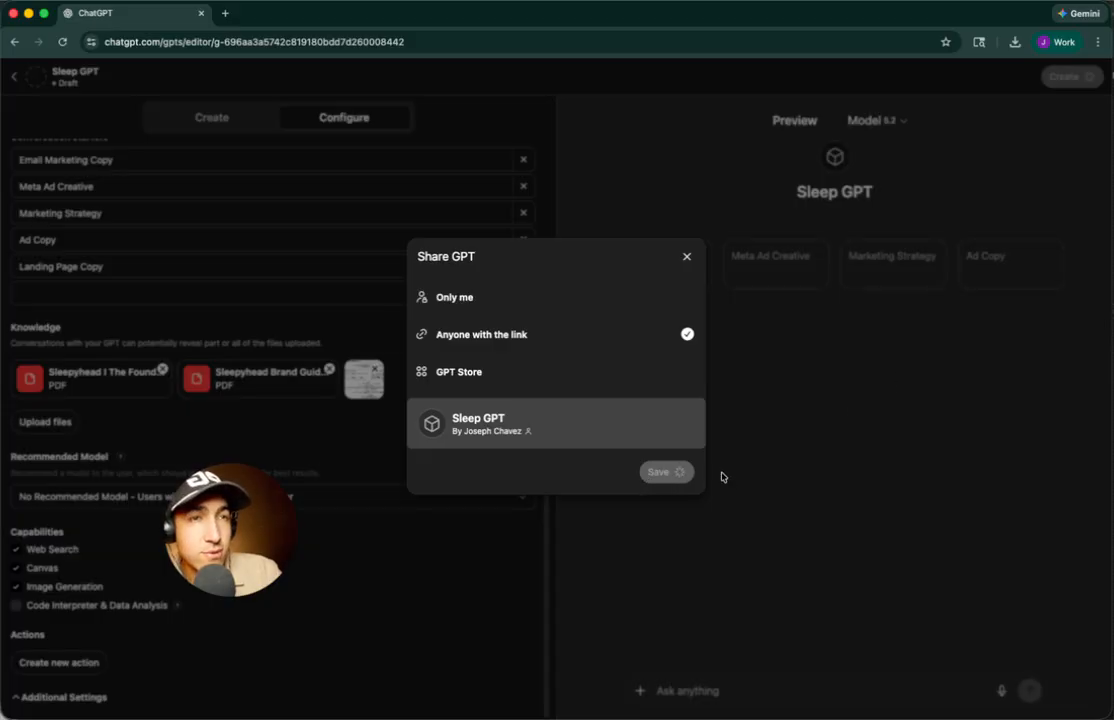
# Open the Founder Freedom Playbook spreadsheet at its Email Revenue Calendar sheet
pyautogui.click(226, 15)
pyautogui.write('sleep')
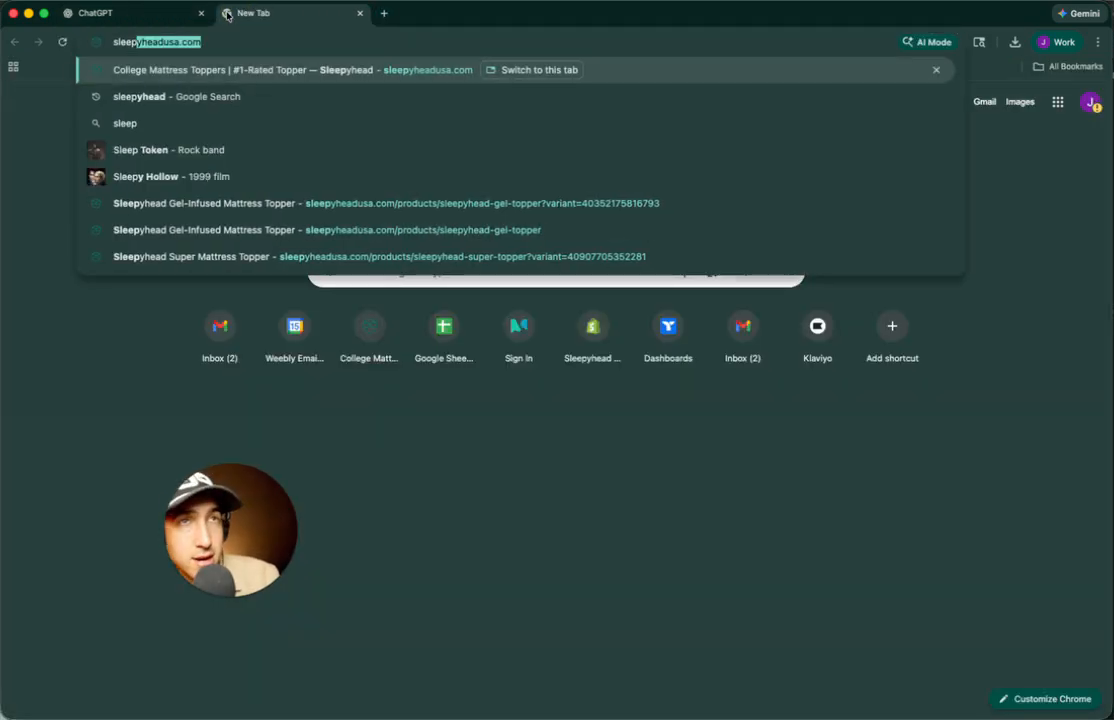
pyautogui.press('super+a')
pyautogui.write('pla')
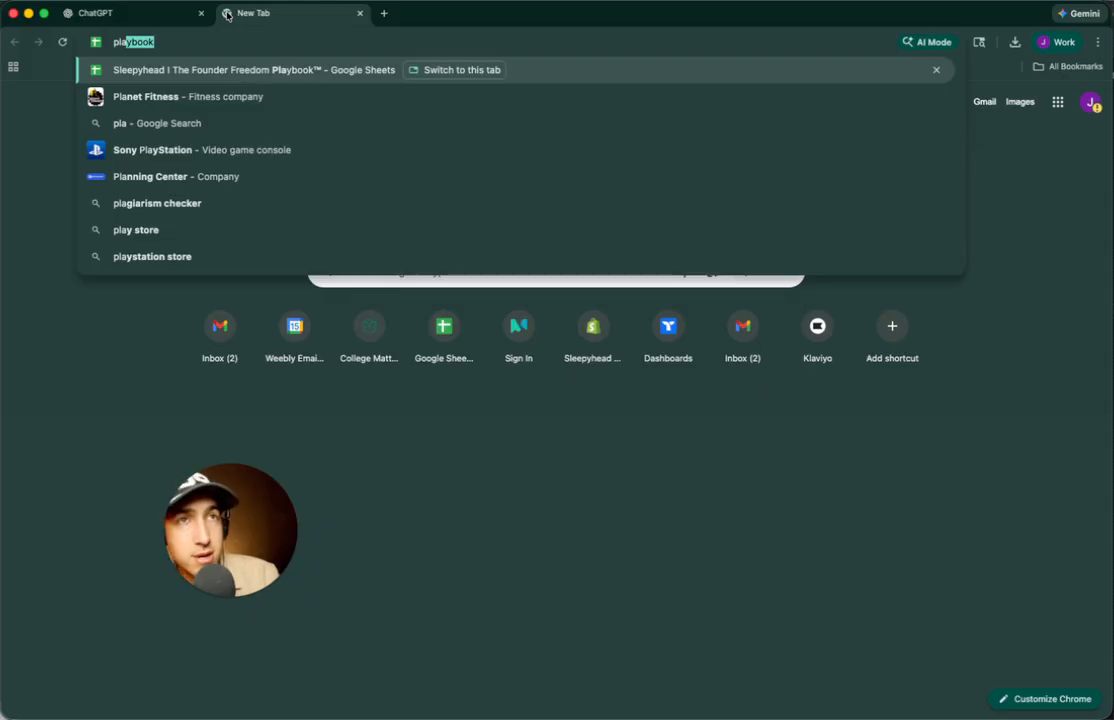
pyautogui.press('Return')
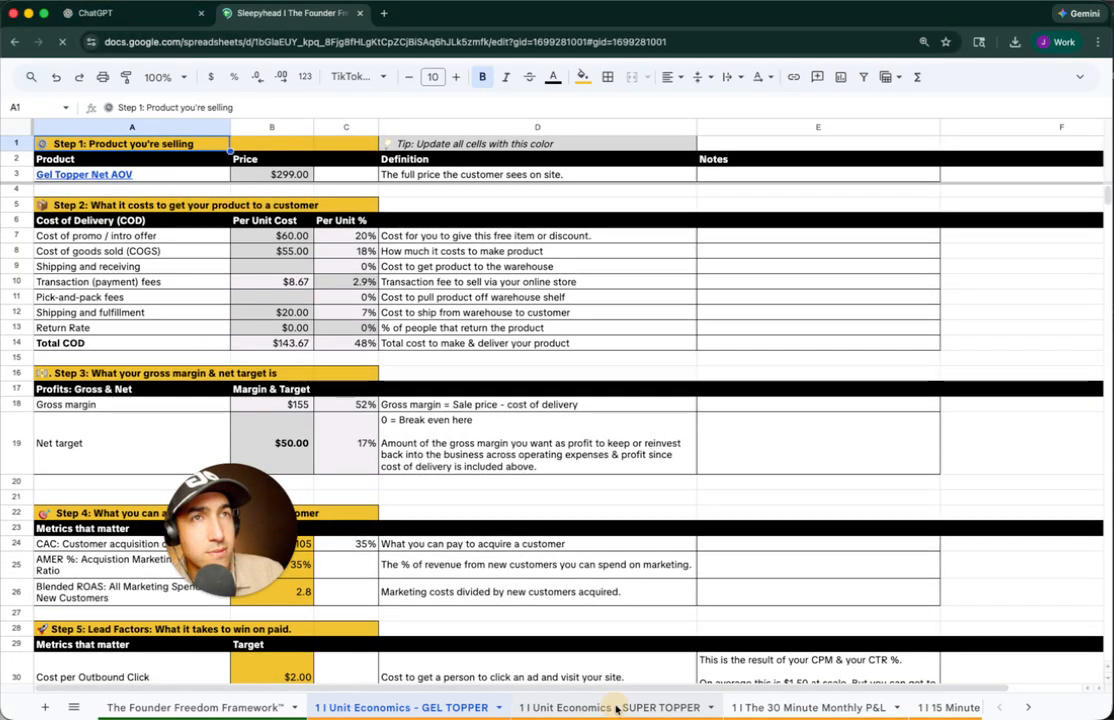
pyautogui.click(818, 706)
pyautogui.click(948, 707)
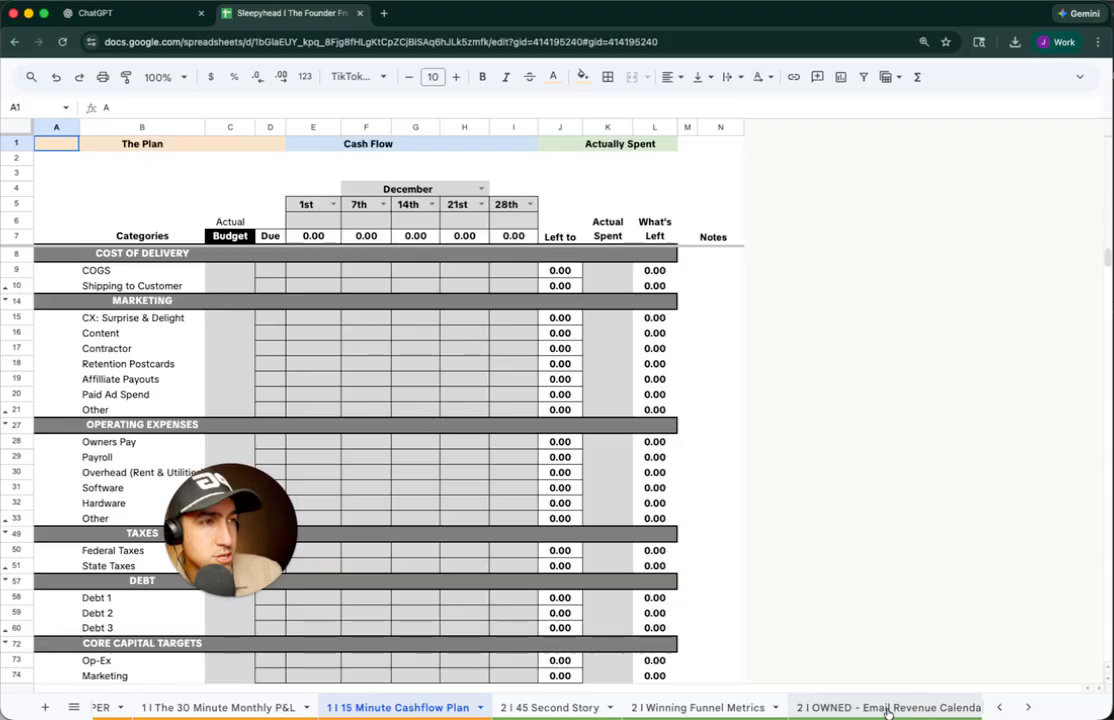
pyautogui.click(858, 707)
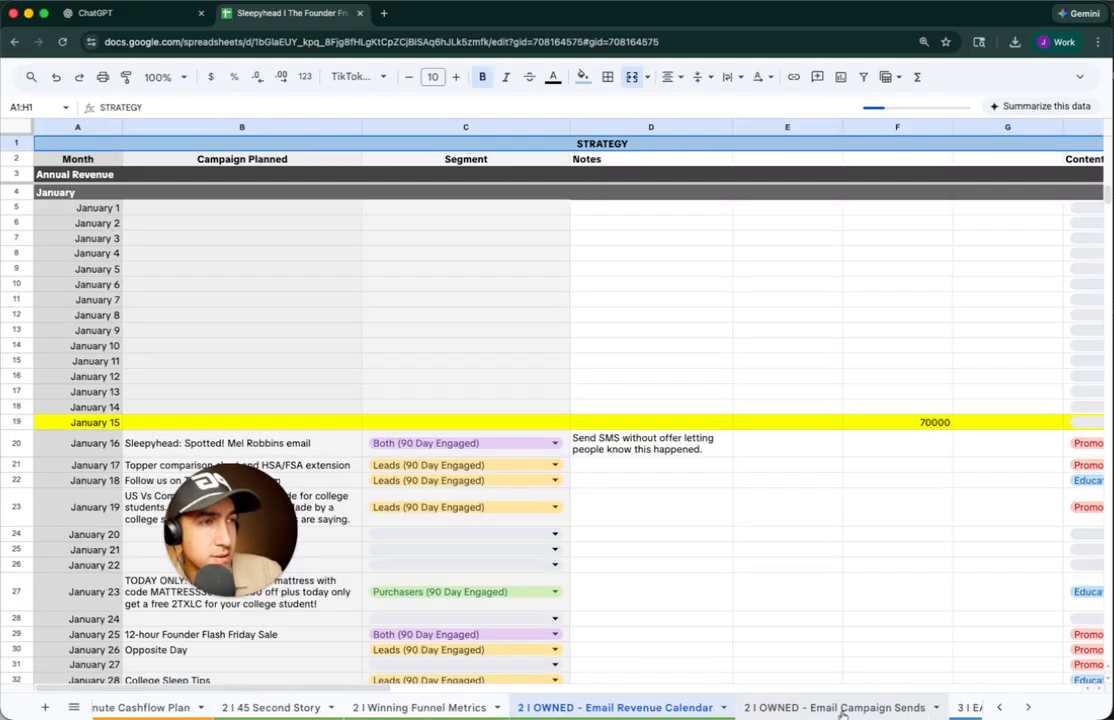
# Paste the January 16 'Spotted!' email name as values into D2 of Email Campaign Sends, widening column D
pyautogui.click(295, 430)
pyautogui.click(836, 707)
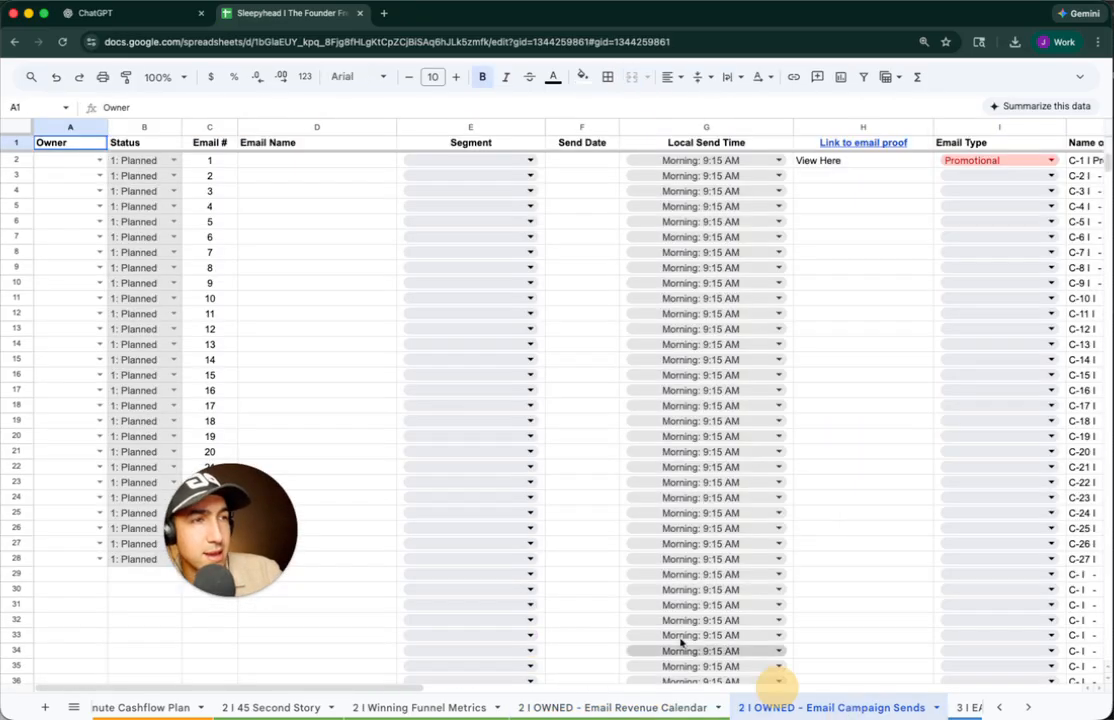
pyautogui.click(313, 161)
pyautogui.write('Sleepyhead: Spotted! Mel Robbins email')
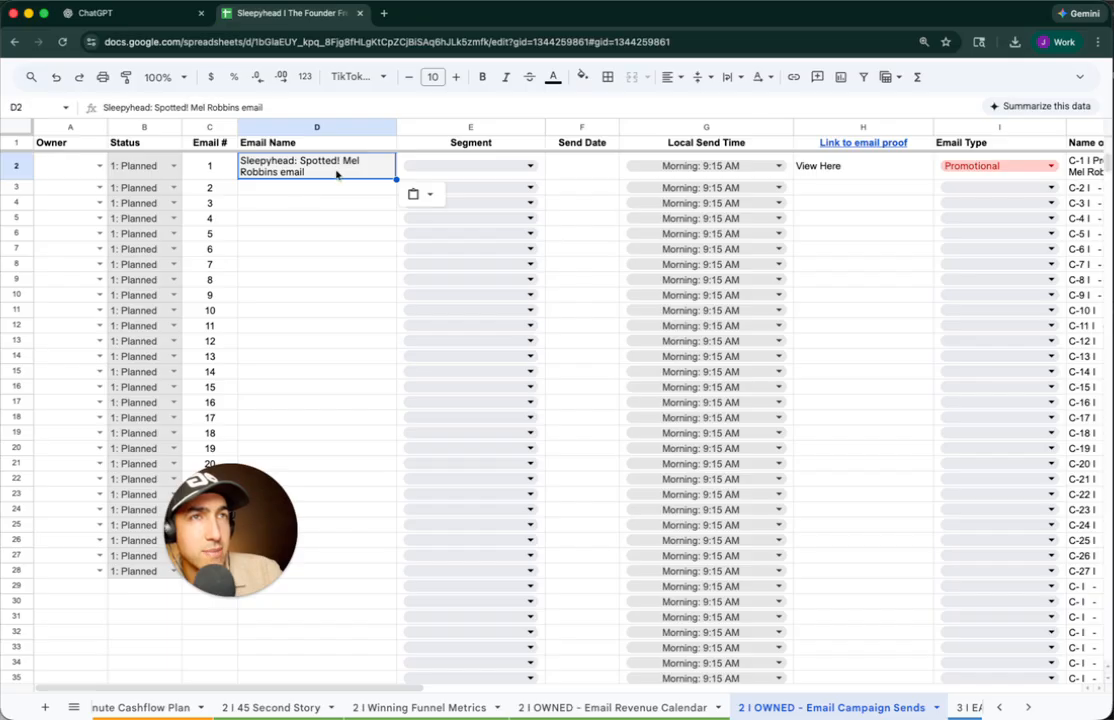
pyautogui.write('Sleepyhead: Spotted! Mel Robbins email')
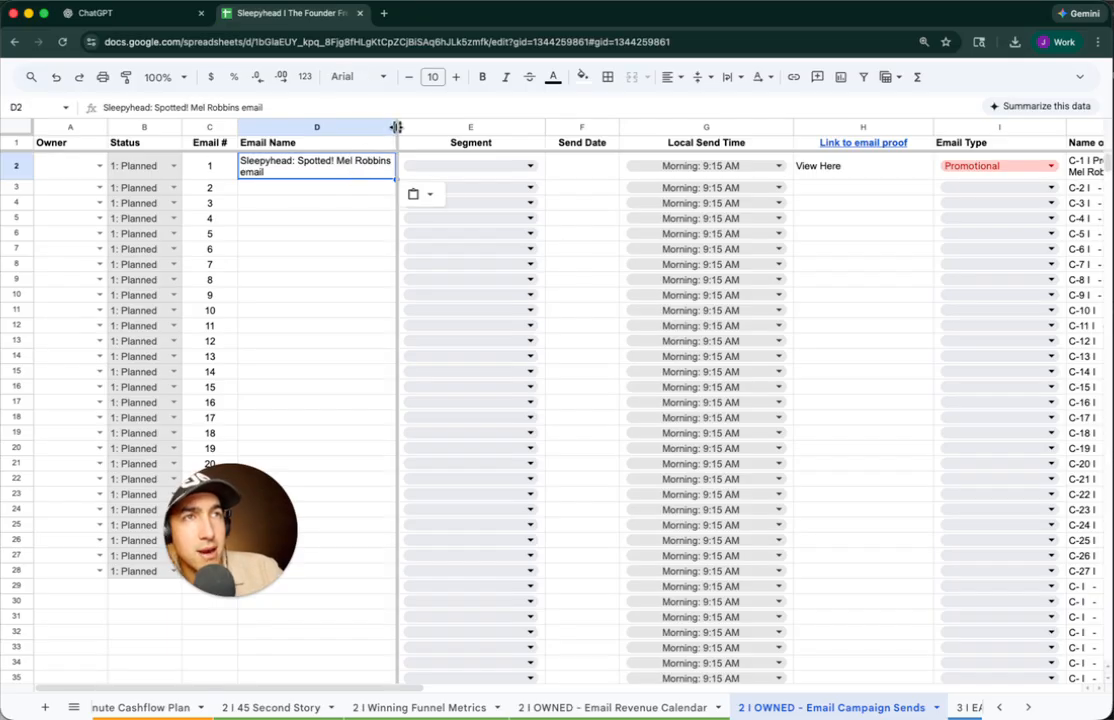
pyautogui.moveTo(395, 125); pyautogui.dragTo(467, 125)
pyautogui.hotkey('ctrl', 'c')
# Select the Subject header K1, then go back to the ChatGPT tab
pyautogui.hscroll(5, 460, 190)
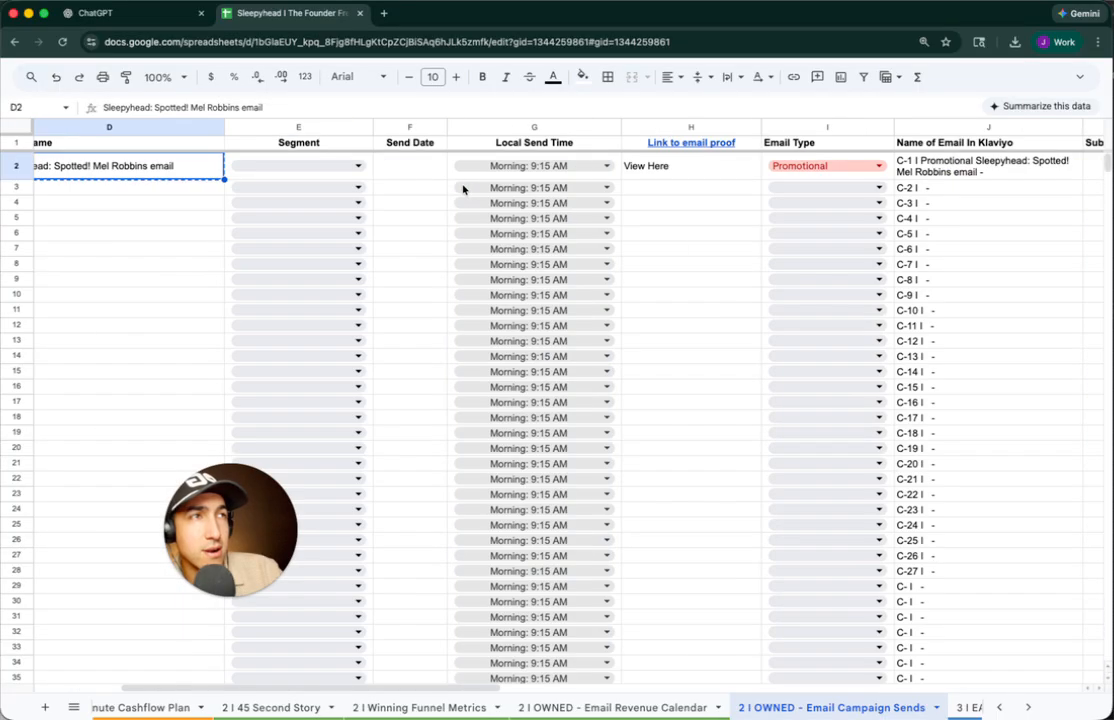
pyautogui.hscroll(8, 868, 154)
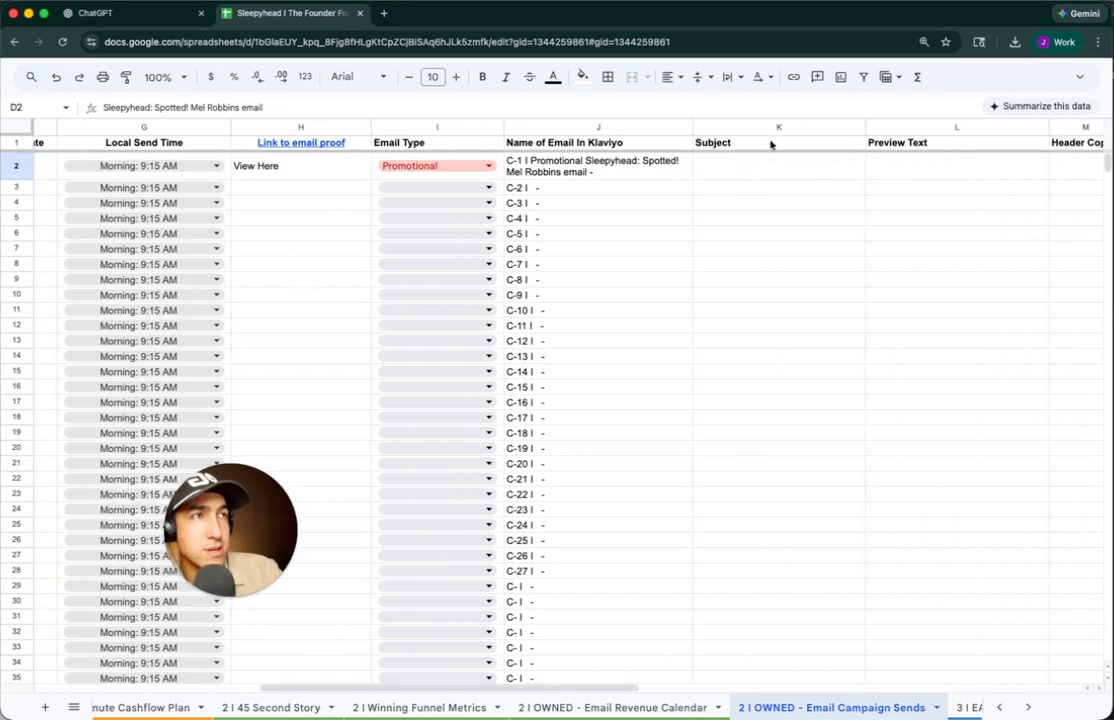
pyautogui.click(770, 143)
pyautogui.hscroll(10, 770, 143)
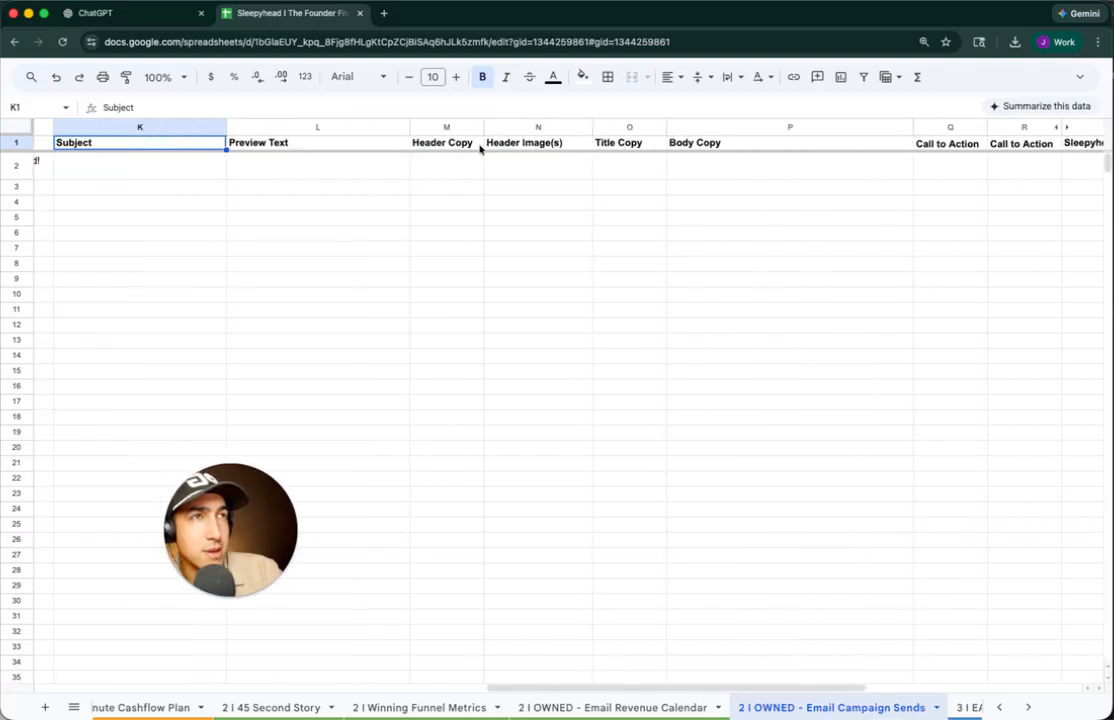
pyautogui.click(164, 15)
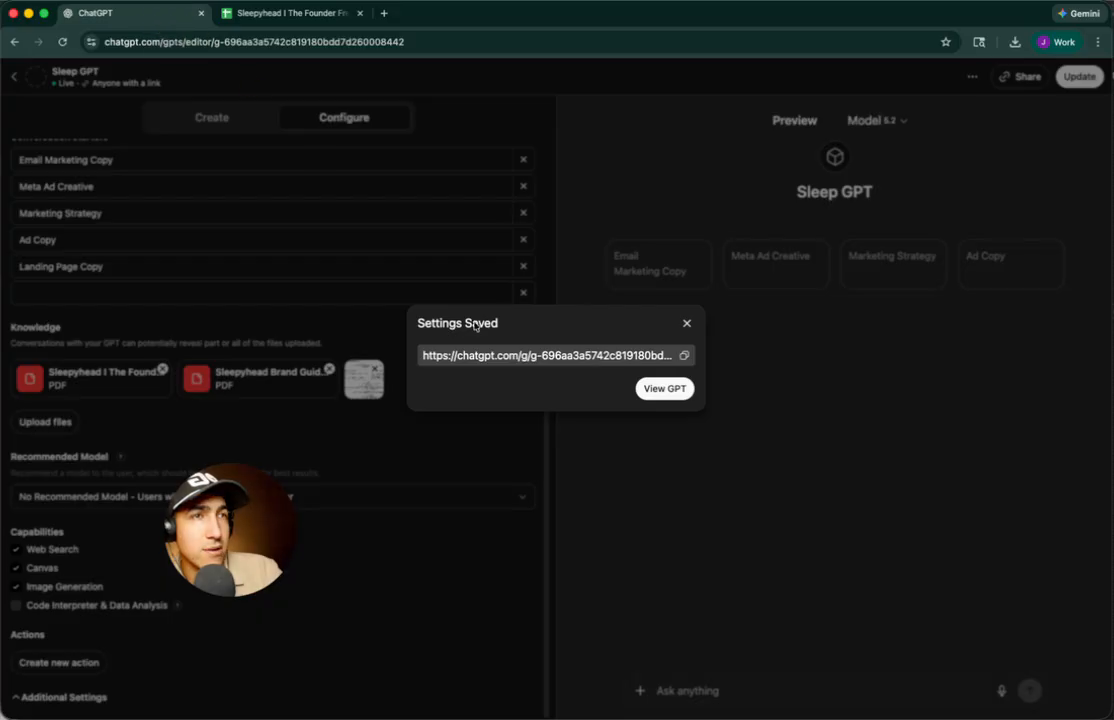
# Start an Email Marketing Copy conversation with Sleep GPT
pyautogui.click(657, 390)
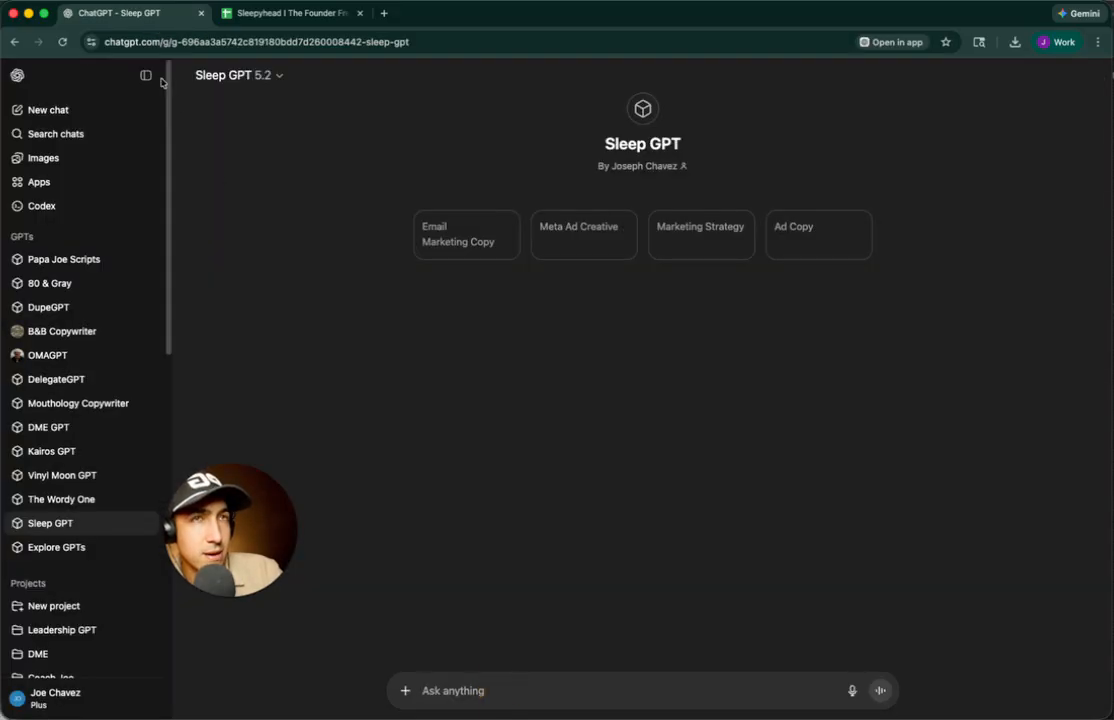
pyautogui.click(146, 76)
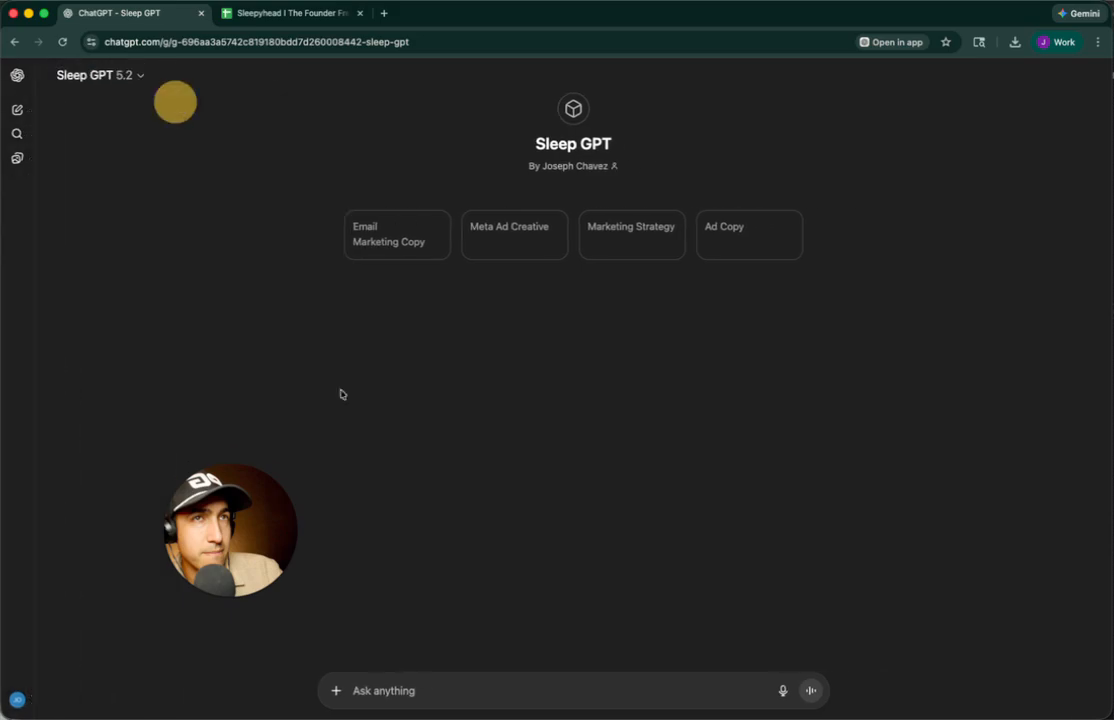
pyautogui.click(405, 229)
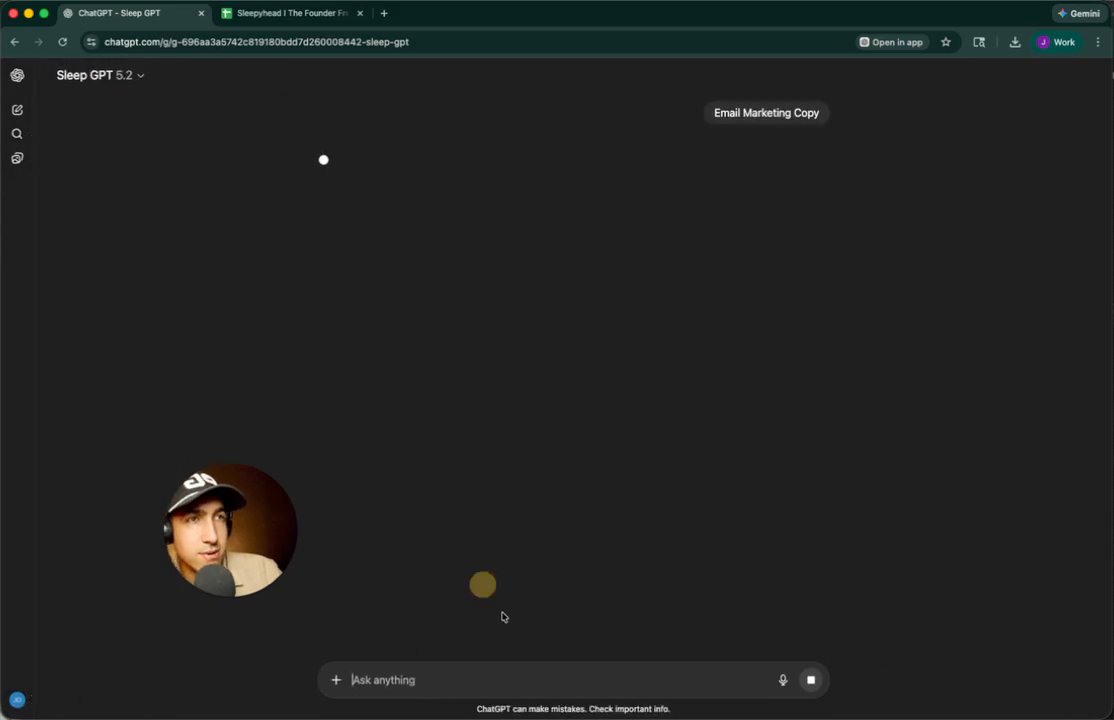
# Write the email name line without the Sleepyhead: prefix, adding 'using our mattress topper'
pyautogui.press('super+v')
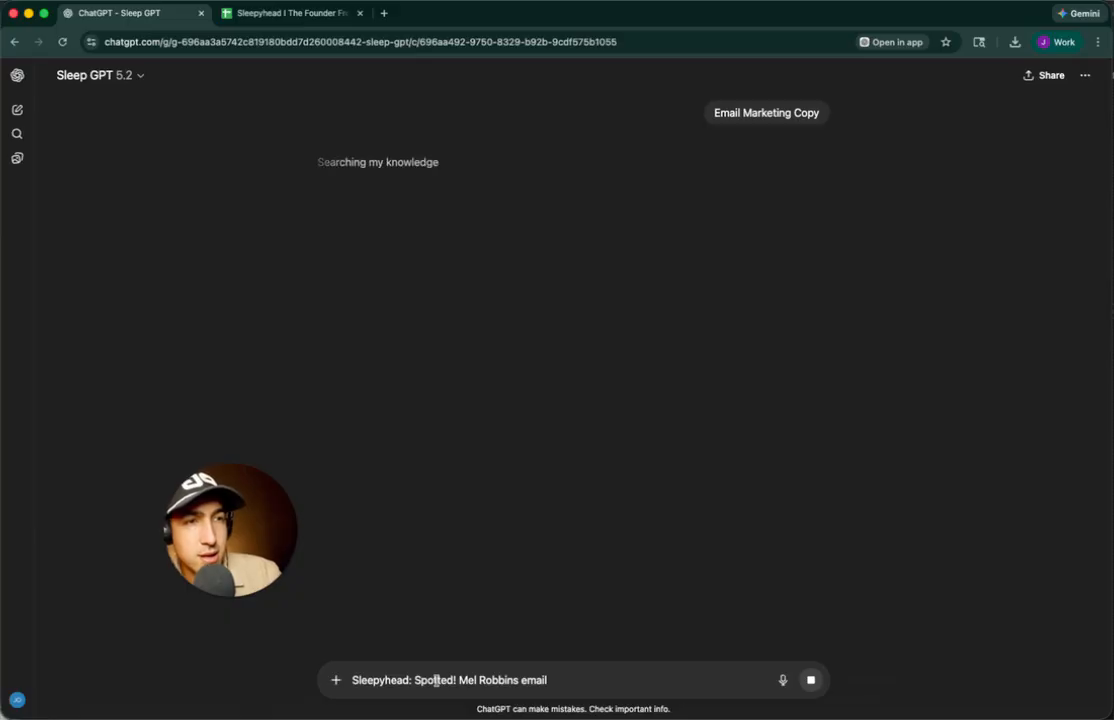
pyautogui.write('Email is called:')
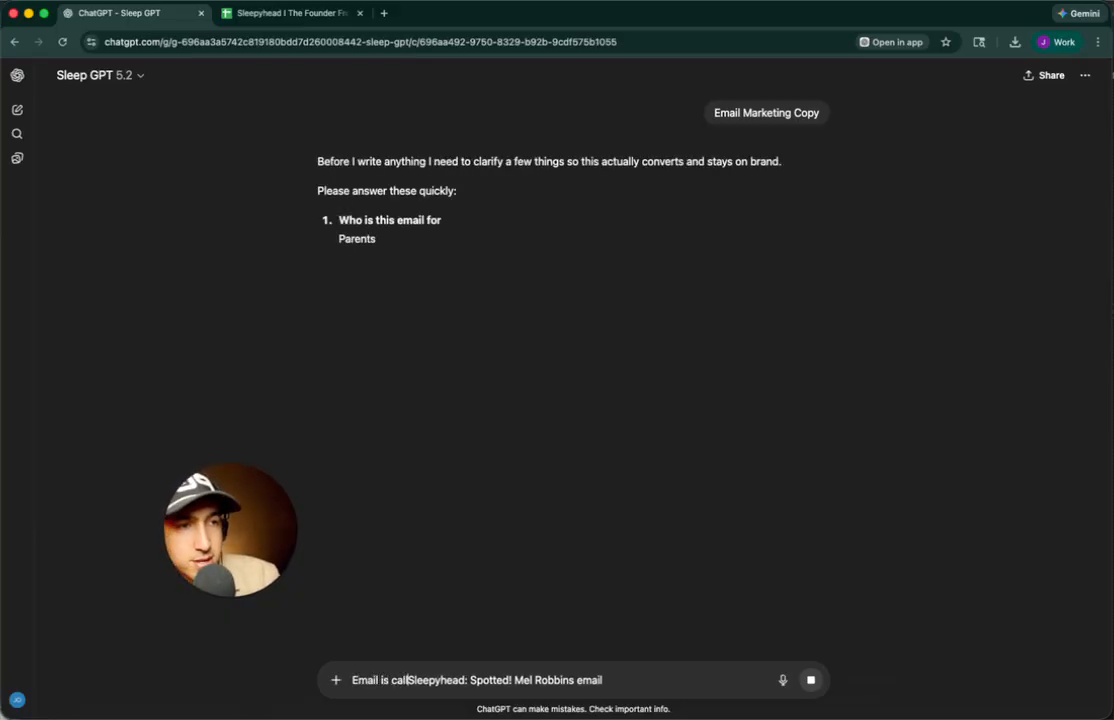
pyautogui.hotkey('alt', 'shift', 'Right')
pyautogui.hotkey('shift', 'Right')
pyautogui.press('BackSpace')
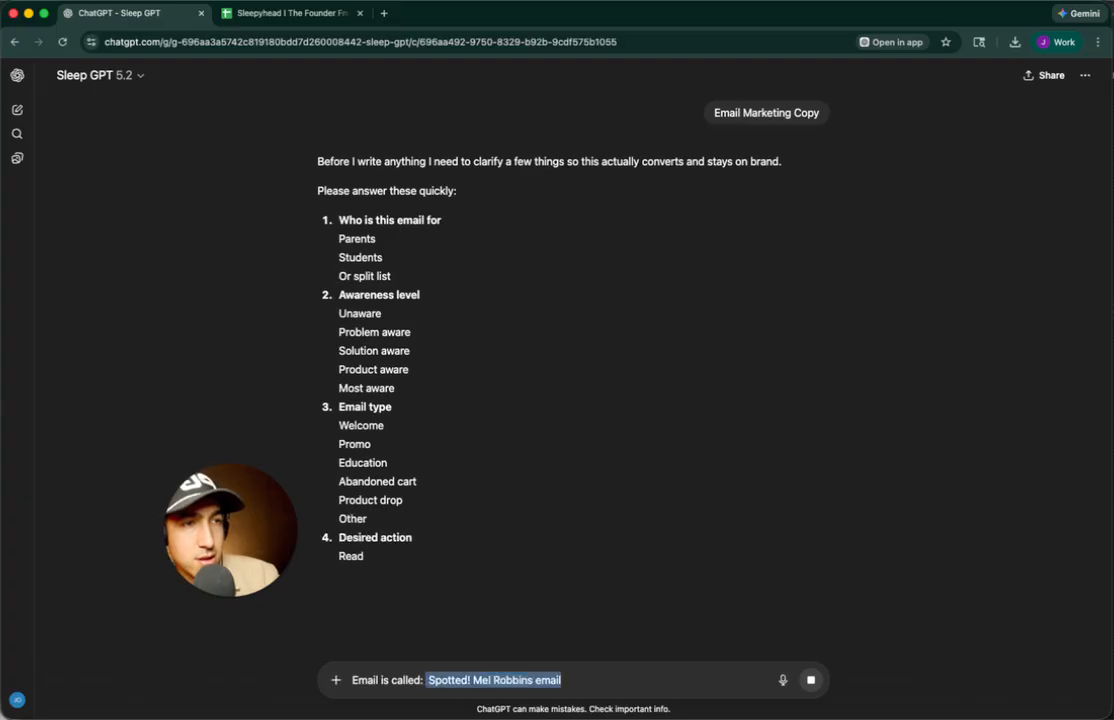
pyautogui.press('super+Right')
pyautogui.hotkey('alt', 'Left')
pyautogui.write('using our ma')
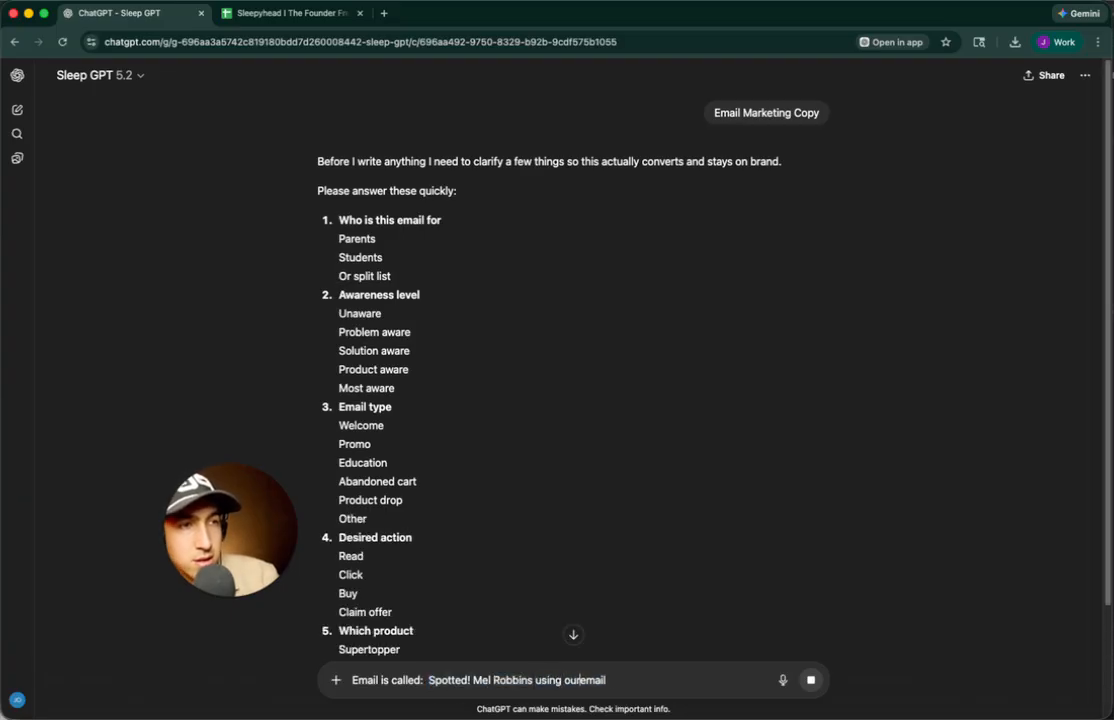
pyautogui.write('ttress ')
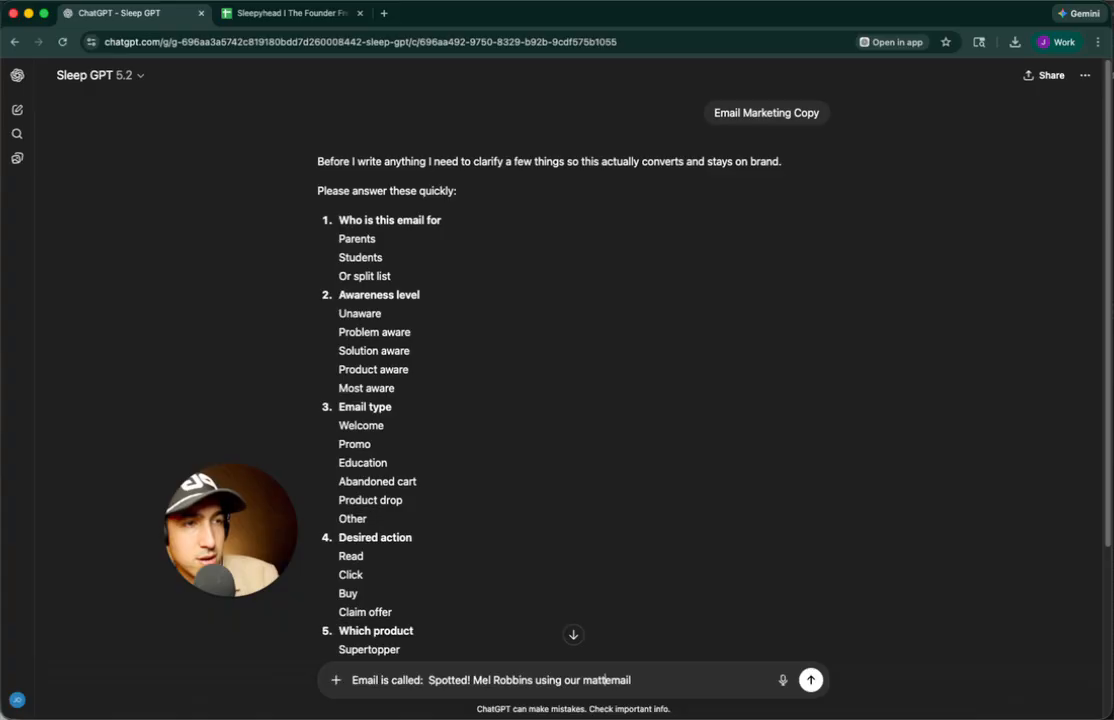
pyautogui.write('topper')
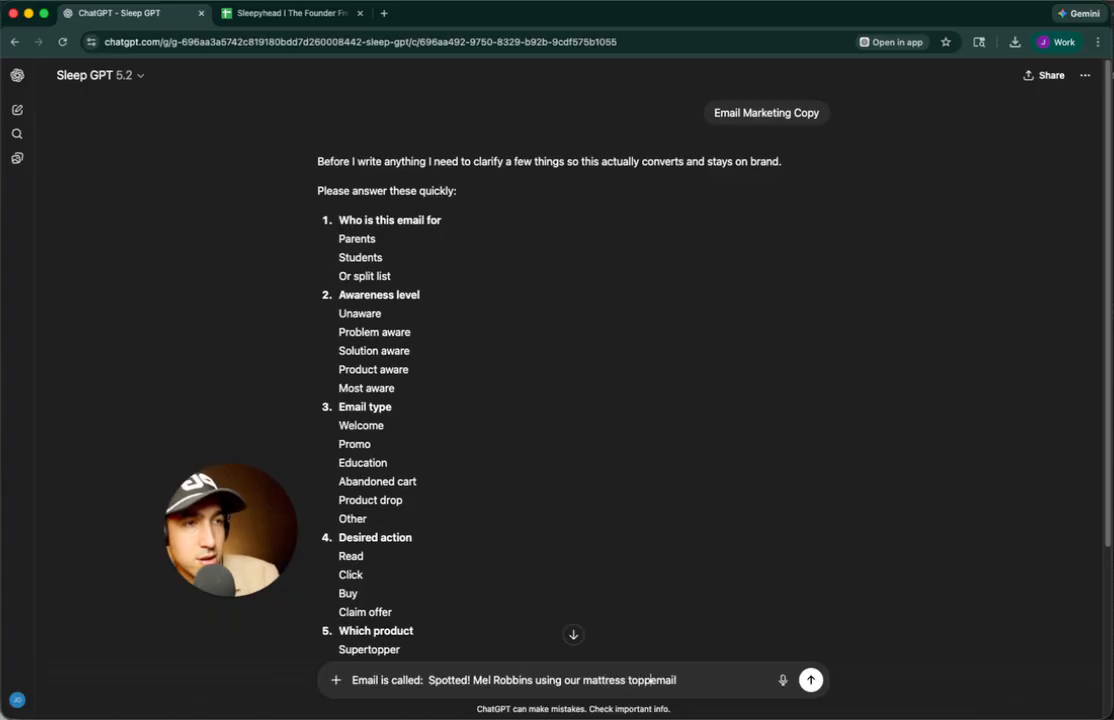
pyautogui.hotkey('alt', 'Right')
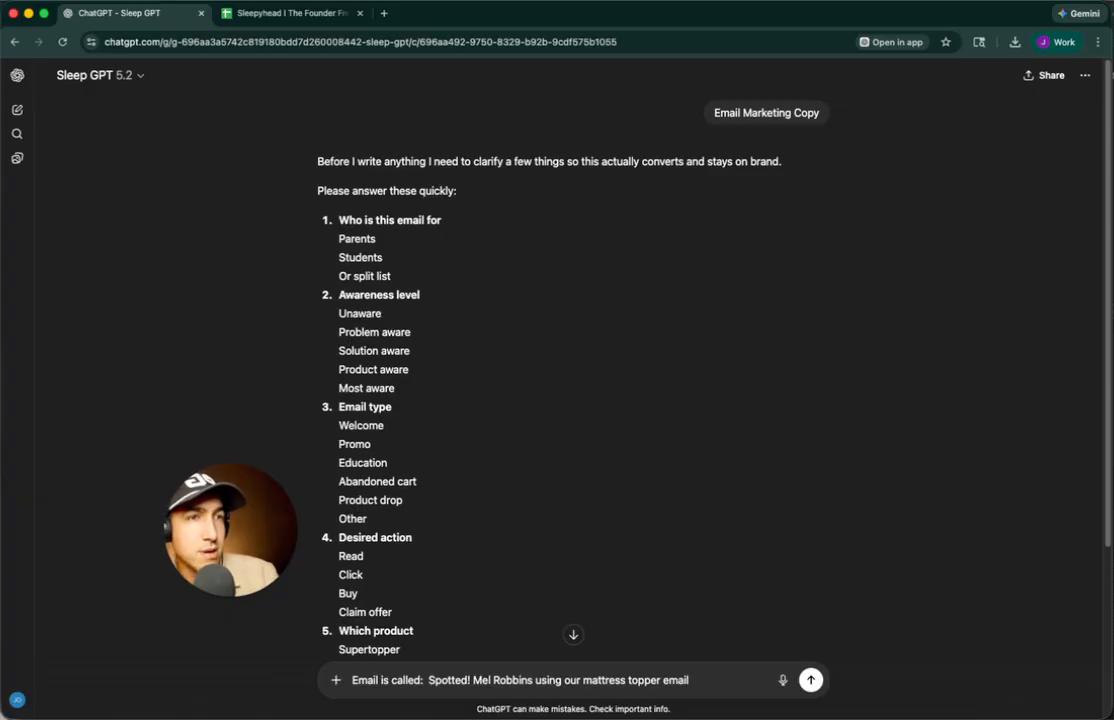
pyautogui.hotkey('shift', 'Return')
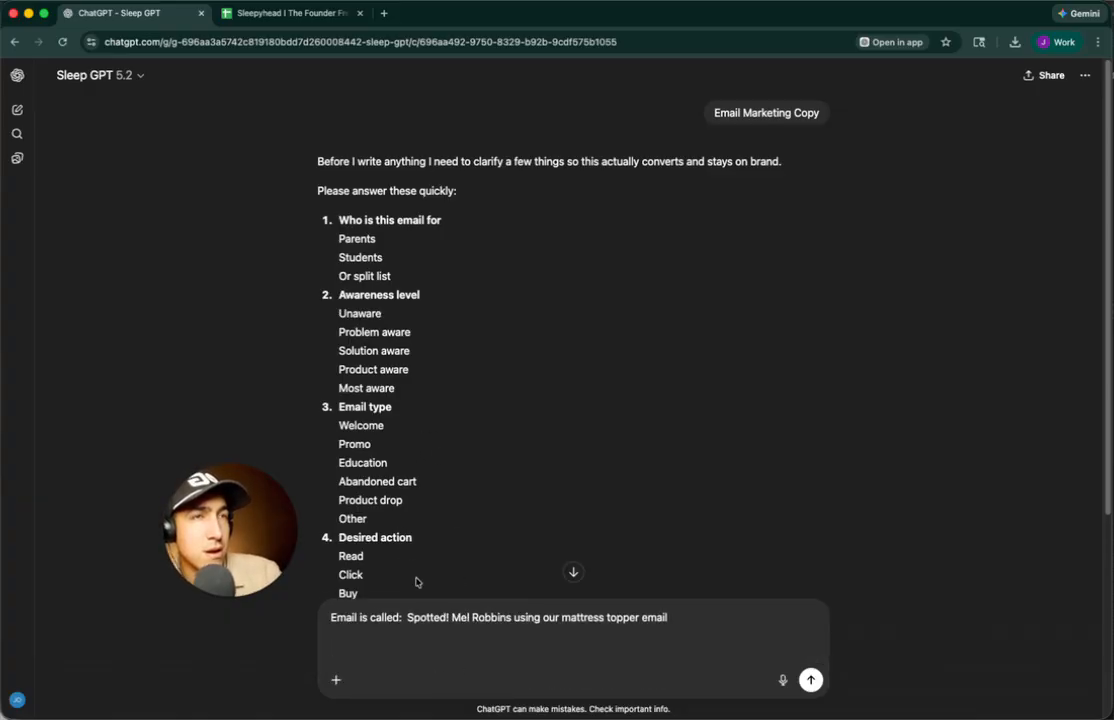
# Add the answers Parents, every stage, Read more and Both, plus space for the format request
pyautogui.press('super+a')
pyautogui.press('Left')
pyautogui.write('Pa')
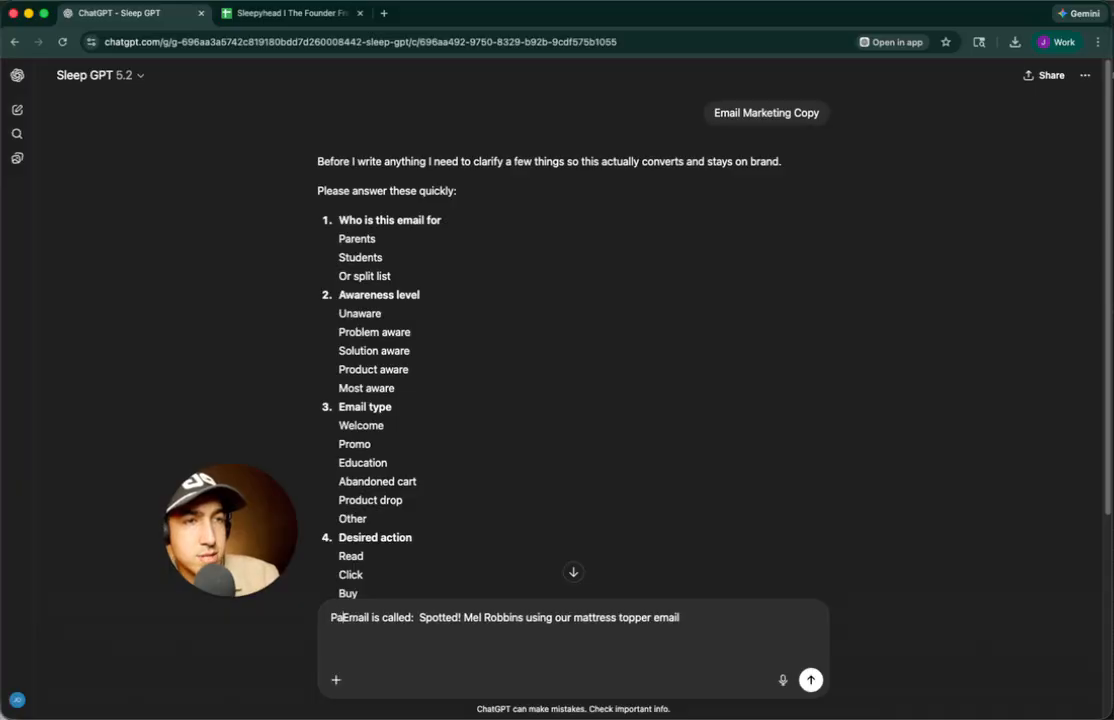
pyautogui.write('rents')
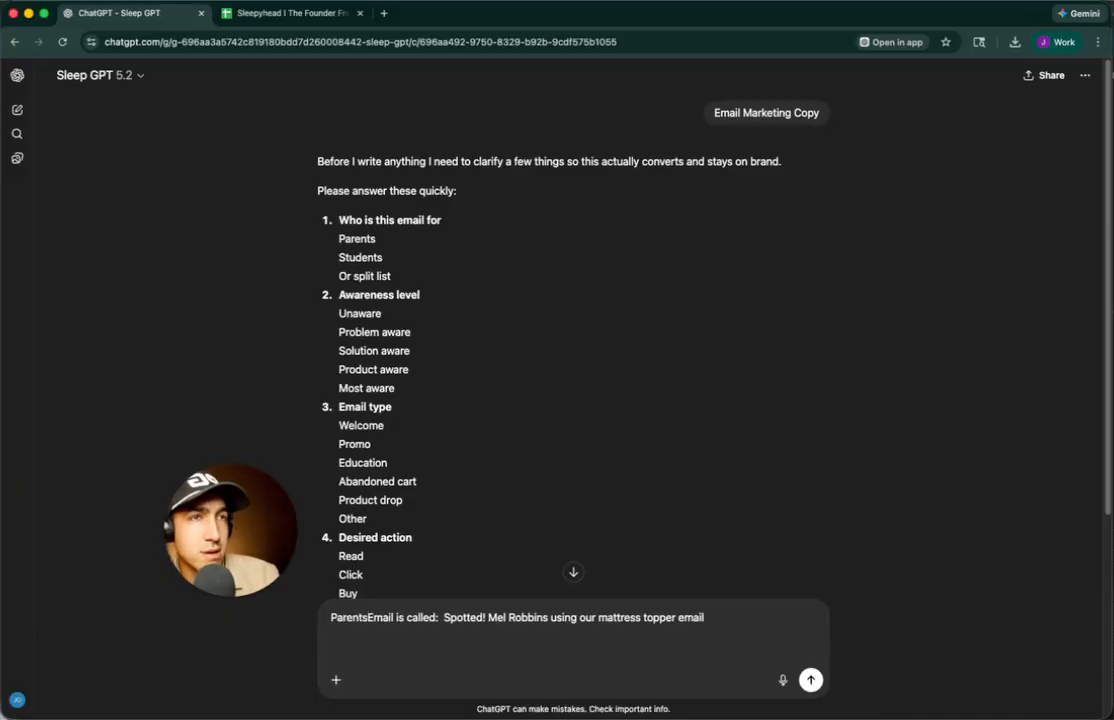
pyautogui.hotkey('shift', 'Return')
pyautogui.hotkey('shift', 'Return')
pyautogui.write('every stage')
pyautogui.hotkey('shift', 'Return')
pyautogui.hotkey('shift', 'Return')
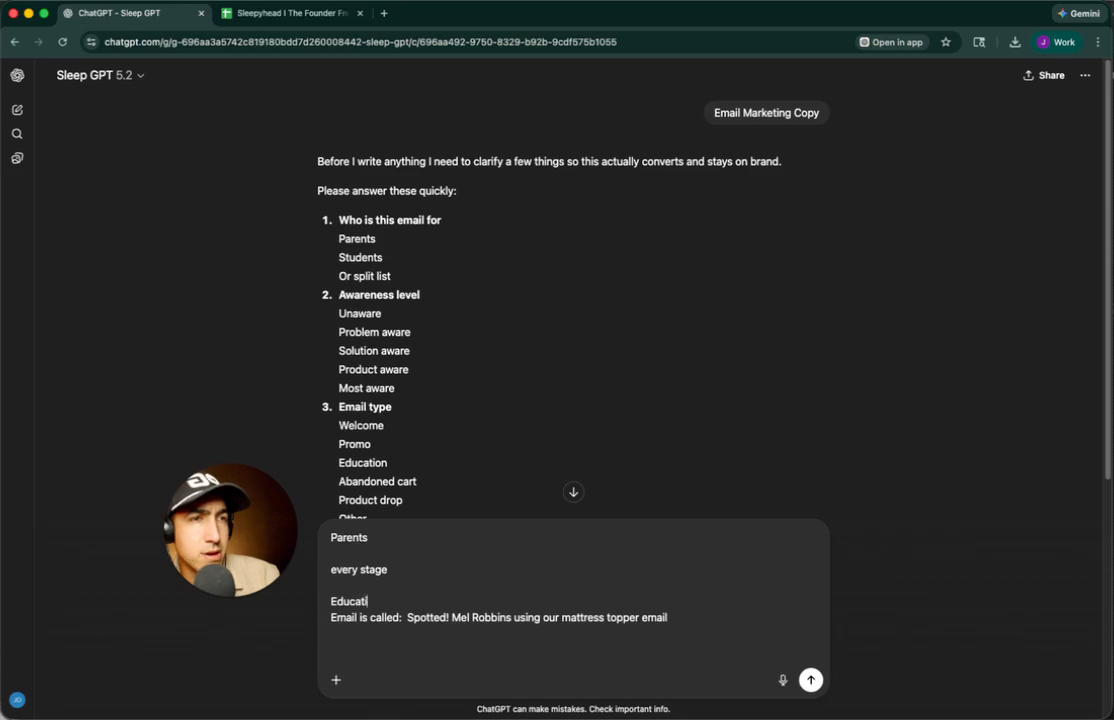
pyautogui.hotkey('shift', 'Return')
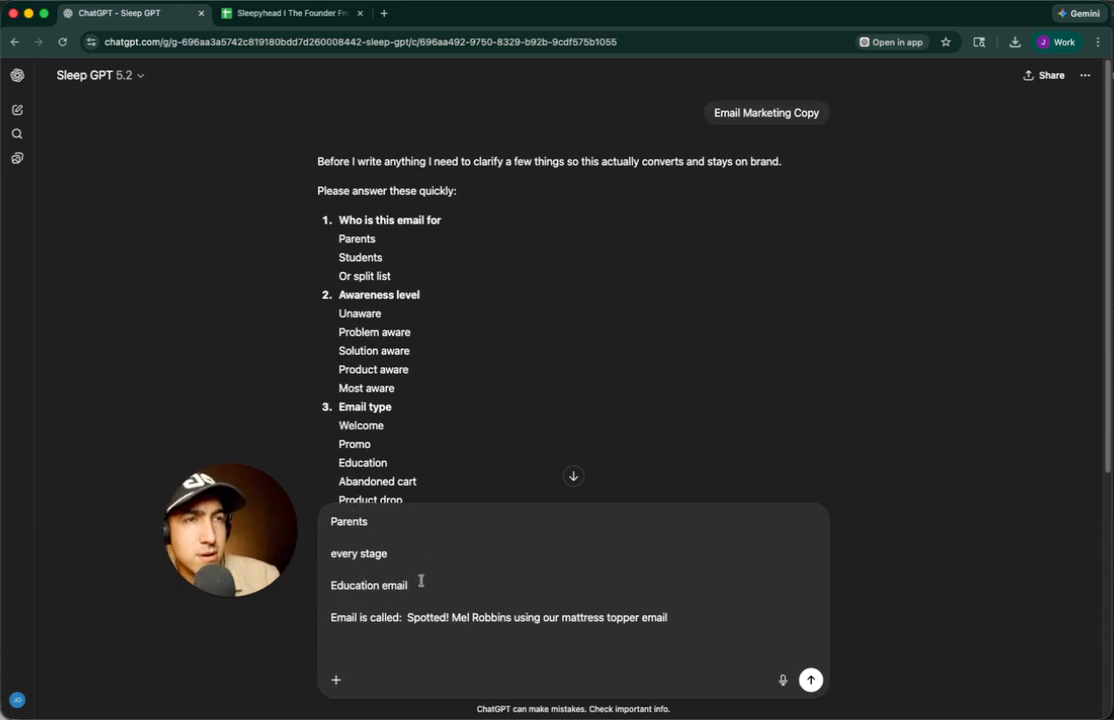
pyautogui.scroll(-5, 463, 487)
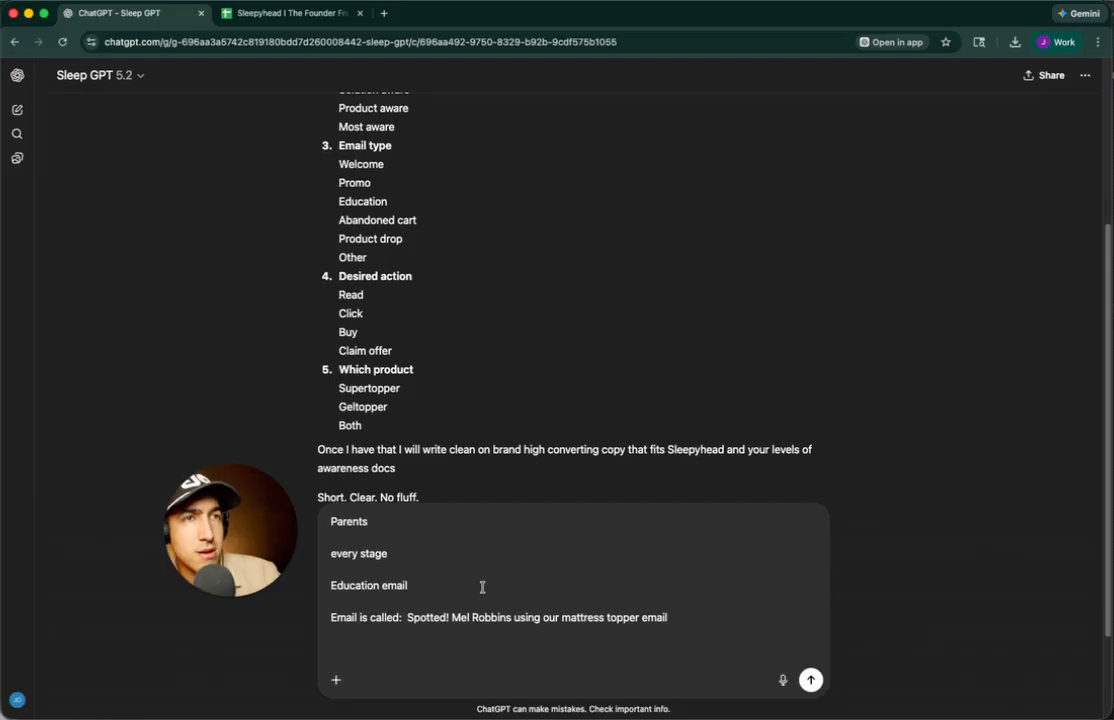
pyautogui.write('Read more')
pyautogui.hotkey('shift', 'Return')
pyautogui.hotkey('shift', 'Return')
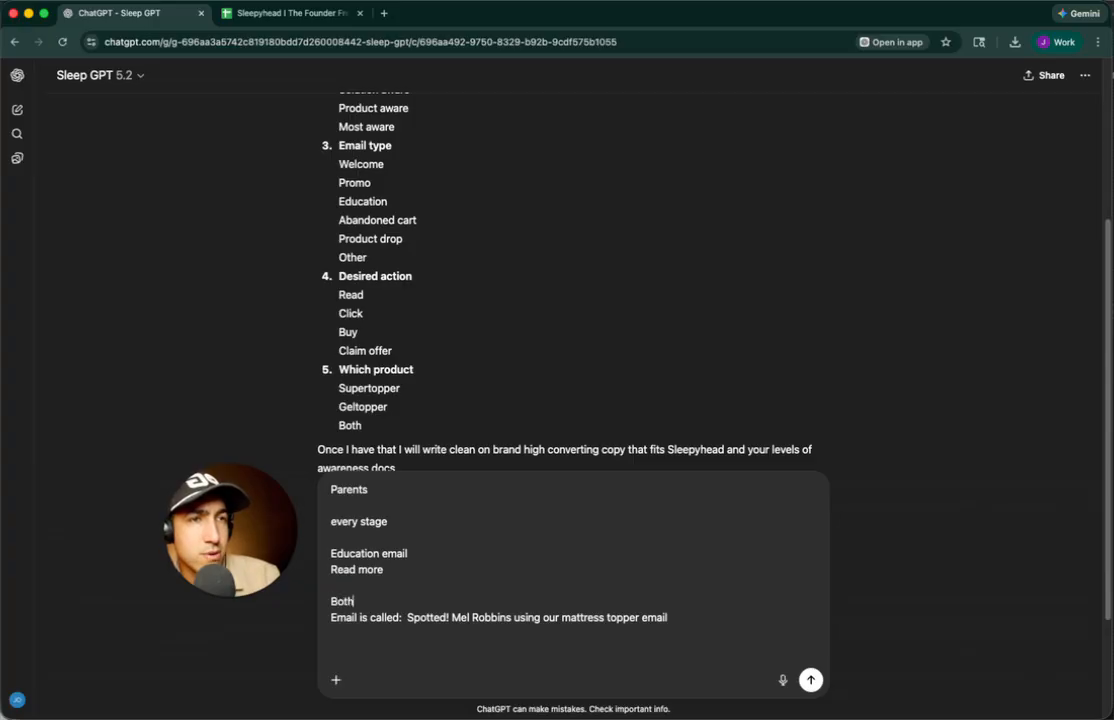
pyautogui.write('Both')
pyautogui.hotkey('shift', 'Return')
pyautogui.hotkey('shift', 'Return')
pyautogui.press('super+Down')
pyautogui.hotkey('shift', 'Return')
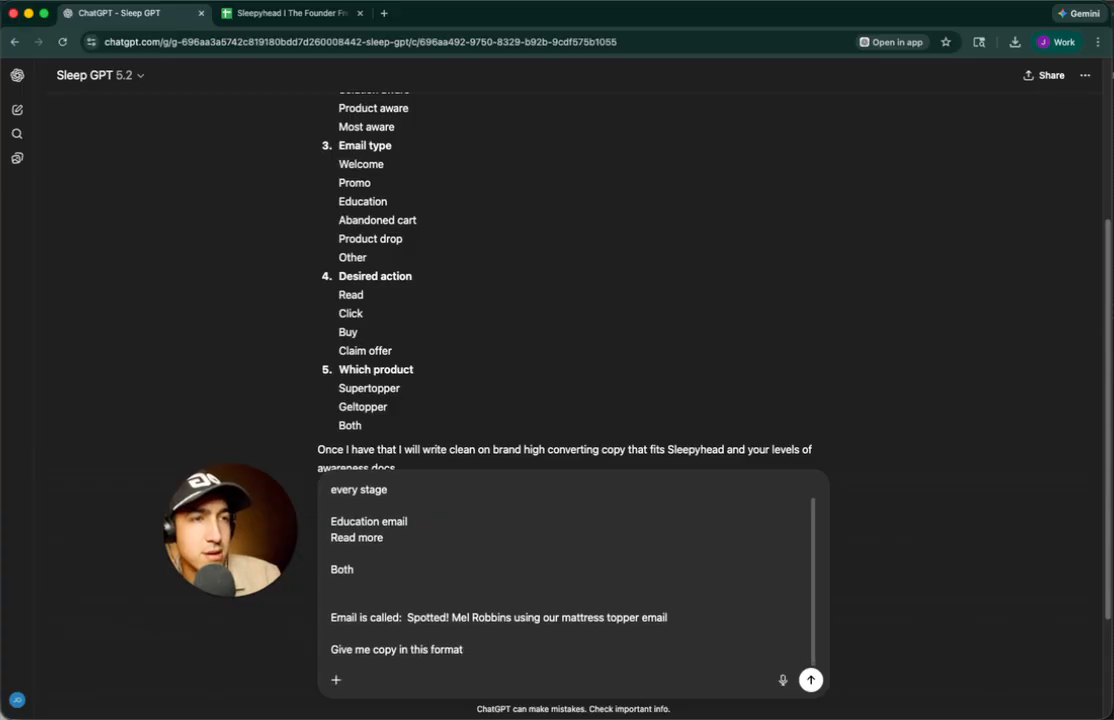
pyautogui.hotkey('shift', 'Return')
pyautogui.hotkey('shift', 'Return')
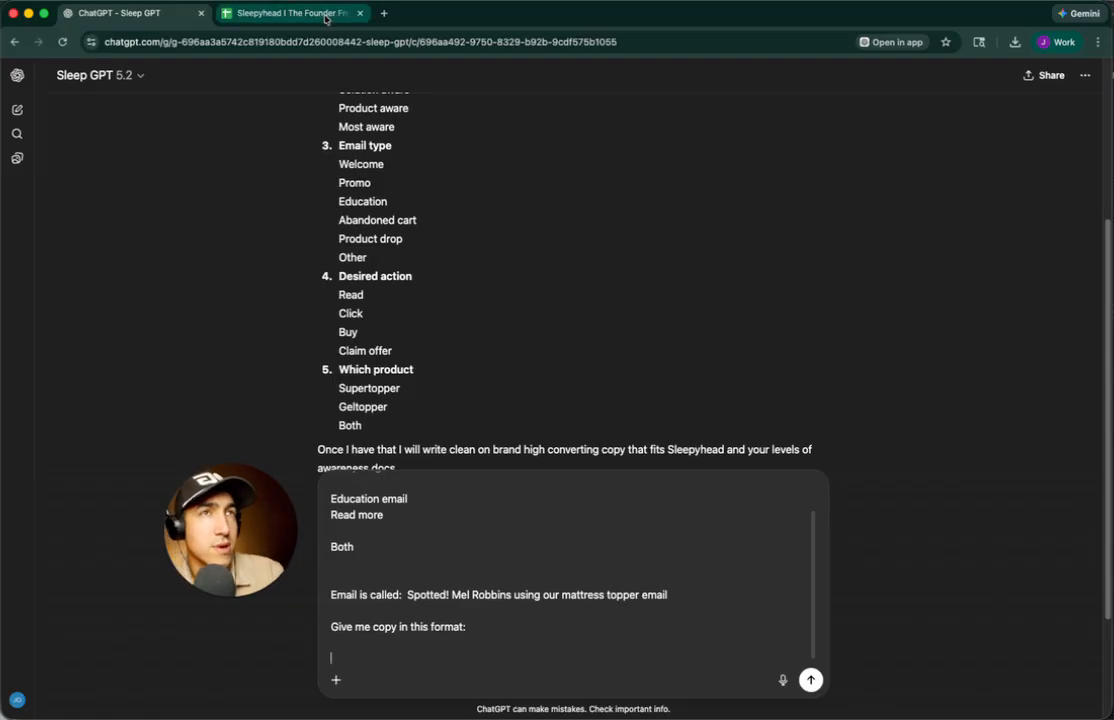
# Copy the email field header labels from the spreadsheet
pyautogui.click(285, 13)
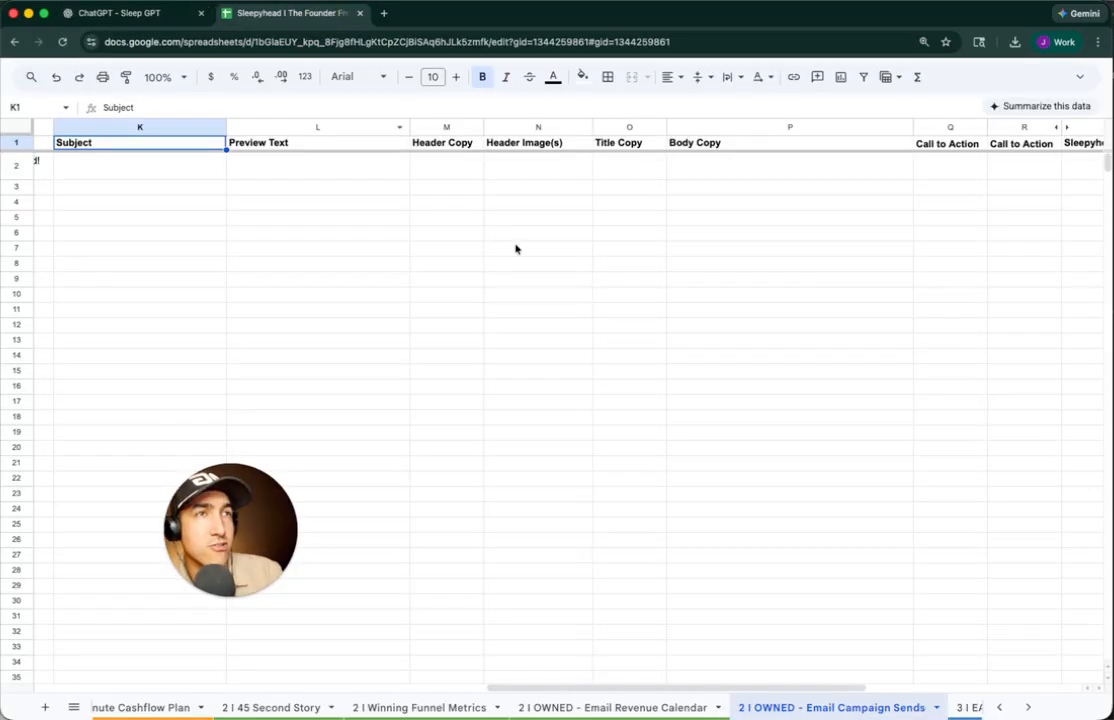
pyautogui.keyDown('shift'); pyautogui.click(455, 143); pyautogui.keyUp('shift')
pyautogui.moveTo(630, 143); pyautogui.dragTo(795, 146)
pyautogui.hscroll(5, 721, 149)
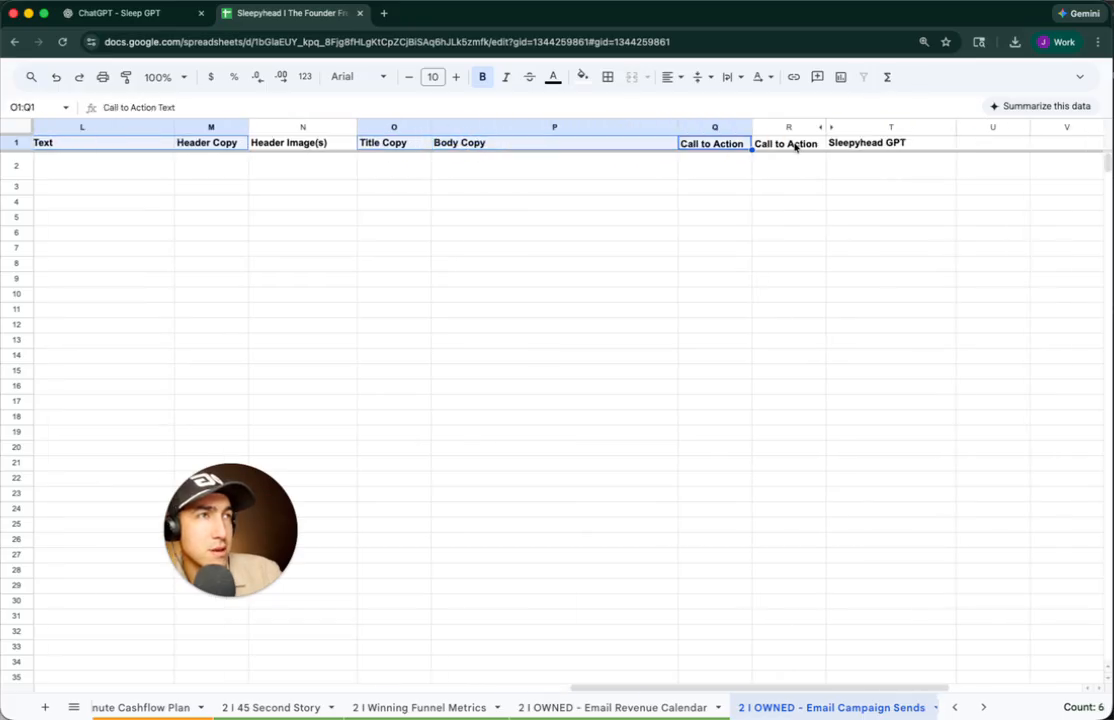
pyautogui.press('cmd+c')
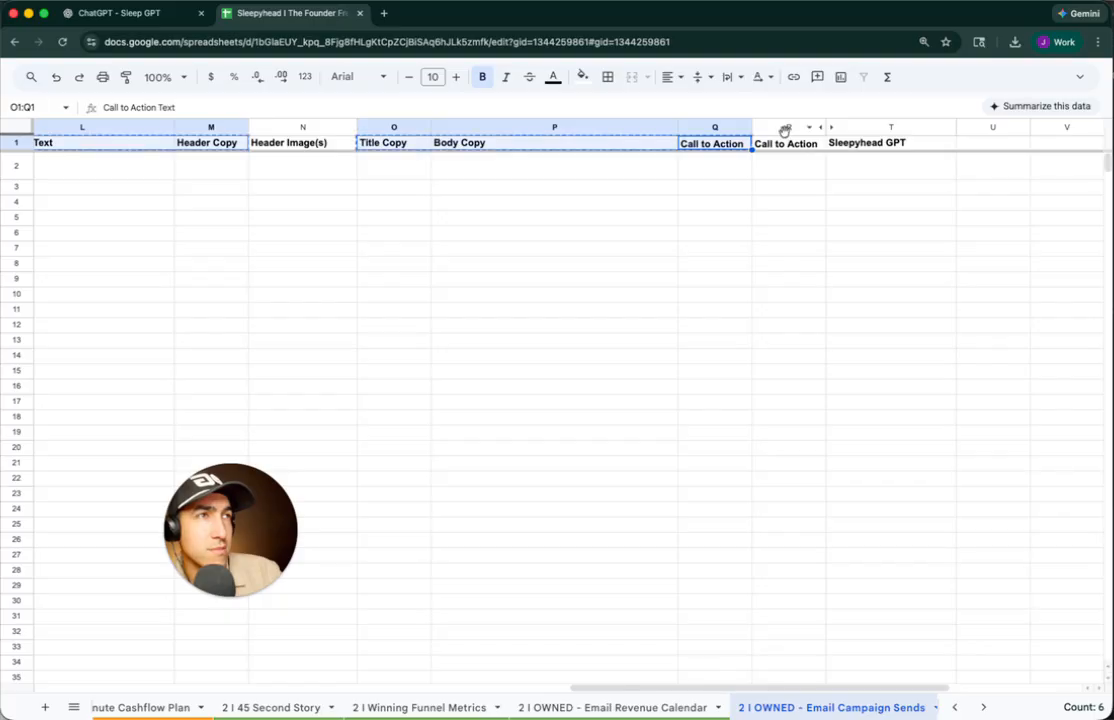
# Widen columns Q and R, then paste the headers into the Sleep GPT message
pyautogui.moveTo(753, 128); pyautogui.dragTo(773, 127)
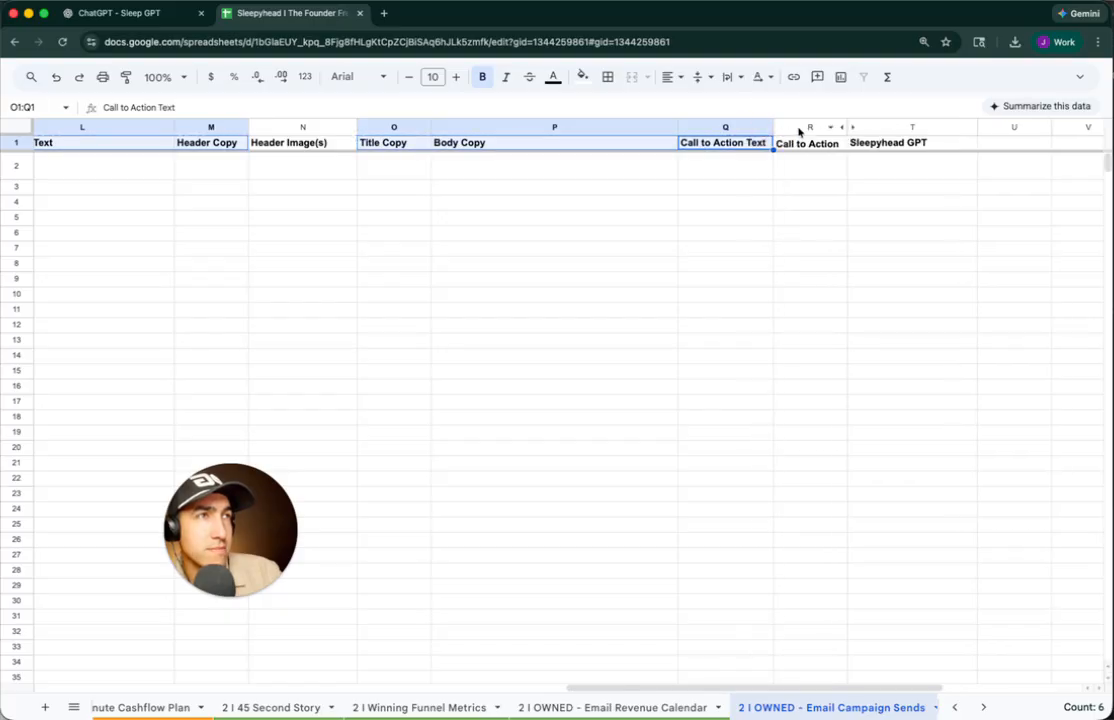
pyautogui.moveTo(847, 127); pyautogui.dragTo(889, 126)
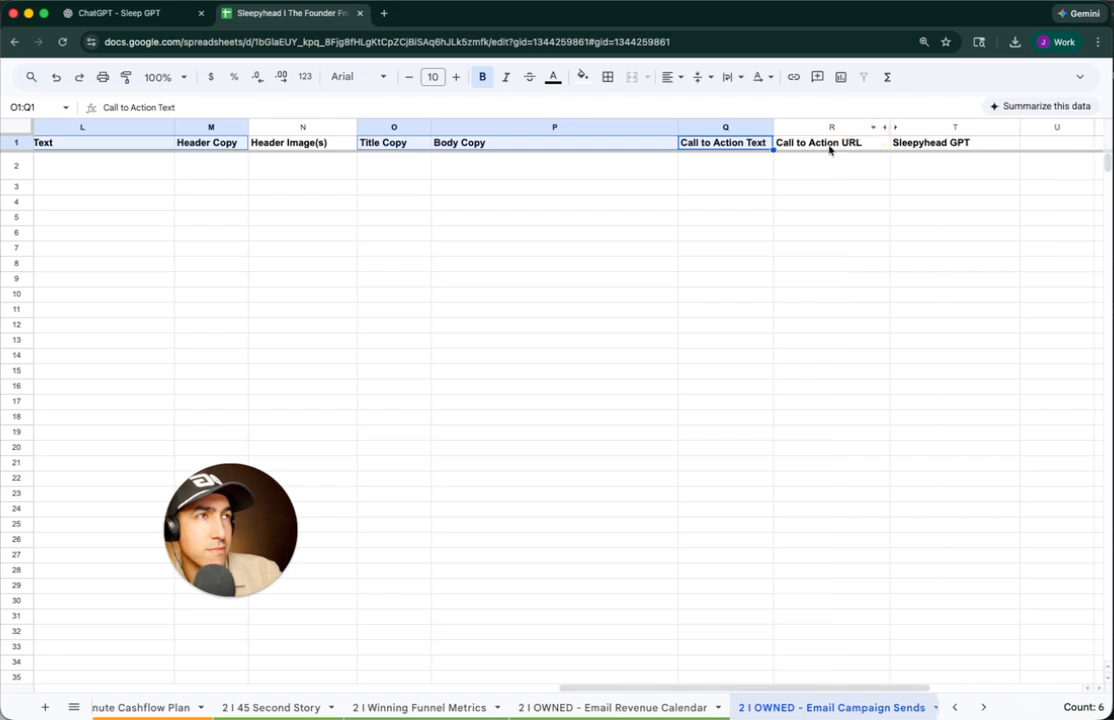
pyautogui.click(140, 13)
pyautogui.press('cmd+v')
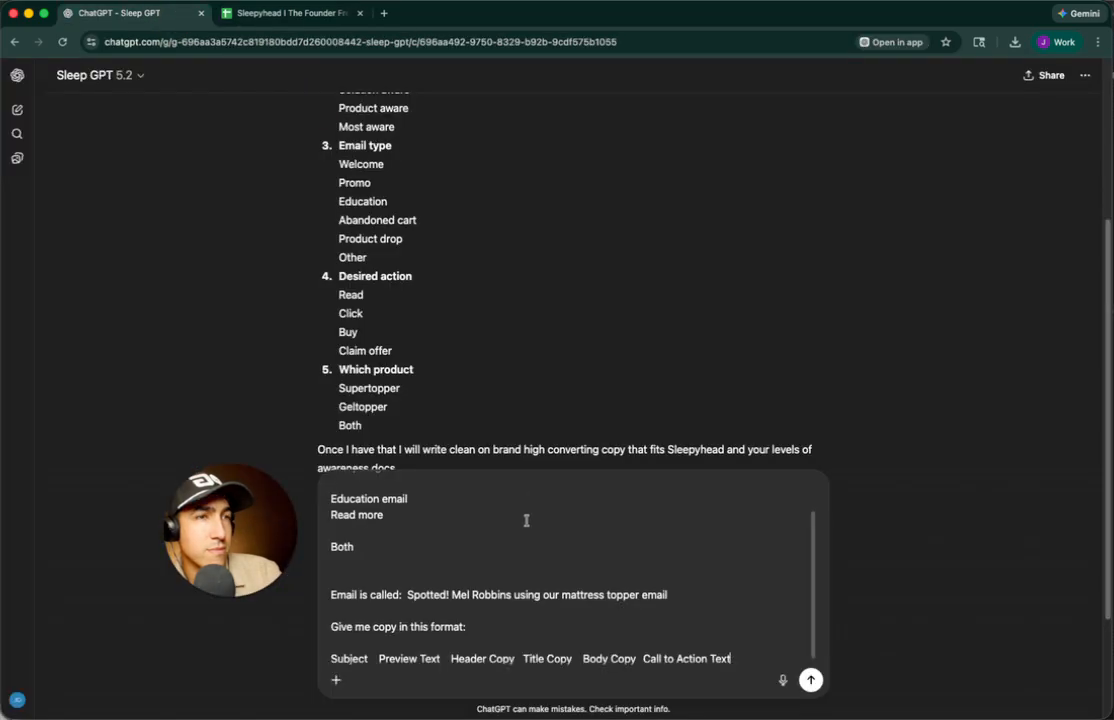
# Send the header-format request and review Sleep GPT's returned Body Copy
pyautogui.press('Return')
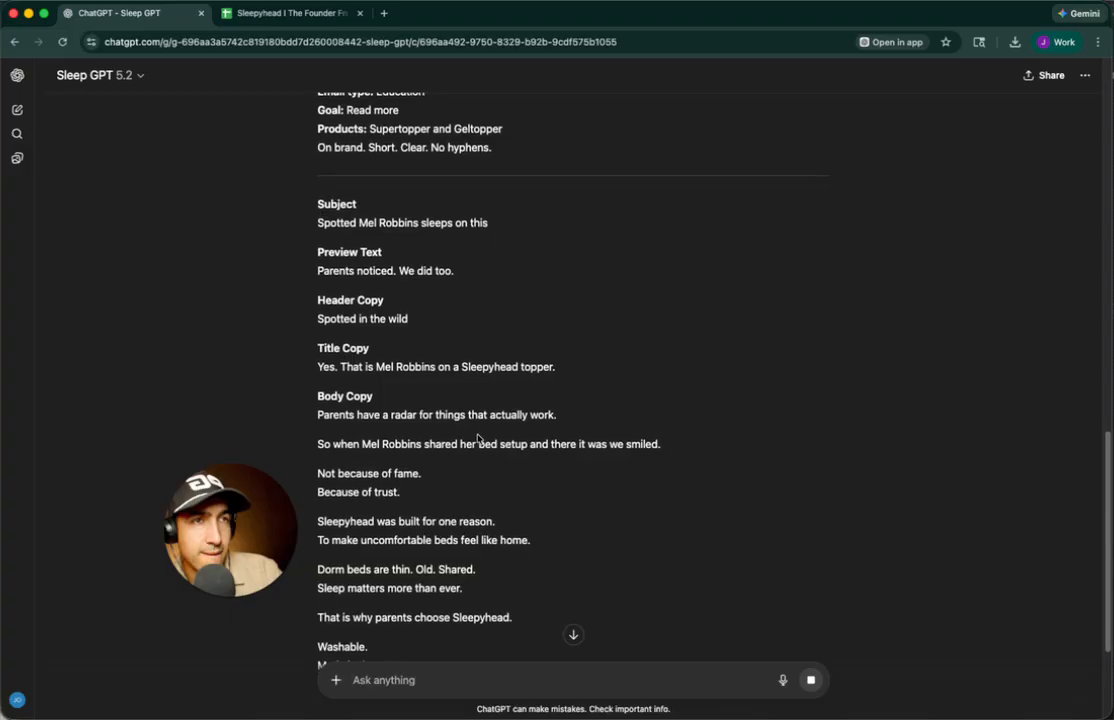
pyautogui.scroll(-1, 477, 438)
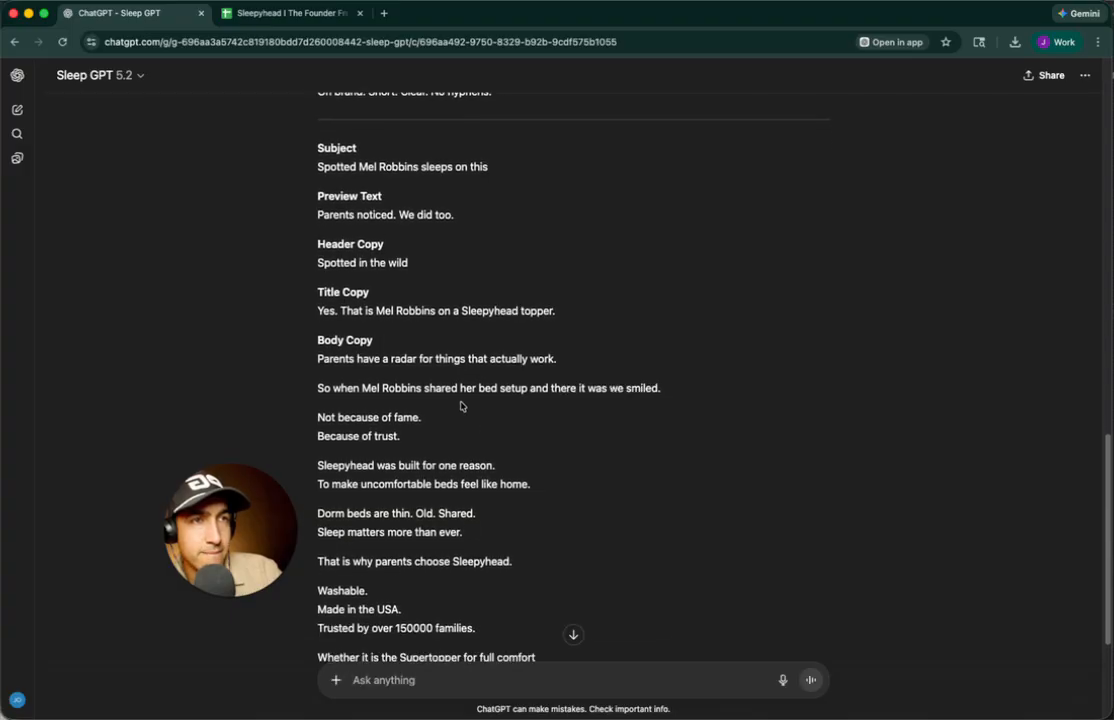
pyautogui.moveTo(323, 358); pyautogui.dragTo(562, 532)
pyautogui.scroll(-3, 565, 540)
pyautogui.scroll(-5, 565, 540)
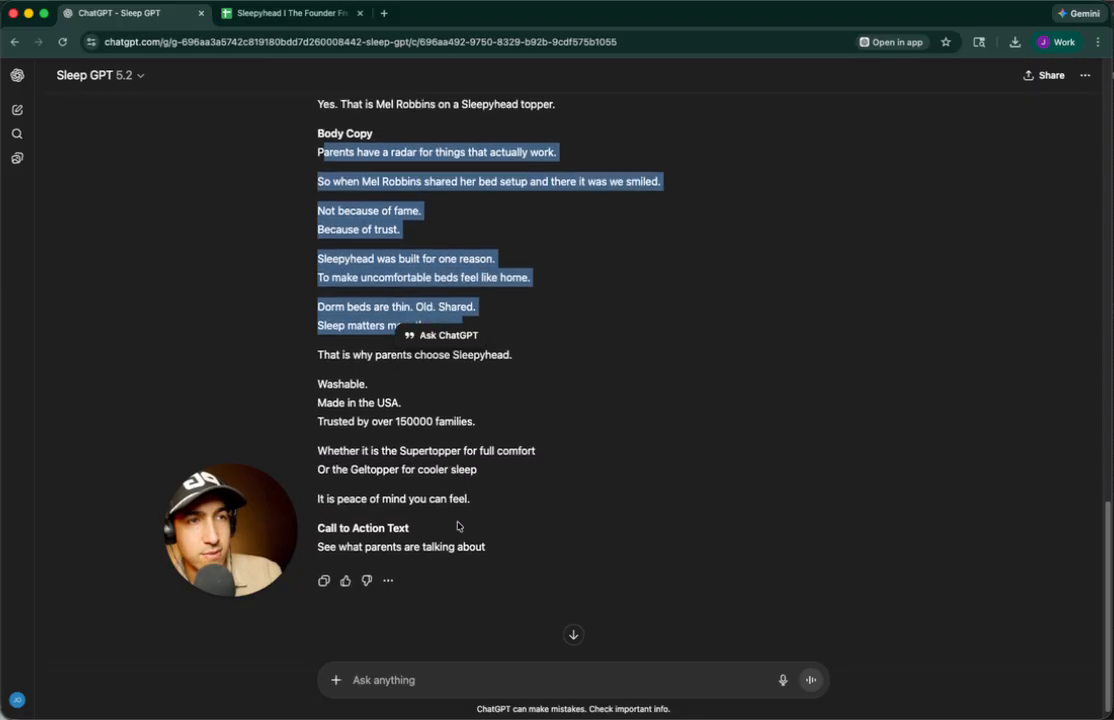
pyautogui.click(496, 515)
pyautogui.moveTo(475, 486); pyautogui.dragTo(322, 289)
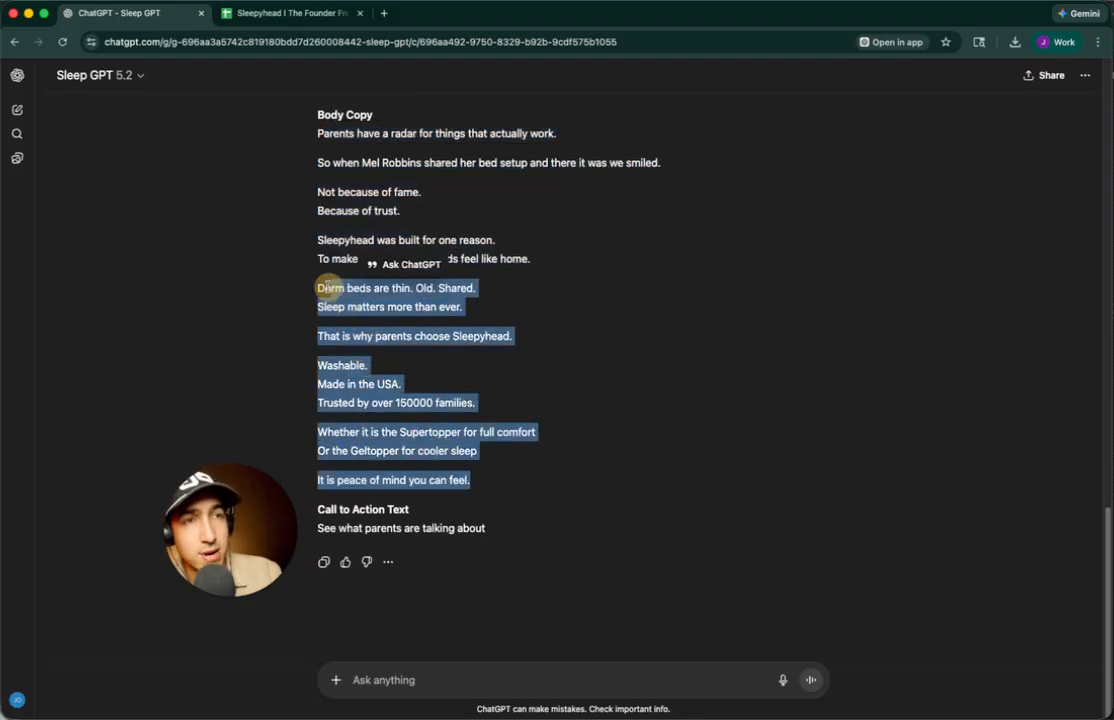
pyautogui.click(428, 678)
# Ask Sleep GPT to 'give to me on a grid from left to right so i can copy and paste'
pyautogui.write('giv em')
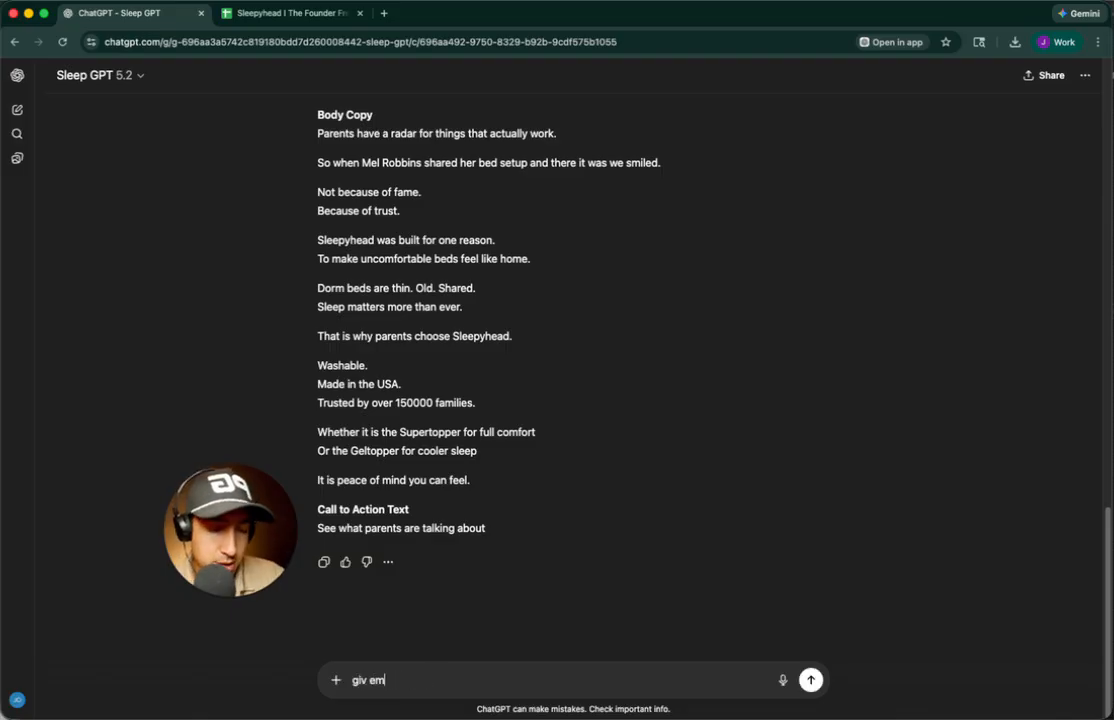
pyautogui.write('t o')
pyautogui.press('BackSpace')
pyautogui.press('BackSpace')
pyautogui.press('BackSpace')
pyautogui.press('BackSpace')
pyautogui.press('BackSpace')
pyautogui.press('BackSpace')
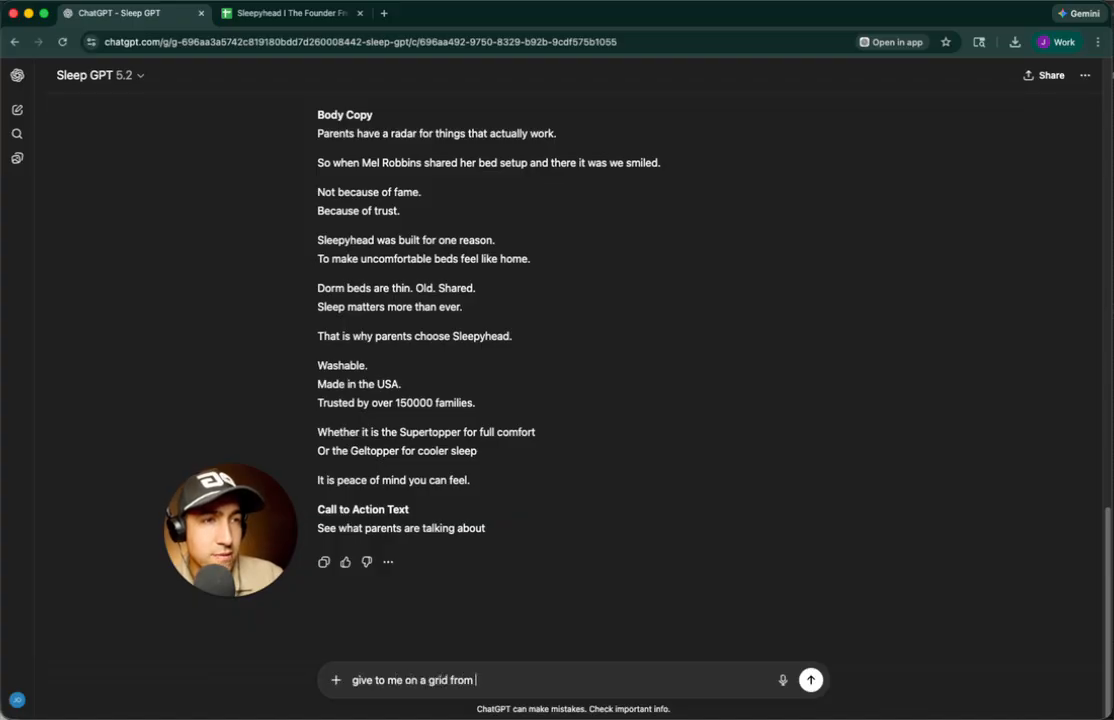
pyautogui.write('ight so ic an c')
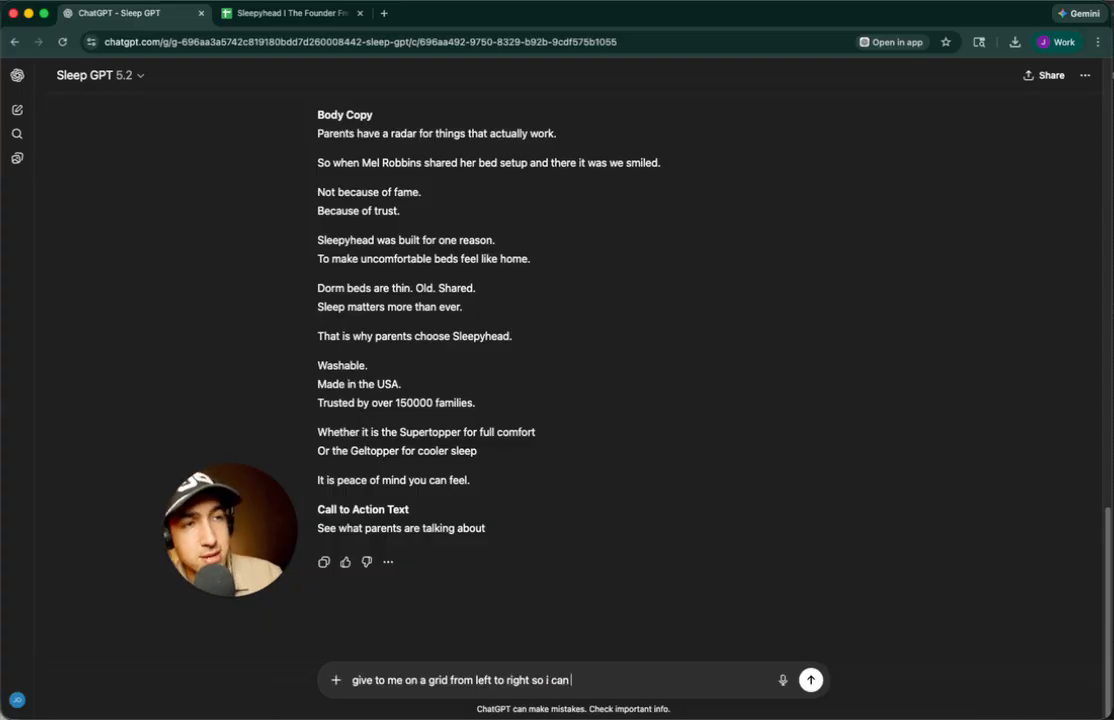
pyautogui.write('and paste')
pyautogui.press('Return')
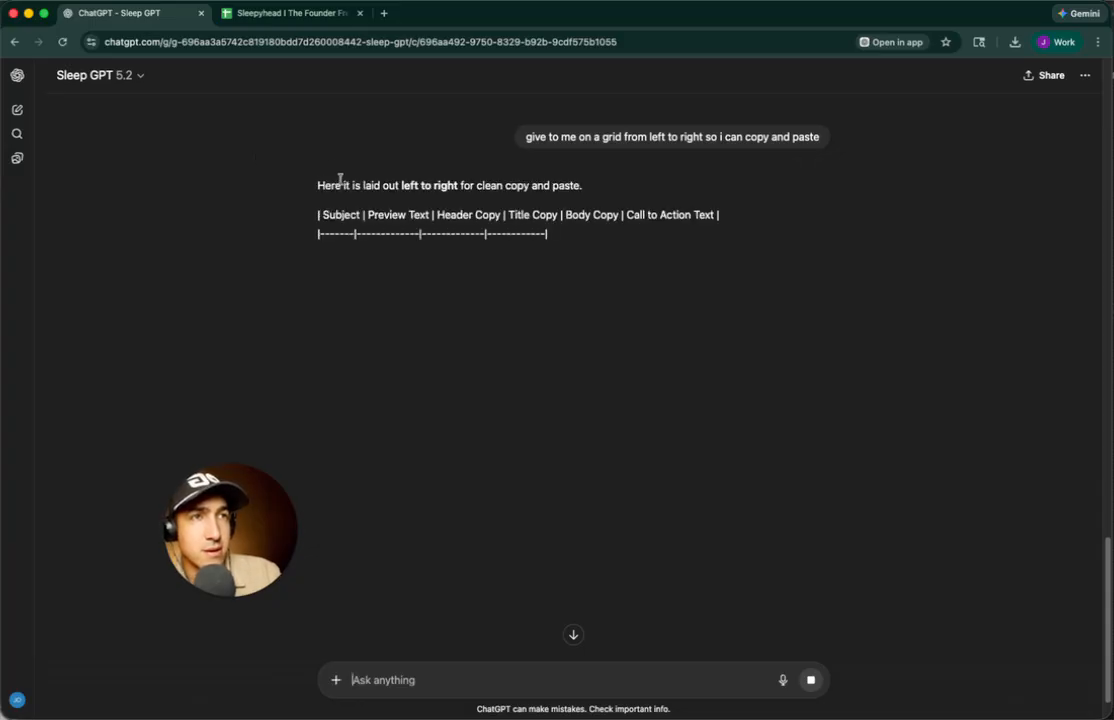
pyautogui.moveTo(314, 231); pyautogui.dragTo(945, 279)
# Copy Sleep GPT's email copy table, Subject through Body Copy
pyautogui.click(424, 226)
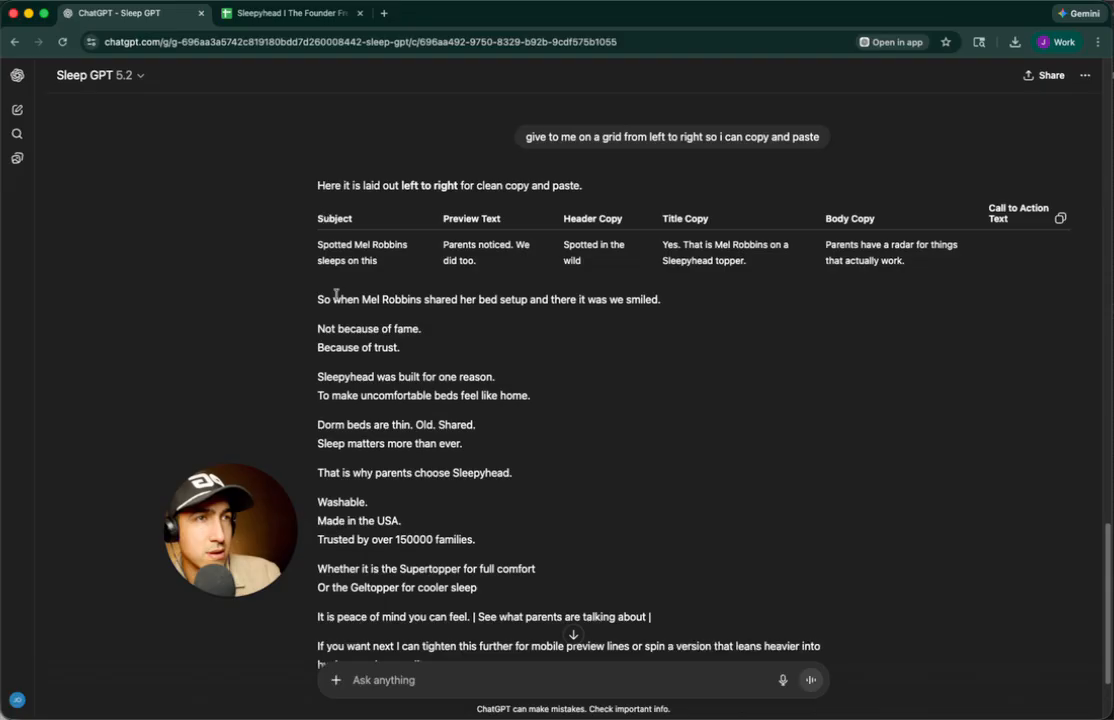
pyautogui.moveTo(323, 246); pyautogui.dragTo(756, 266)
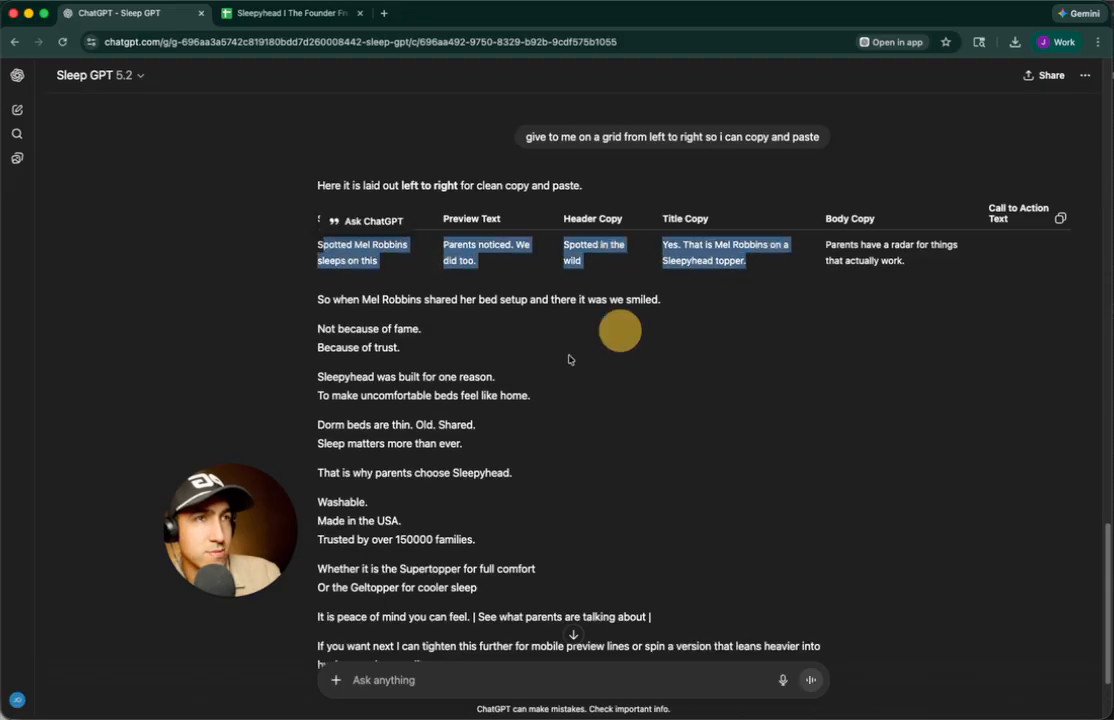
pyautogui.scroll(5, 566, 371)
pyautogui.scroll(-3, 502, 415)
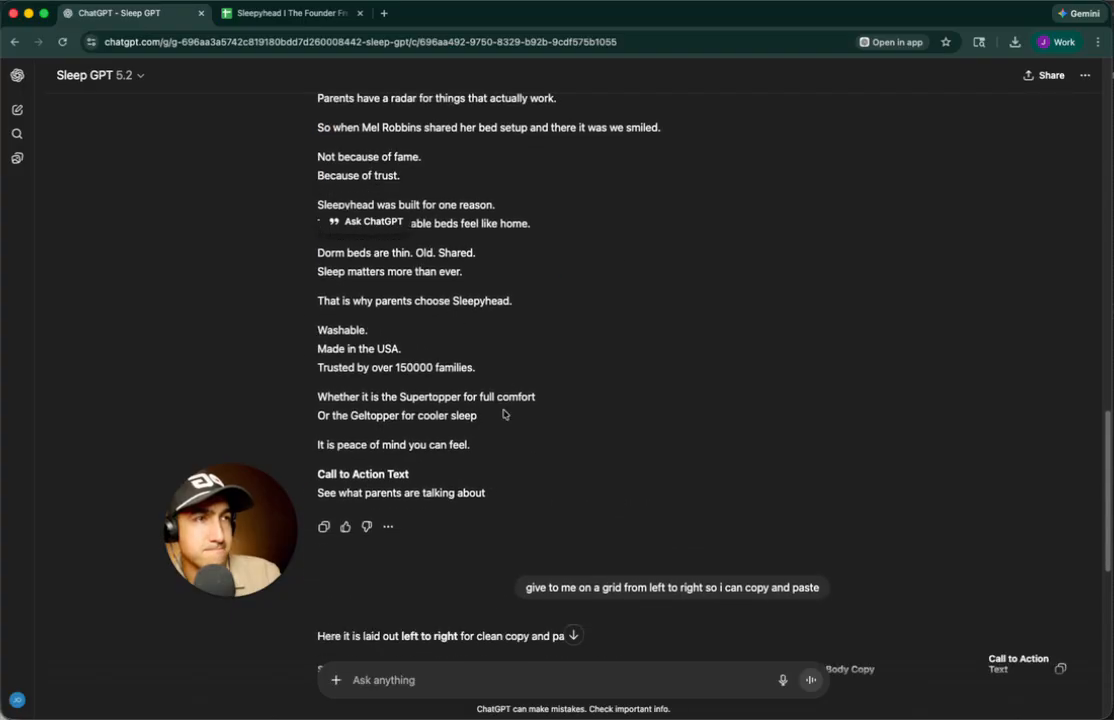
pyautogui.moveTo(385, 395); pyautogui.dragTo(921, 424)
pyautogui.click(1060, 389)
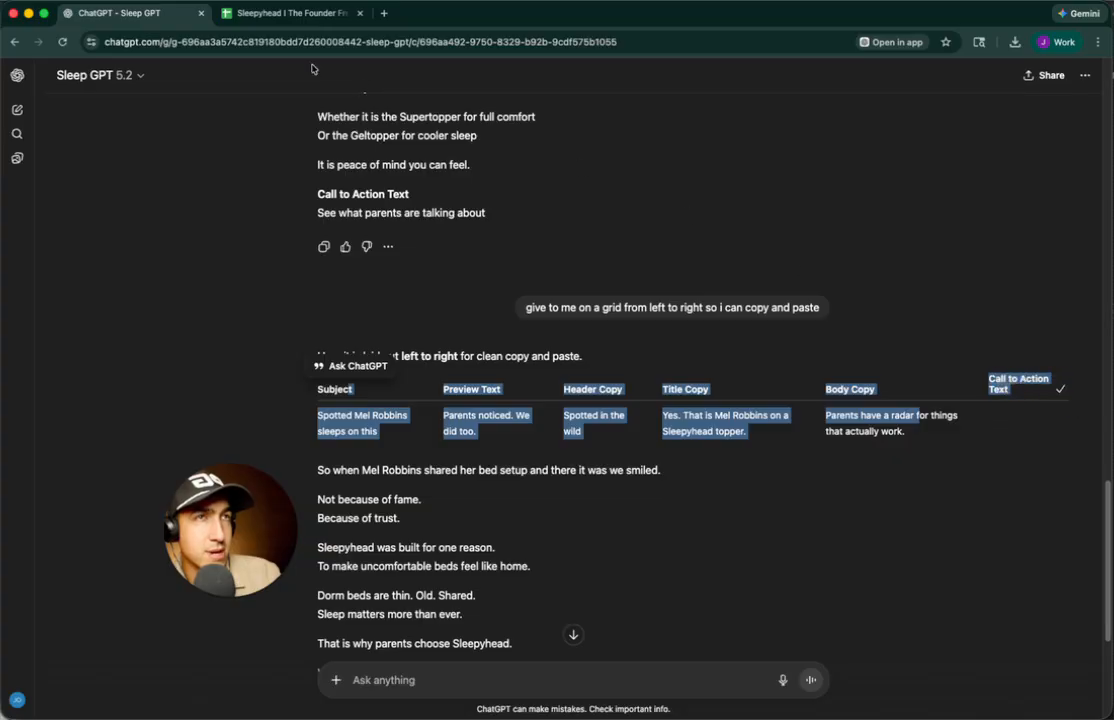
# Paste the table into cell N4 of the Sleepyhead spreadsheet
pyautogui.click(262, 14)
pyautogui.click(340, 210)
pyautogui.press('cmd+v')
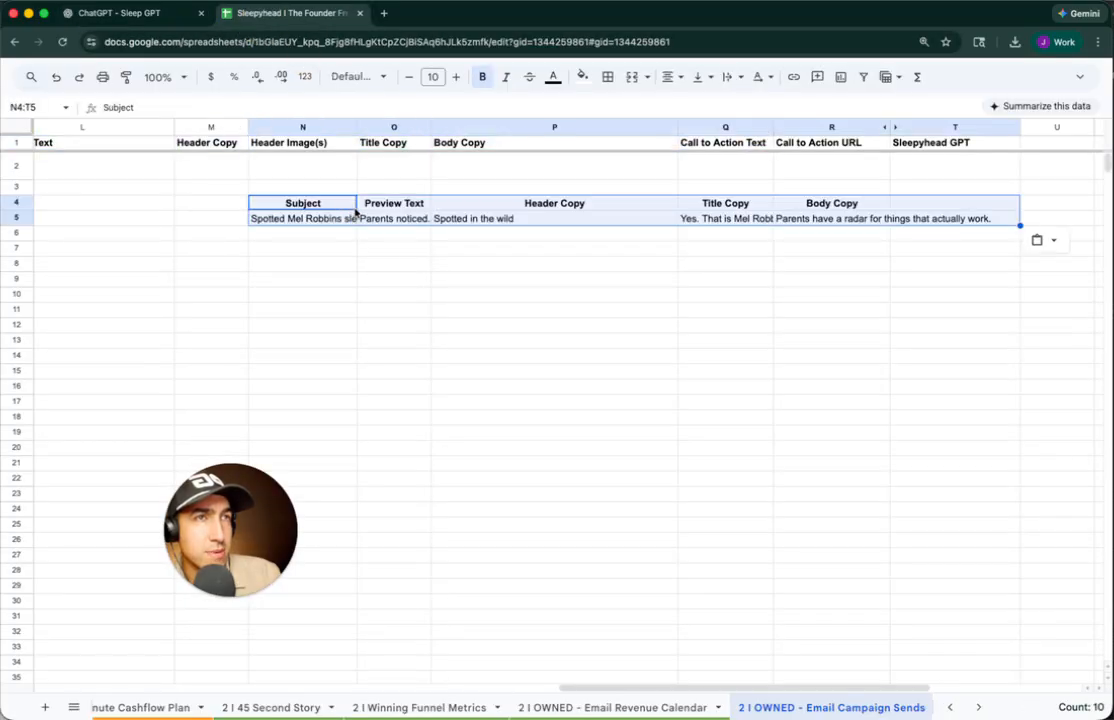
# Undo the misplaced paste and paste the table starting at K2 instead
pyautogui.hscroll(-3, 355, 213)
pyautogui.hscroll(-3, 358, 205)
pyautogui.press('cmd+z')
pyautogui.click(356, 169)
pyautogui.press('cmd+v')
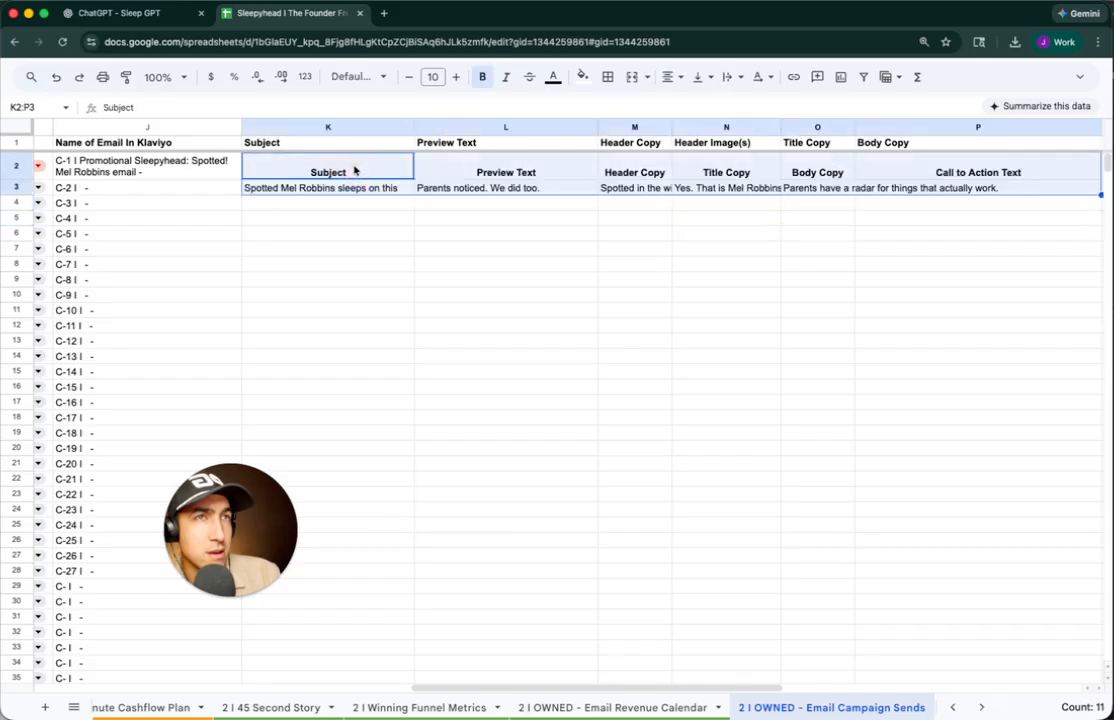
# Shift the Title through Call to Action block one column right into O2:Q3
pyautogui.hscroll(2, 363, 192)
pyautogui.click(789, 188)
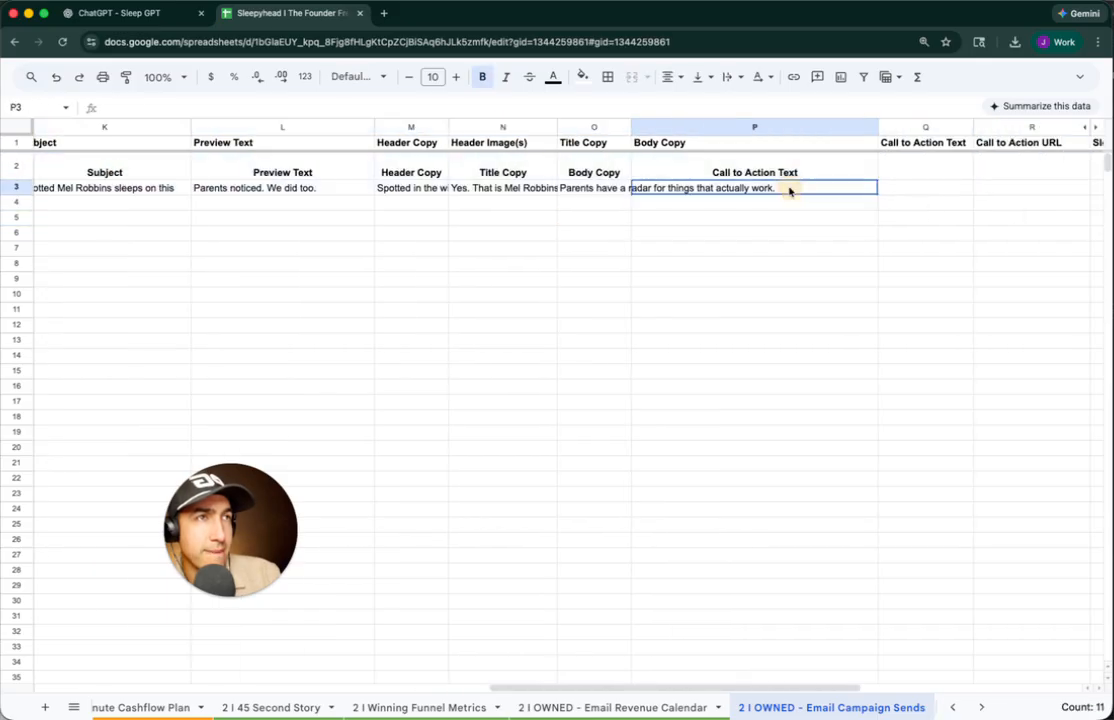
pyautogui.hscroll(-2, 600, 194)
pyautogui.keyDown('shift'); pyautogui.click(231, 187); pyautogui.keyUp('shift')
pyautogui.press('cmd+c')
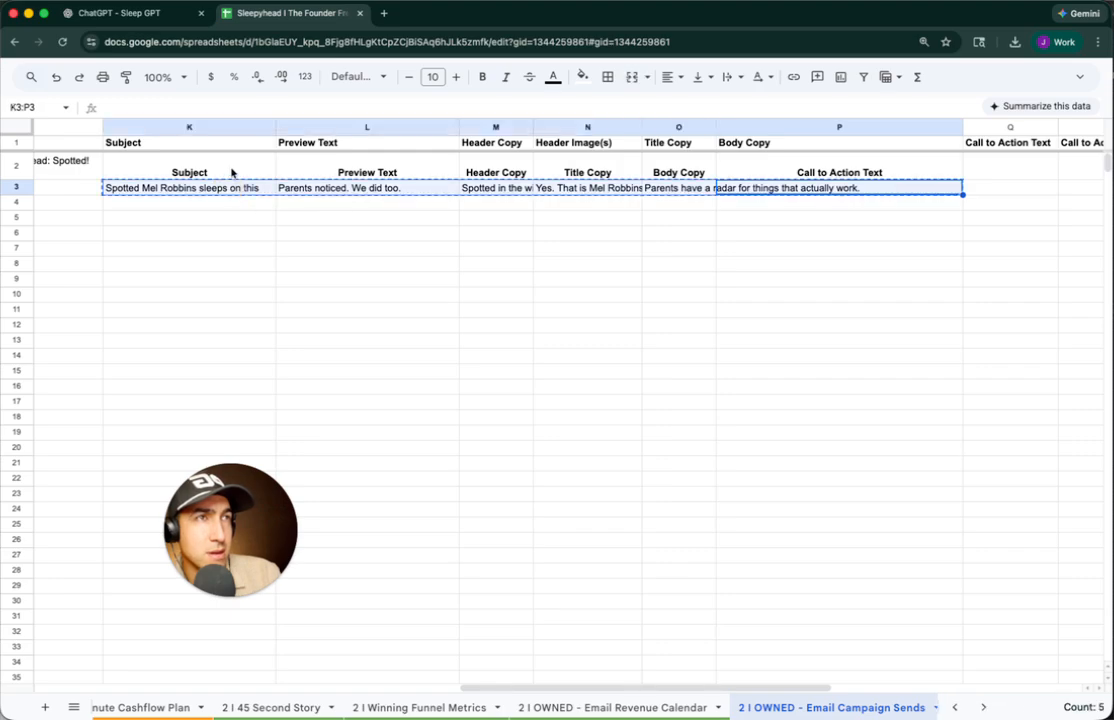
pyautogui.click(495, 172)
pyautogui.click(604, 172)
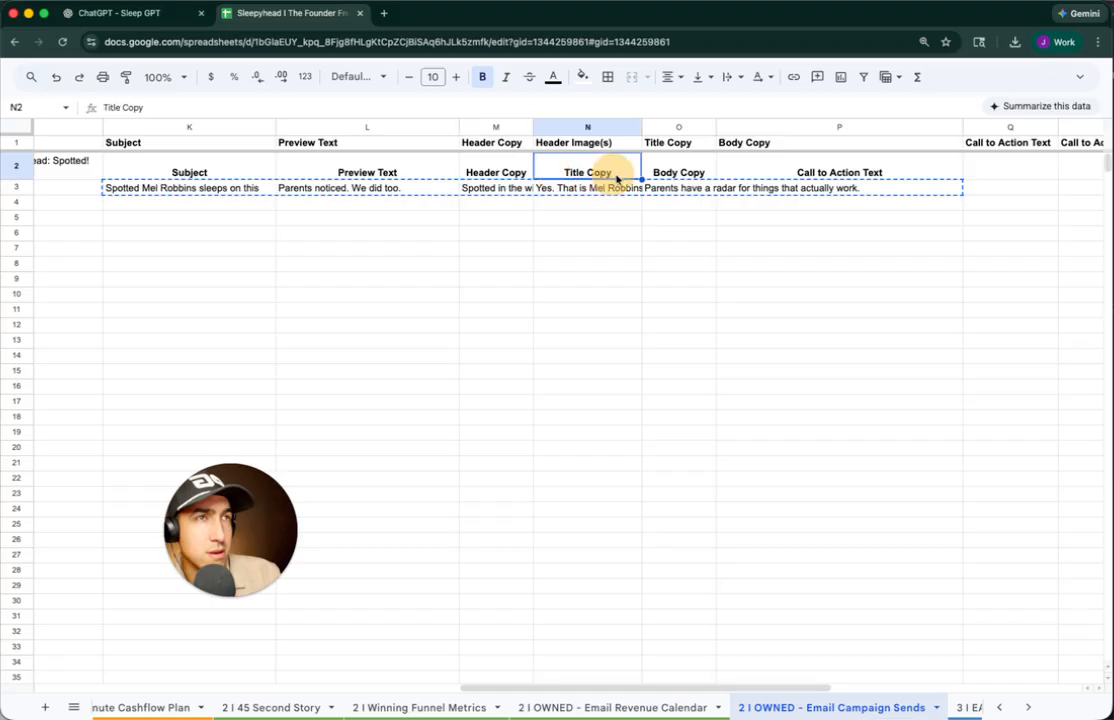
pyautogui.keyDown('shift'); pyautogui.click(745, 188); pyautogui.keyUp('shift')
pyautogui.press('super+x')
pyautogui.click(701, 175)
pyautogui.press('super+v')
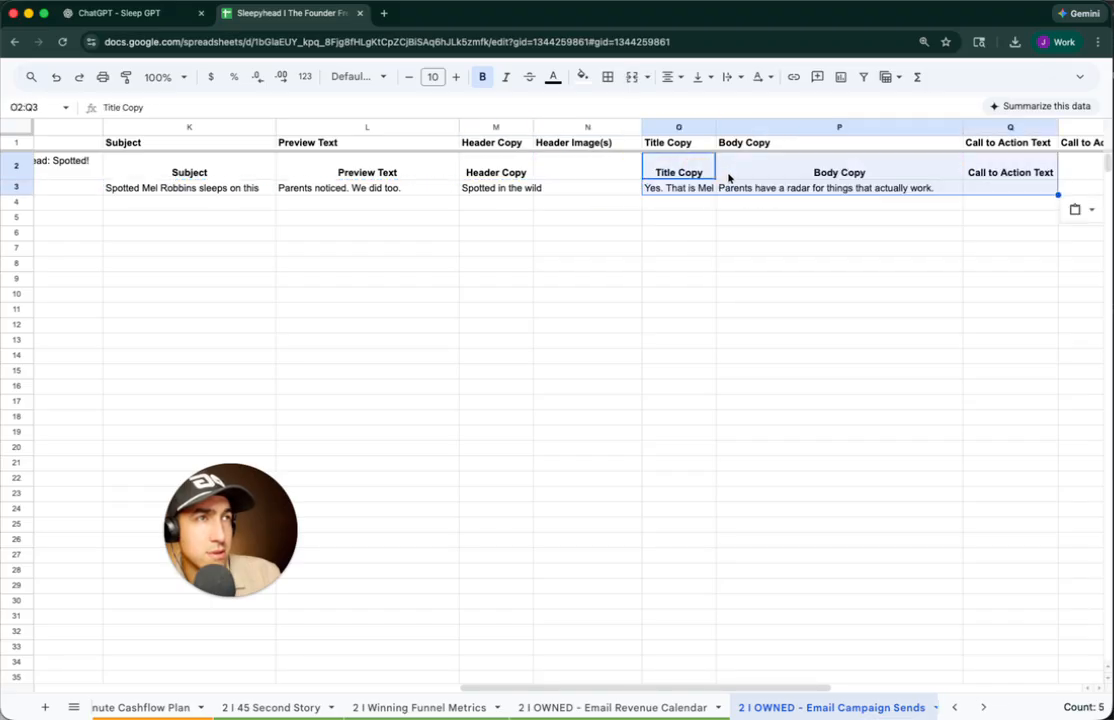
# Copy the email copy row K3:Q3 over the row 2 labels at K2
pyautogui.click(976, 190)
pyautogui.keyDown('shift'); pyautogui.click(208, 188); pyautogui.keyUp('shift')
pyautogui.press('super+c')
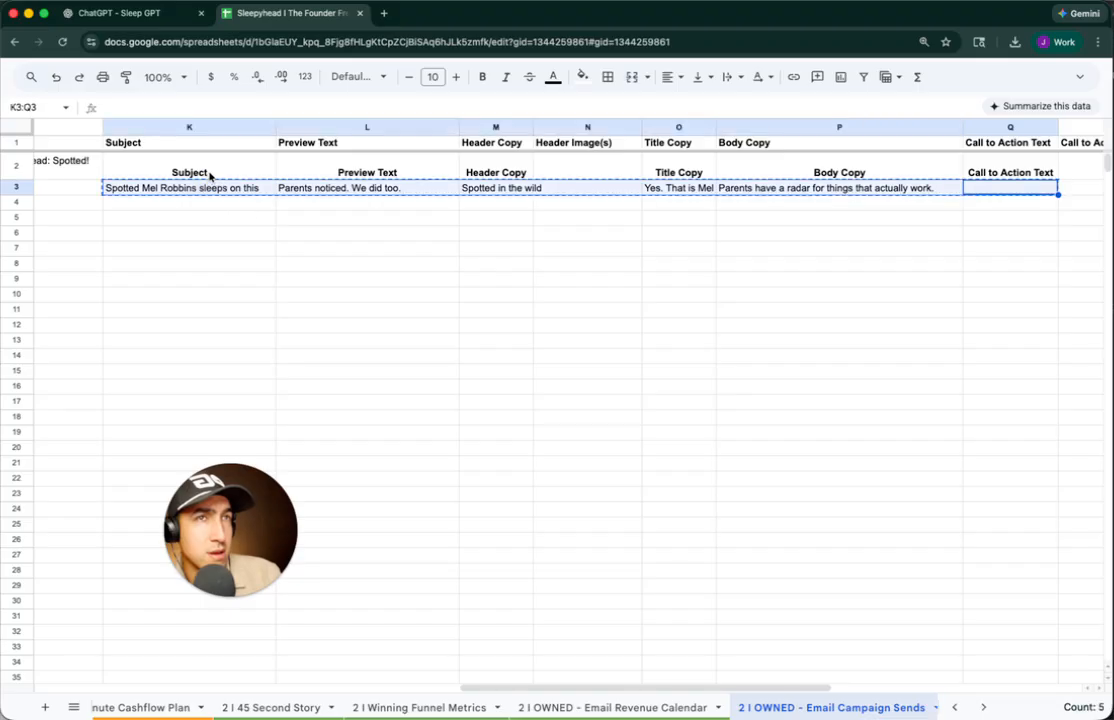
pyautogui.click(210, 173)
pyautogui.press('super+v')
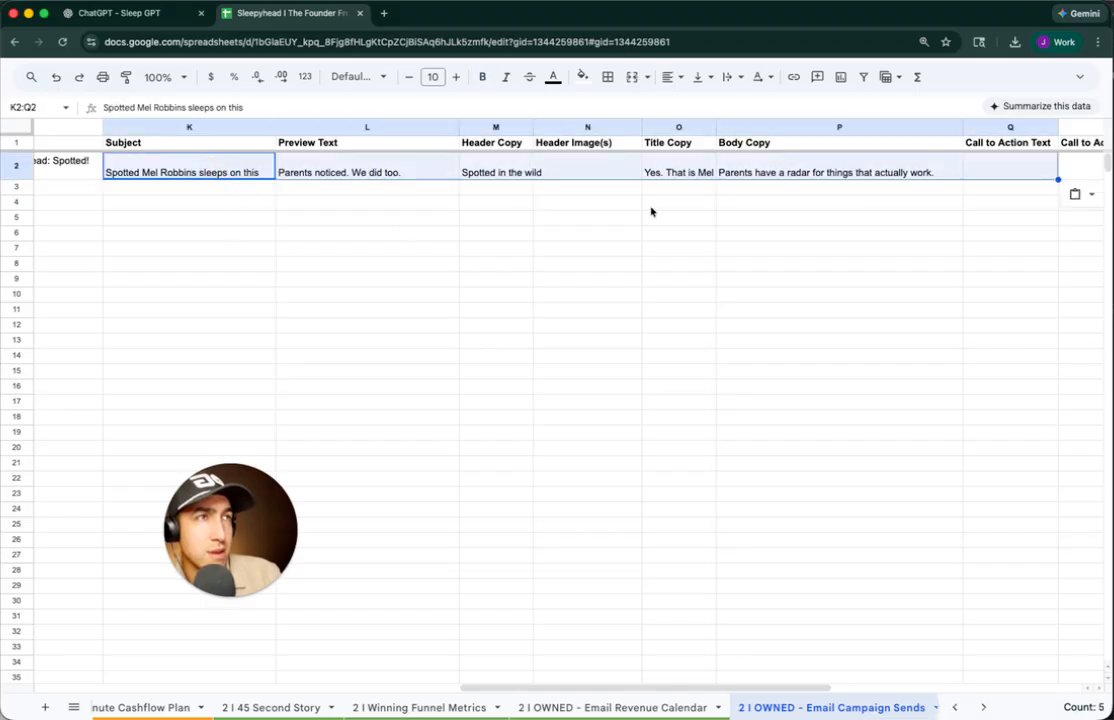
# Centre the whole sheet vertically and wrap text so row 2 expands
pyautogui.press('super+a')
pyautogui.click(700, 77)
pyautogui.click(725, 104)
pyautogui.click(738, 77)
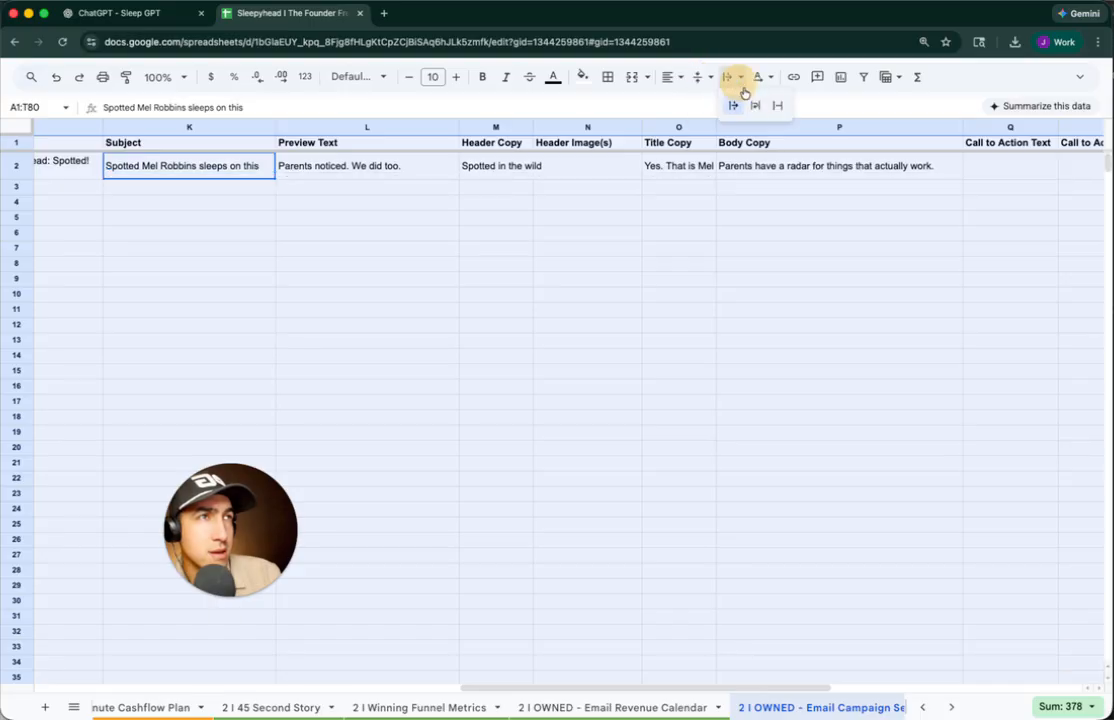
pyautogui.click(754, 104)
pyautogui.click(704, 194)
pyautogui.click(801, 194)
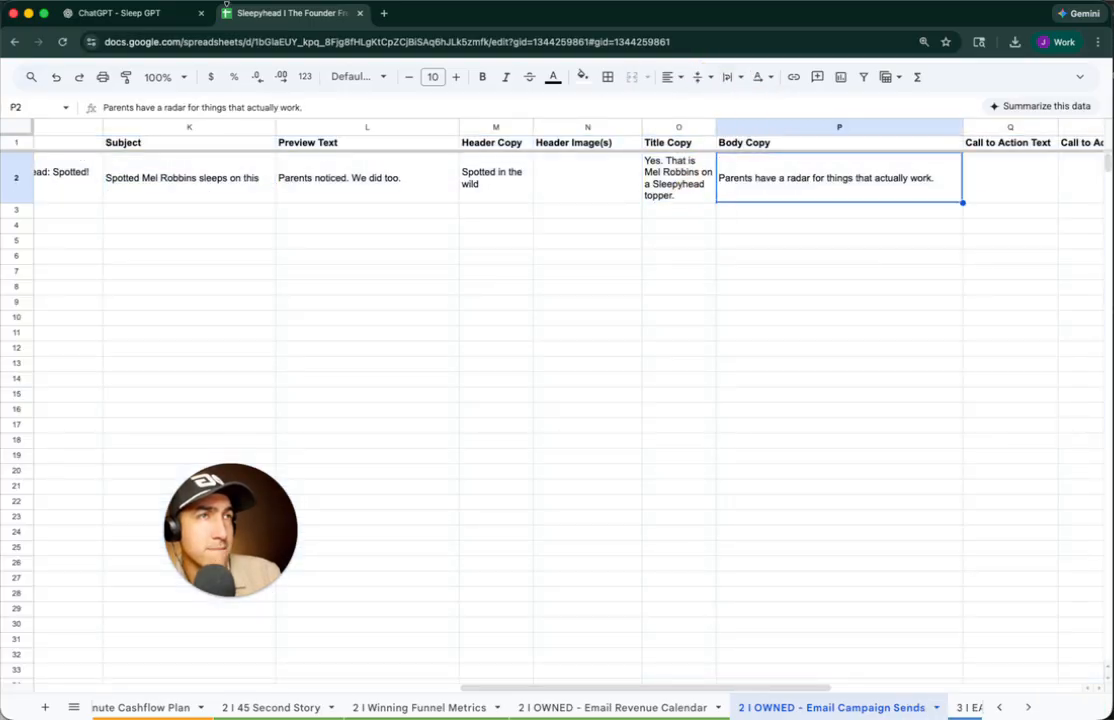
# Paste the remaining body copy into Body Copy cell P2 and fix the broken word
pyautogui.click(168, 12)
pyautogui.click(398, 480)
pyautogui.moveTo(323, 470); pyautogui.dragTo(667, 525)
pyautogui.click(262, 13)
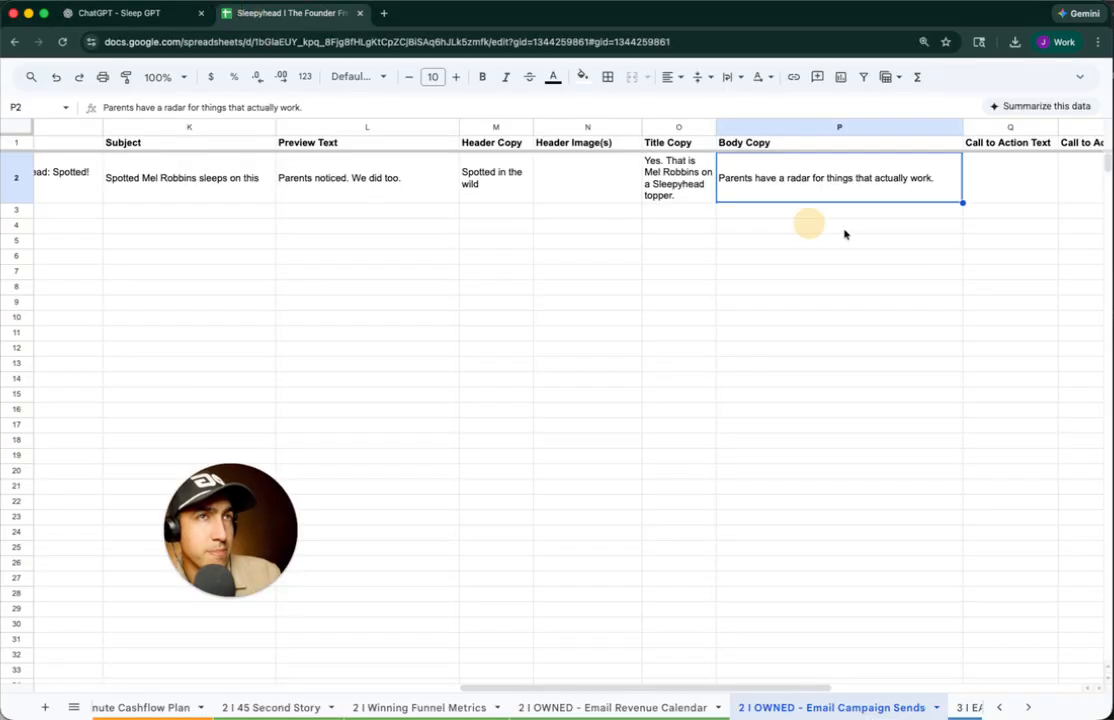
pyautogui.doubleClick(870, 194)
pyautogui.press('super+v')
pyautogui.press('super+a')
pyautogui.press('Up')
pyautogui.press('Down')
pyautogui.press('Down')
pyautogui.write('S')
pyautogui.press('Return')
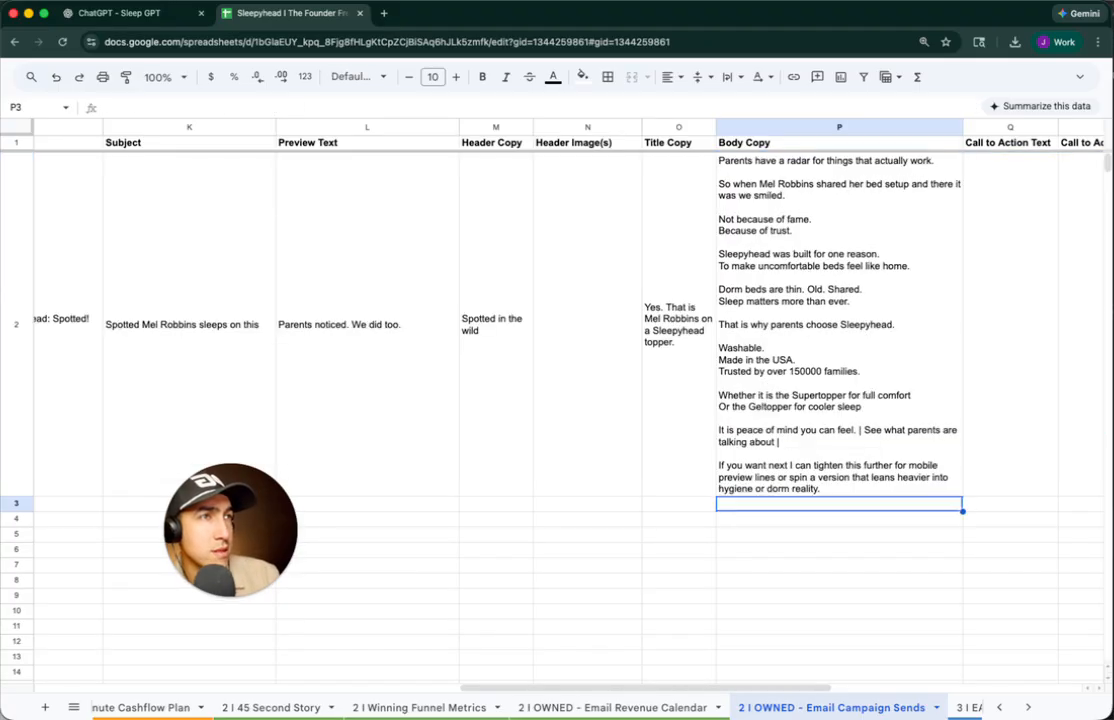
# Widen the Body Copy column and enter 'See More' in Q2 as the call to action
pyautogui.click(1010, 324)
pyautogui.moveTo(962, 127); pyautogui.dragTo(1068, 127)
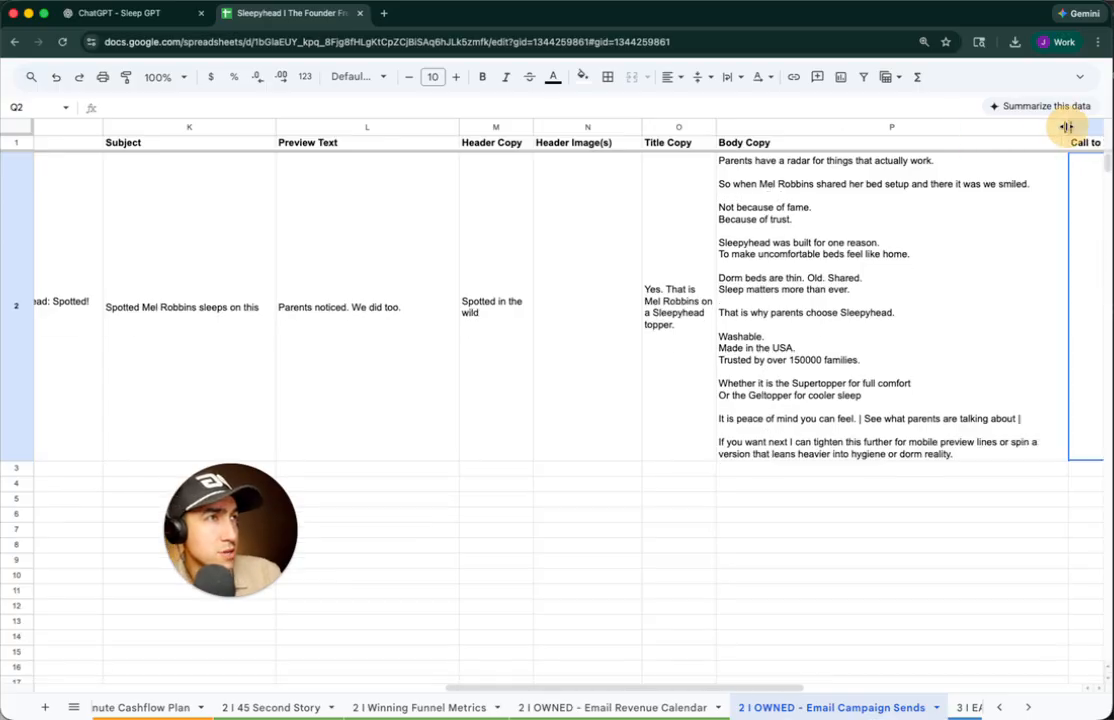
pyautogui.hscroll(2, 995, 229)
pyautogui.moveTo(971, 127); pyautogui.dragTo(984, 127)
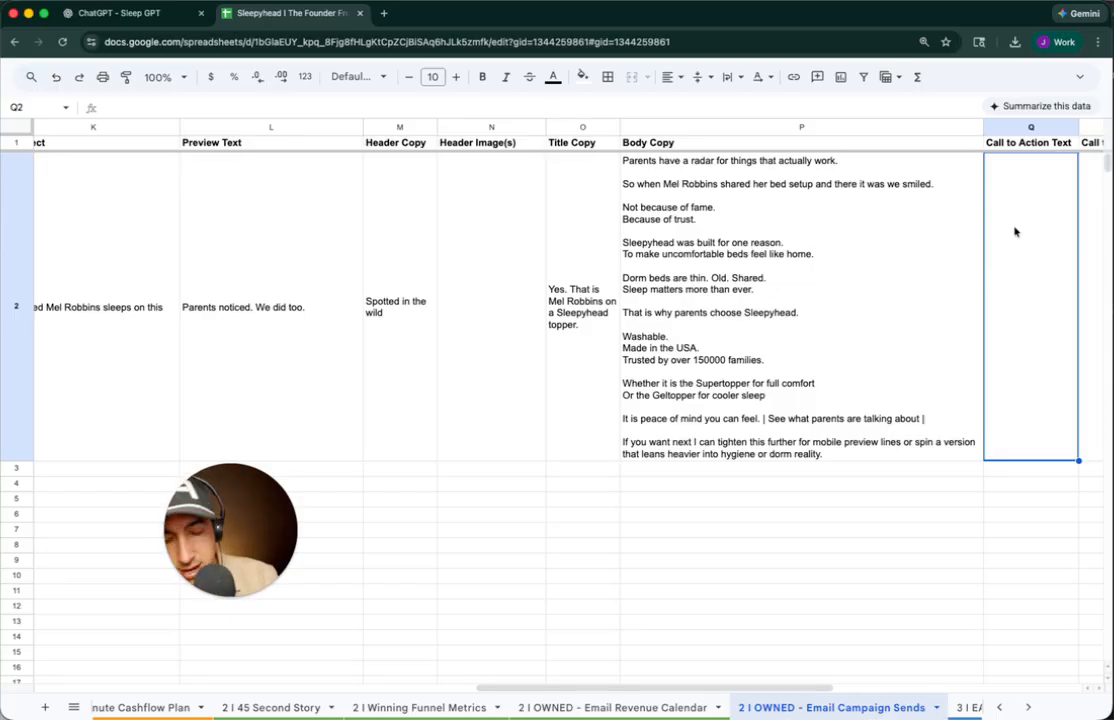
pyautogui.write('Read')
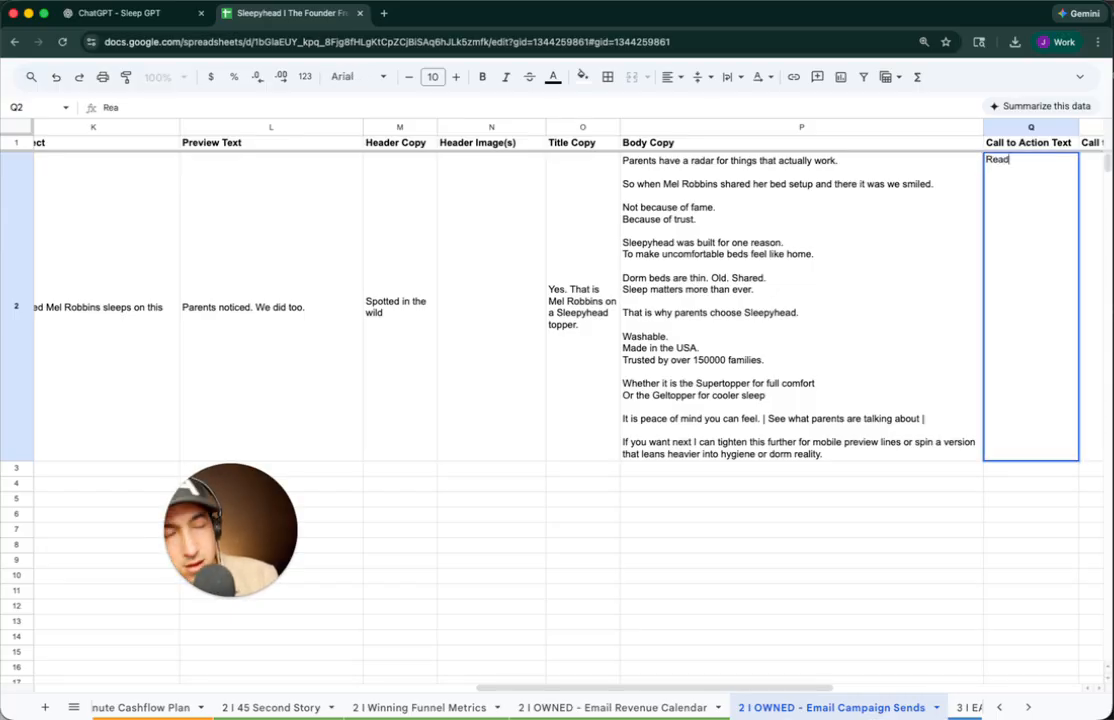
pyautogui.write('See More')
pyautogui.press('Tab')
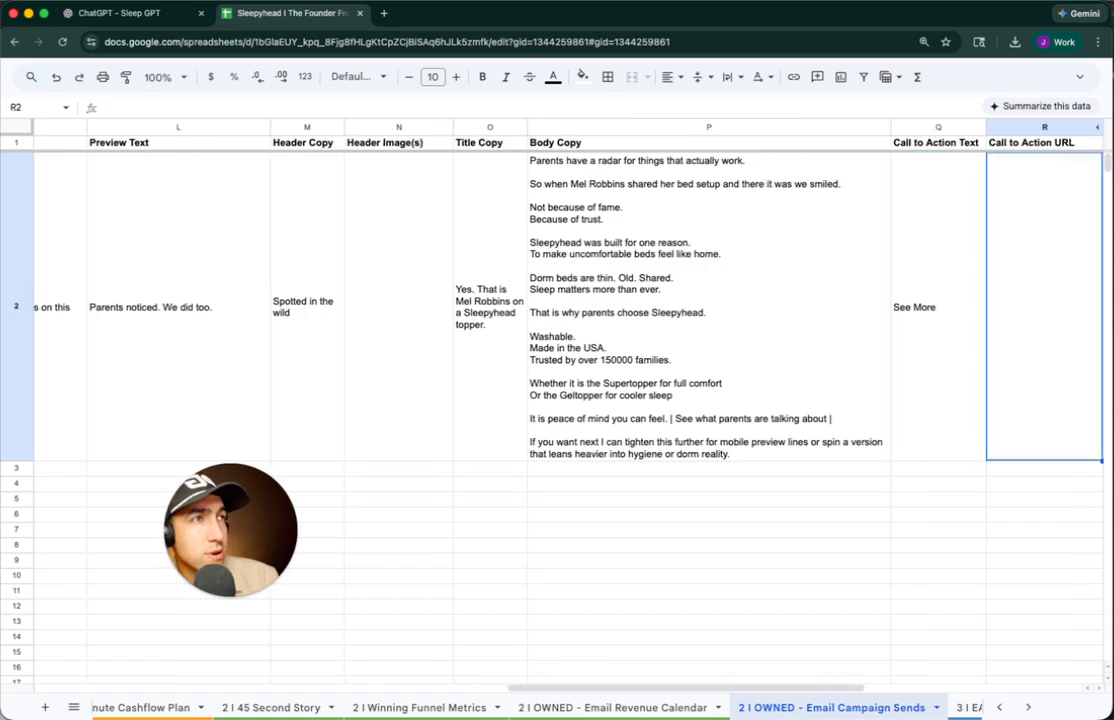
# Draft a follow-up to Sleep GPT, replacing 'give me 2 more version' with 'do…'
pyautogui.click(128, 14)
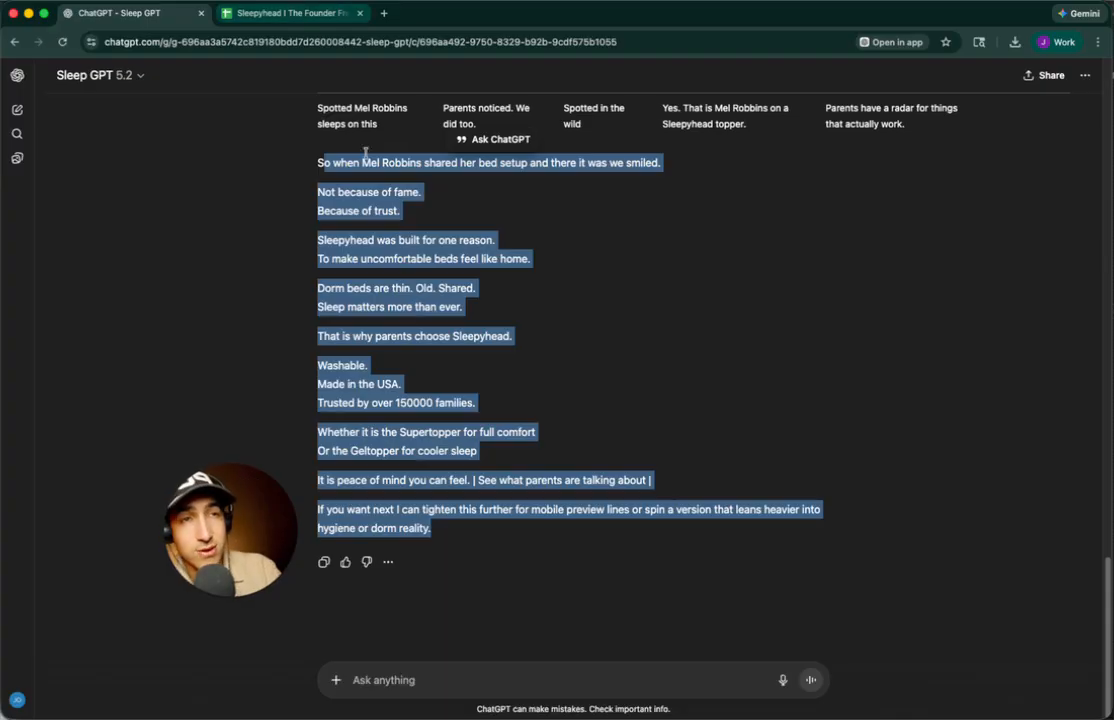
pyautogui.click(444, 670)
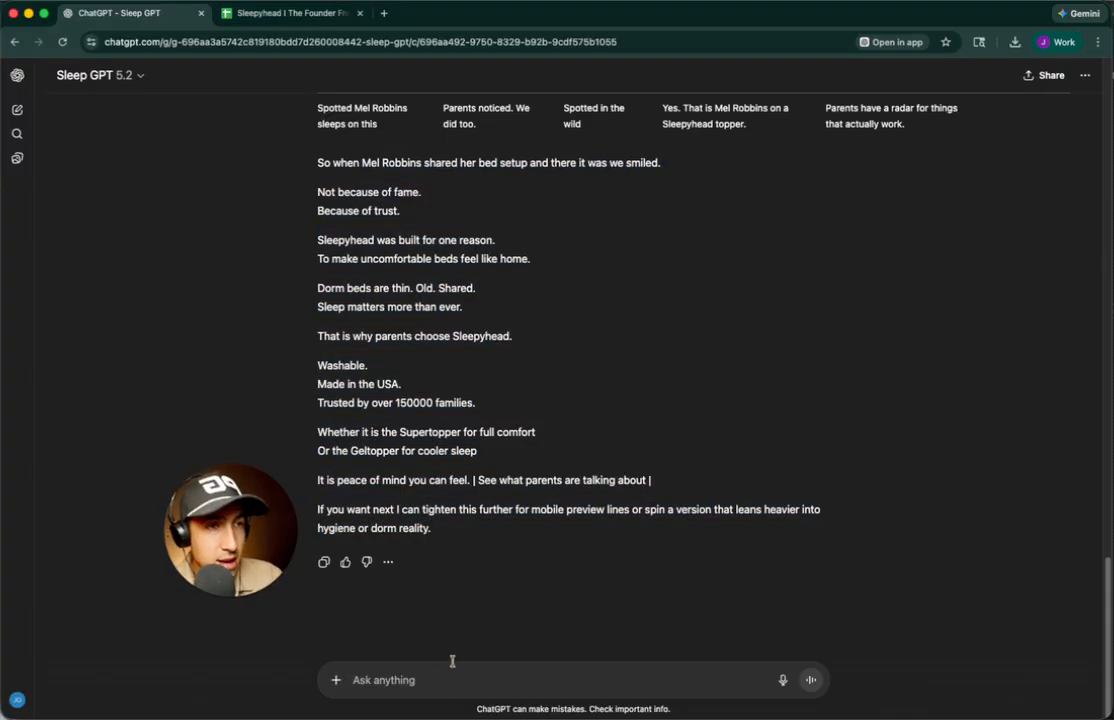
pyautogui.write('give me 2 more version')
pyautogui.press('super+a')
pyautogui.write('do')
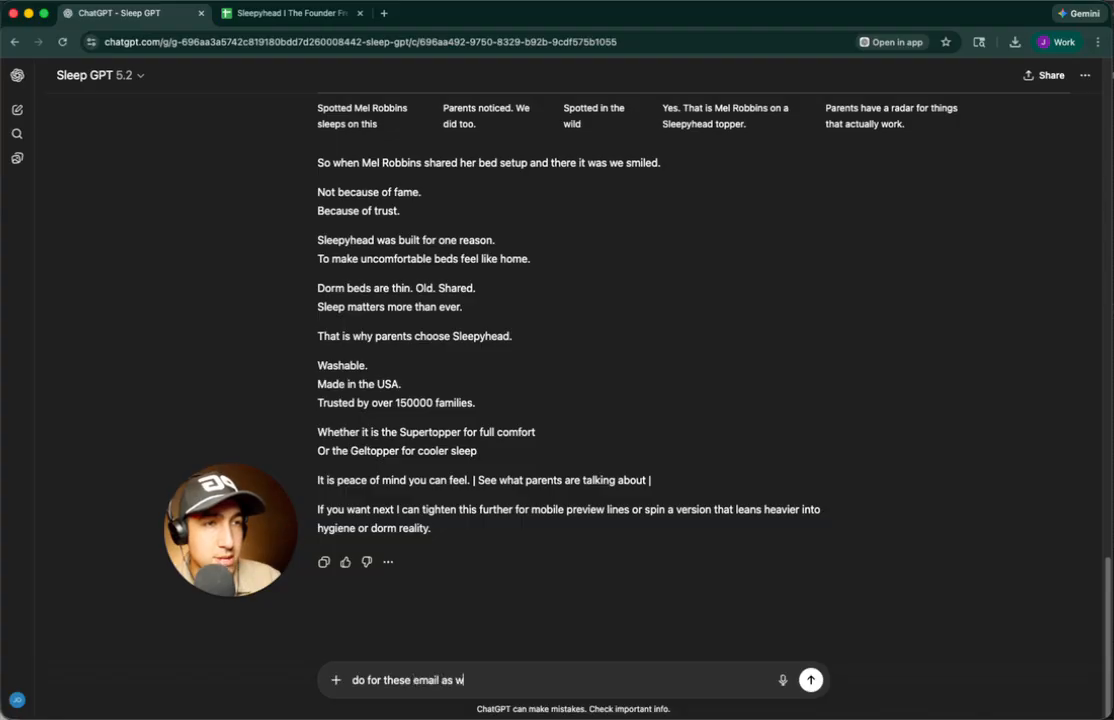
# Copy the January campaigns B21:B35 from the Email Revenue Calendar and send them to Sleep GPT
pyautogui.click(291, 13)
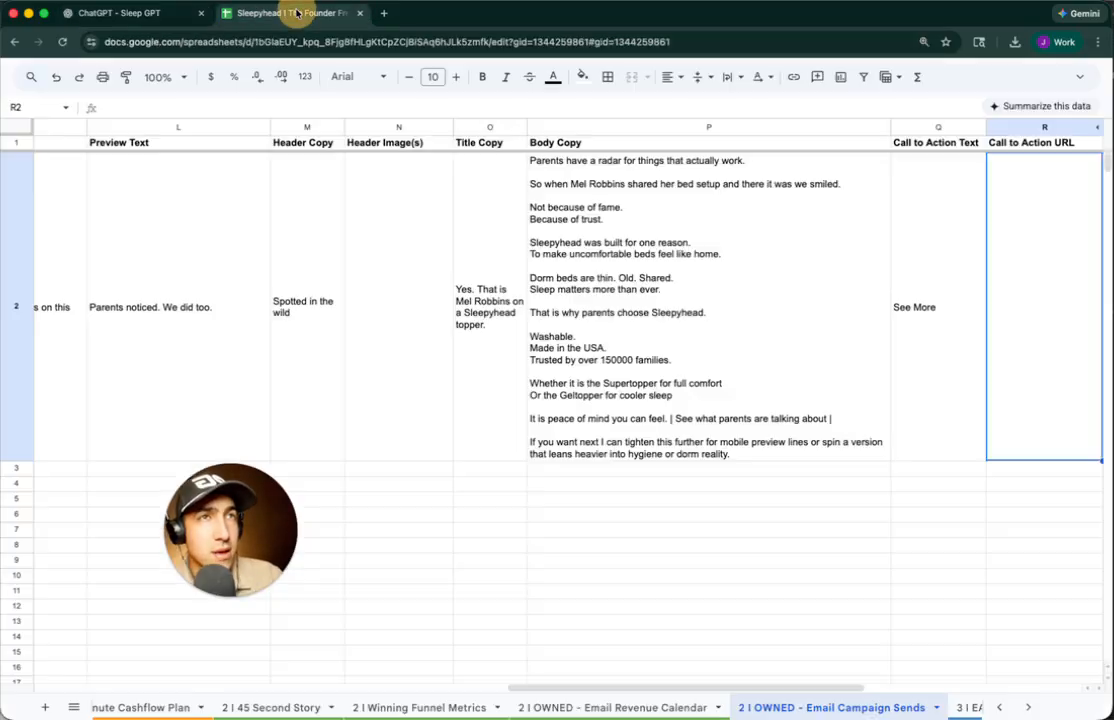
pyautogui.click(593, 708)
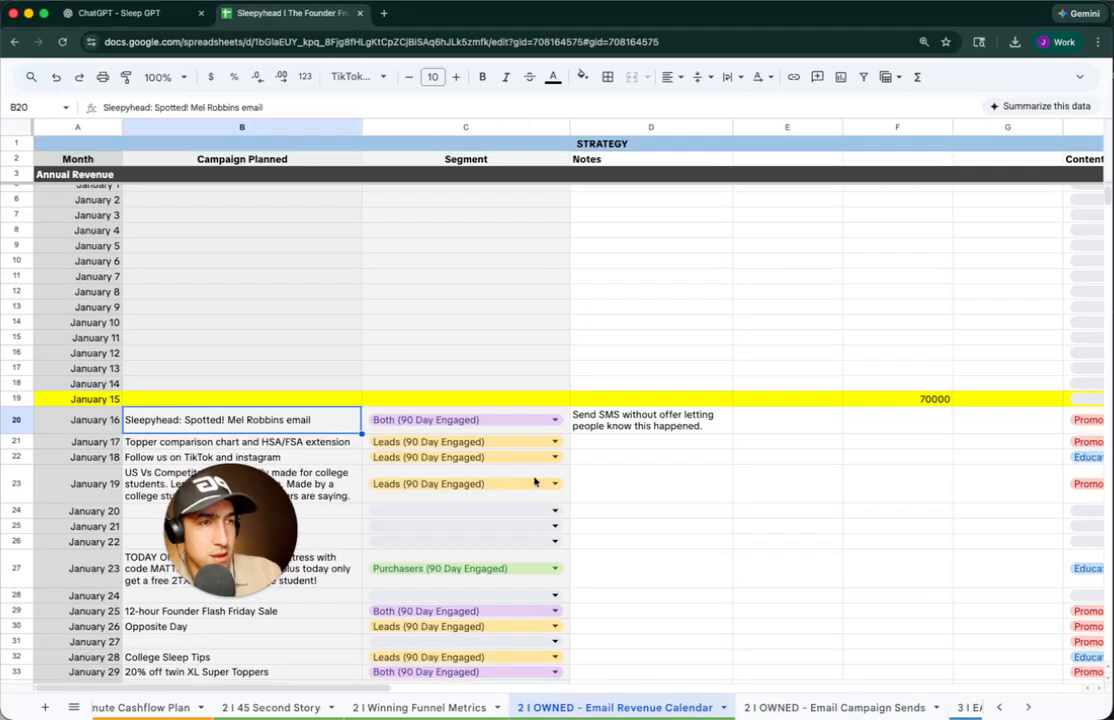
pyautogui.click(300, 446)
pyautogui.scroll(-3, 300, 446)
pyautogui.keyDown('shift'); pyautogui.click(329, 614); pyautogui.keyUp('shift')
pyautogui.press('super+c')
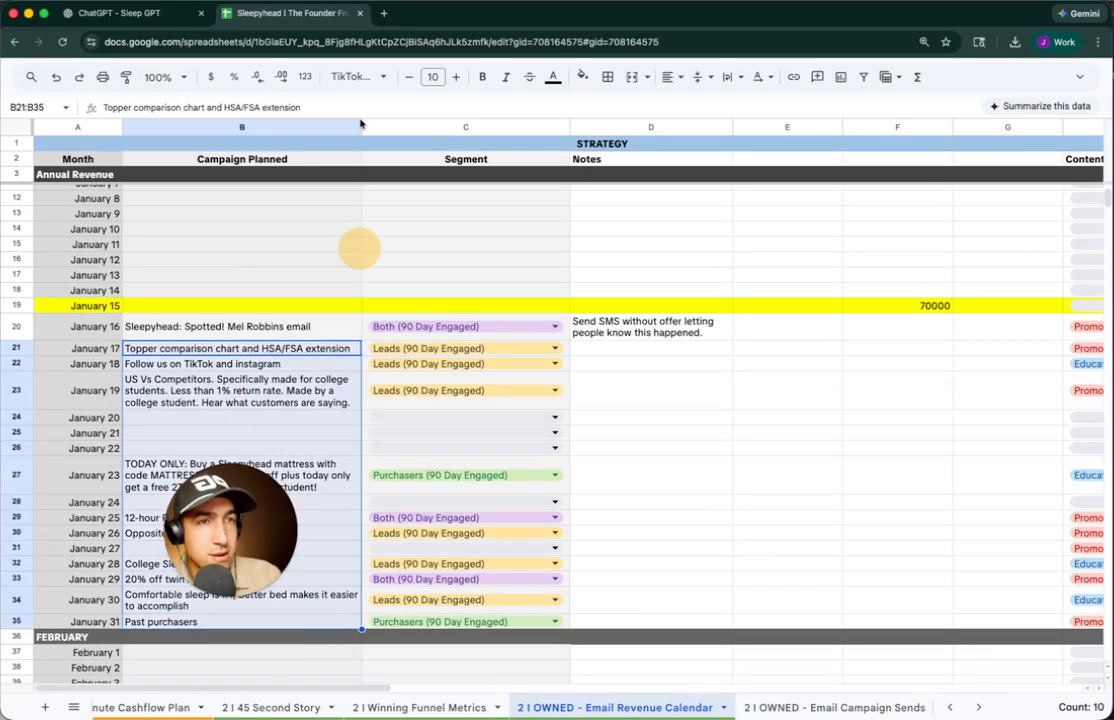
pyautogui.click(155, 13)
pyautogui.click(484, 495)
pyautogui.press('super+v')
pyautogui.press('Return')
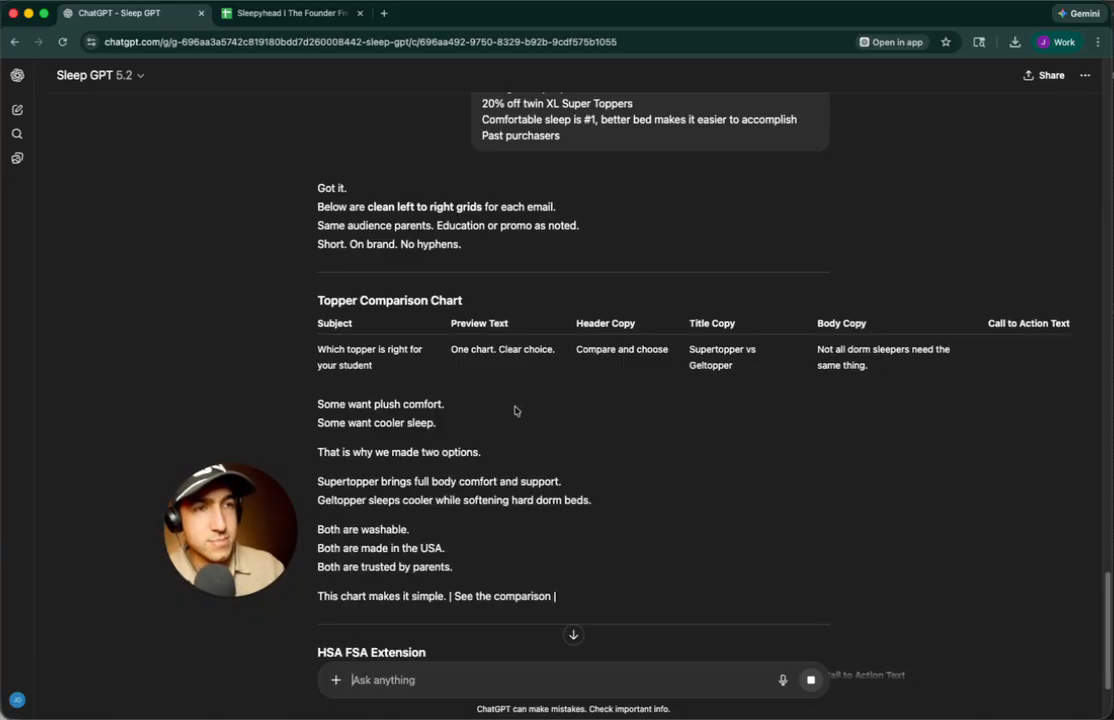
# Review the HSA FSA grid, then ask for one grid with body copy kept in its column
pyautogui.scroll(-4, 515, 410)
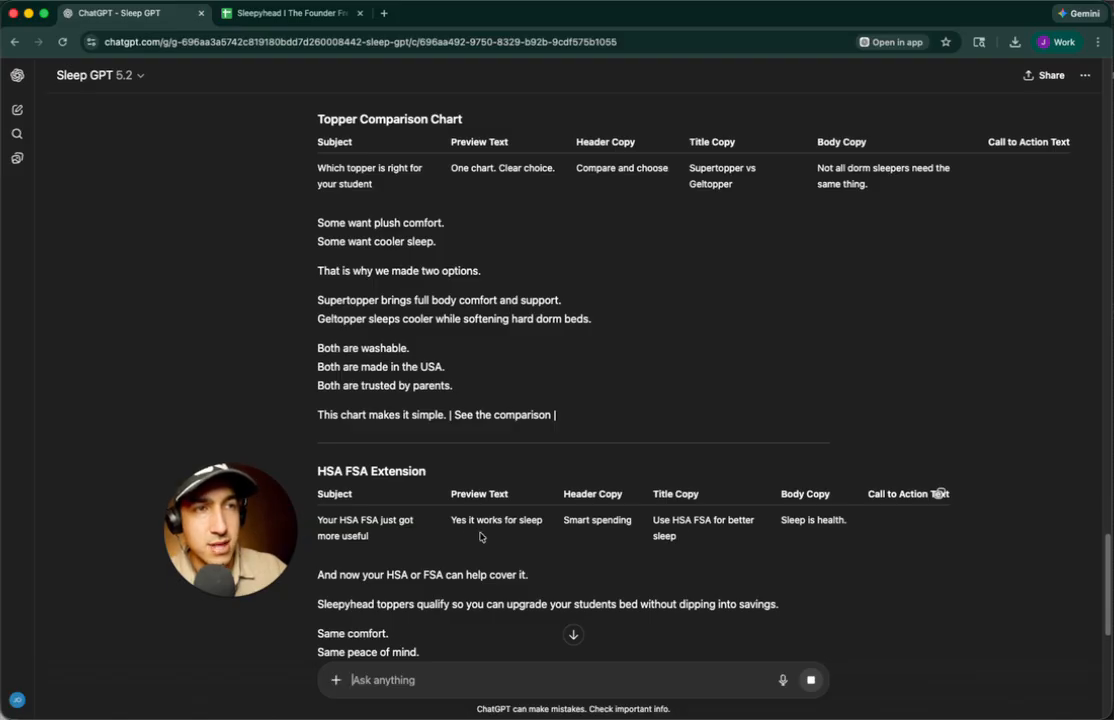
pyautogui.click(323, 518)
pyautogui.moveTo(323, 518); pyautogui.dragTo(847, 548)
pyautogui.click(480, 667)
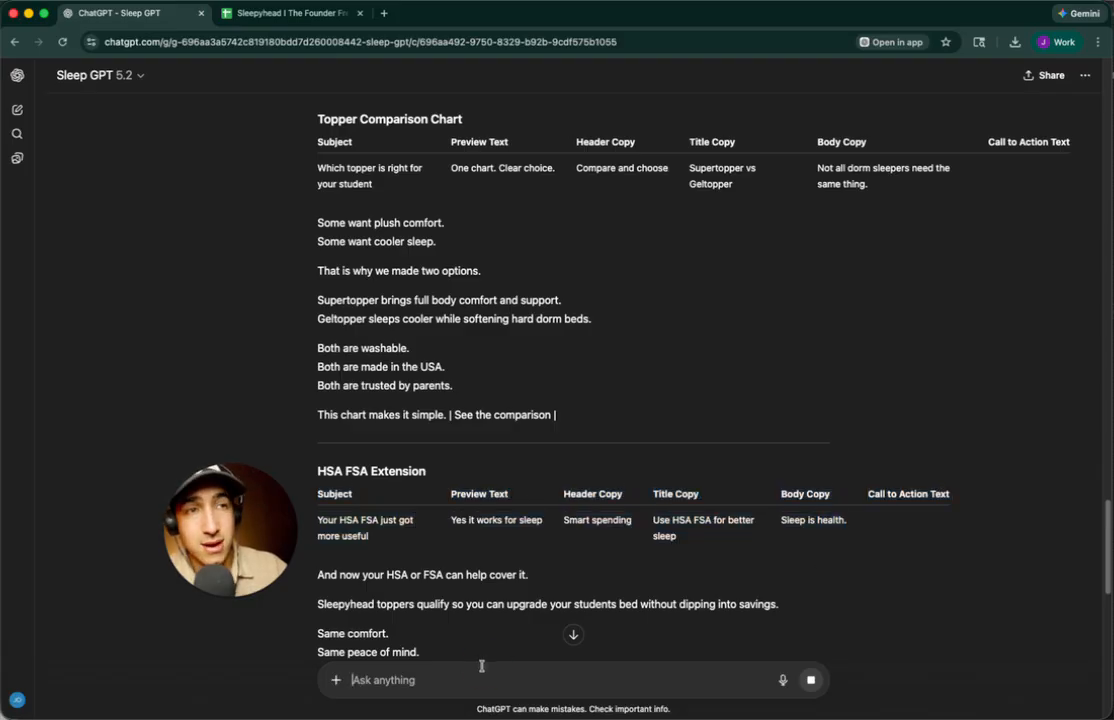
pyautogui.write('can you a')
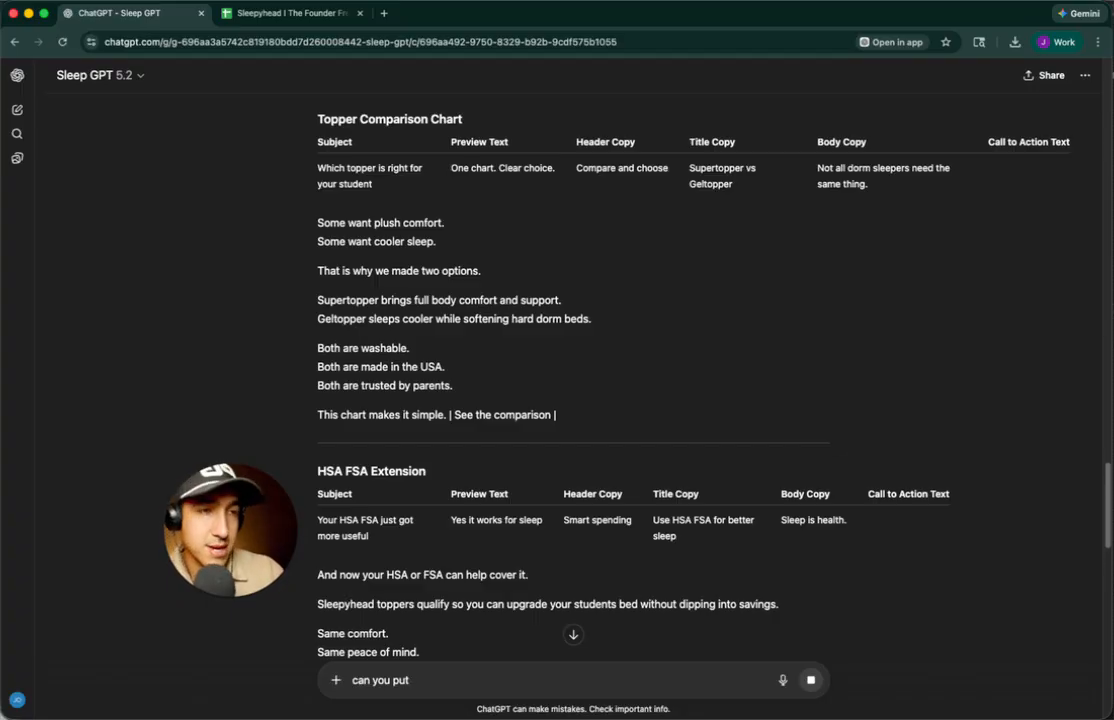
pyautogui.press('BackSpace')
pyautogui.press('BackSpace')
pyautogui.write('it')
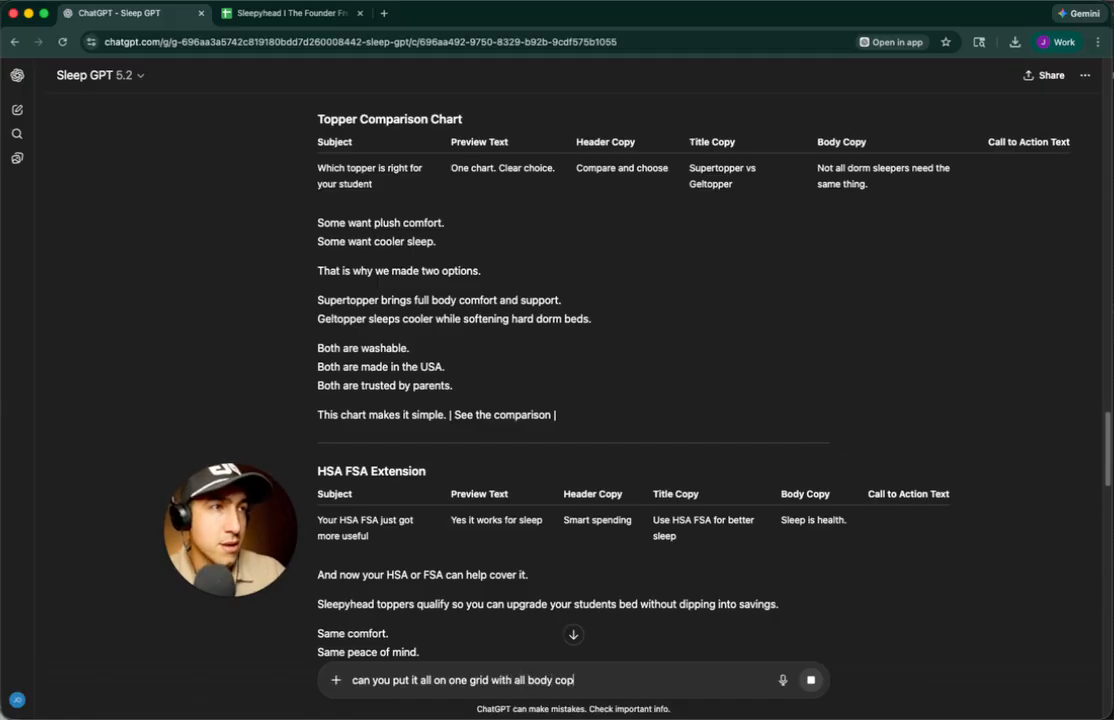
pyautogui.write('n the')
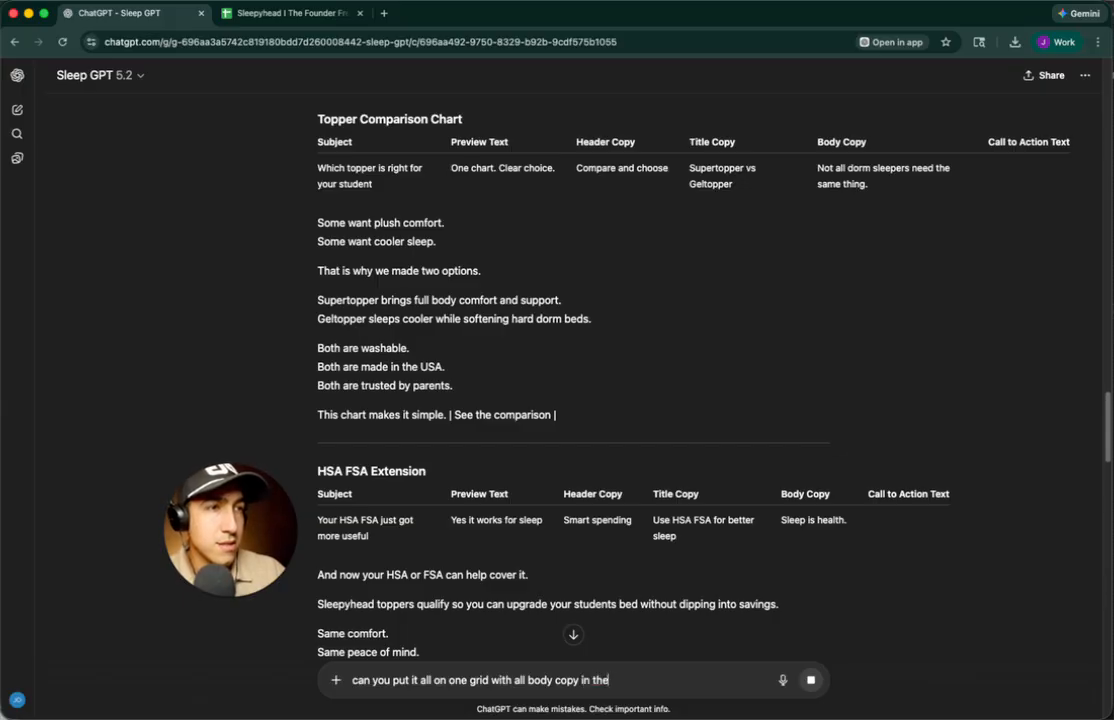
pyautogui.write(' column?')
pyautogui.press('Return')
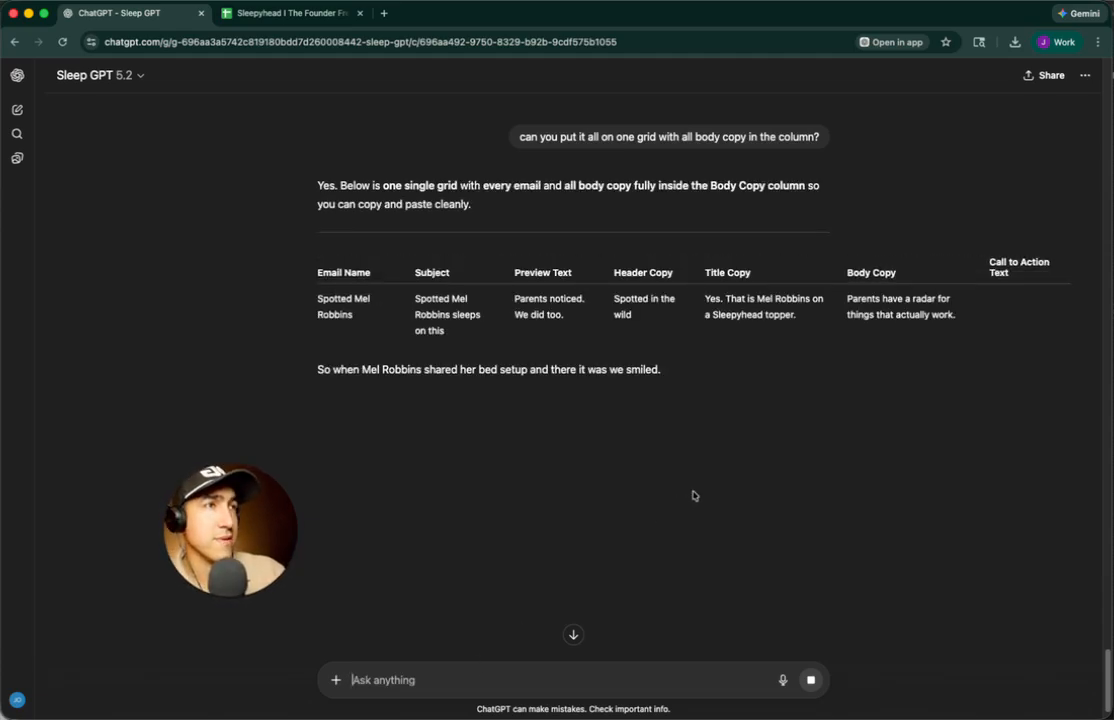
# Scroll through Sleep GPT's combined-grid reply to review it
pyautogui.scroll(-5, 670, 485)
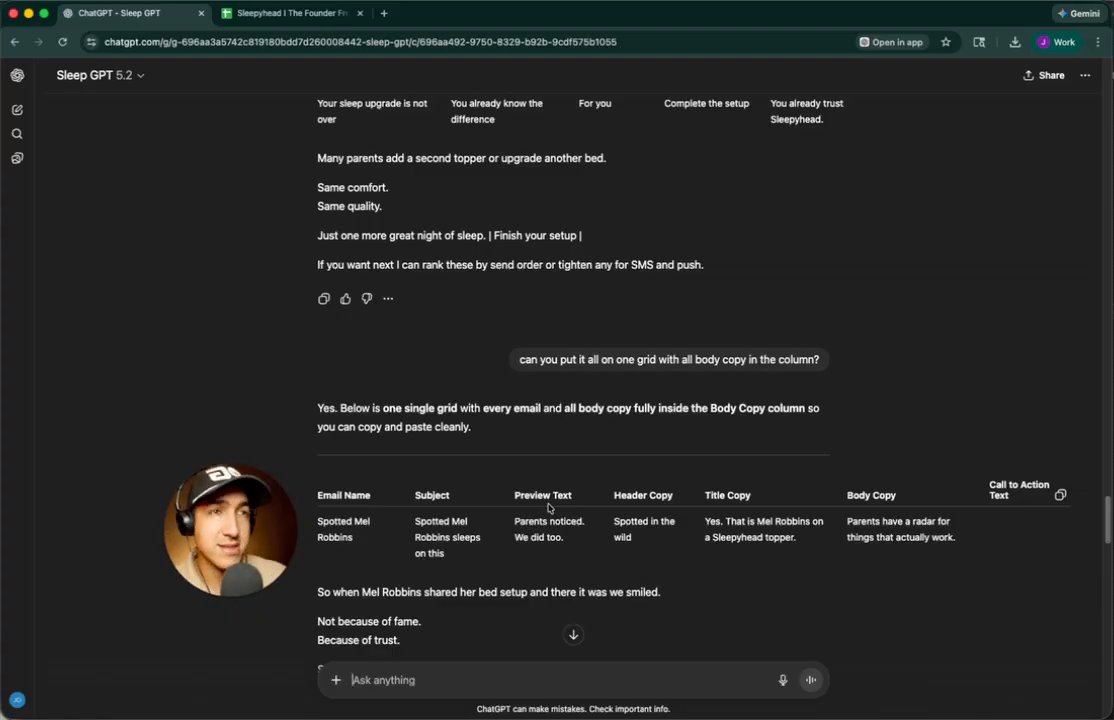
# Open the Email Campaign Sends sheet, check L2's preview text, and widen the Title Copy column
pyautogui.click(291, 16)
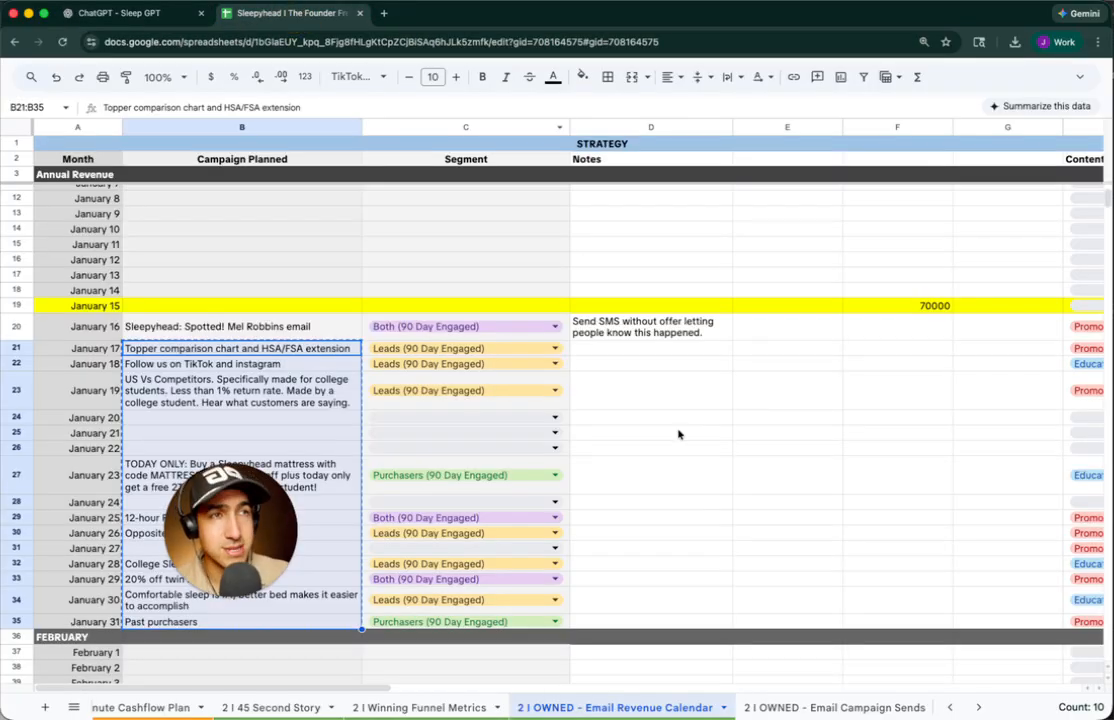
pyautogui.click(780, 707)
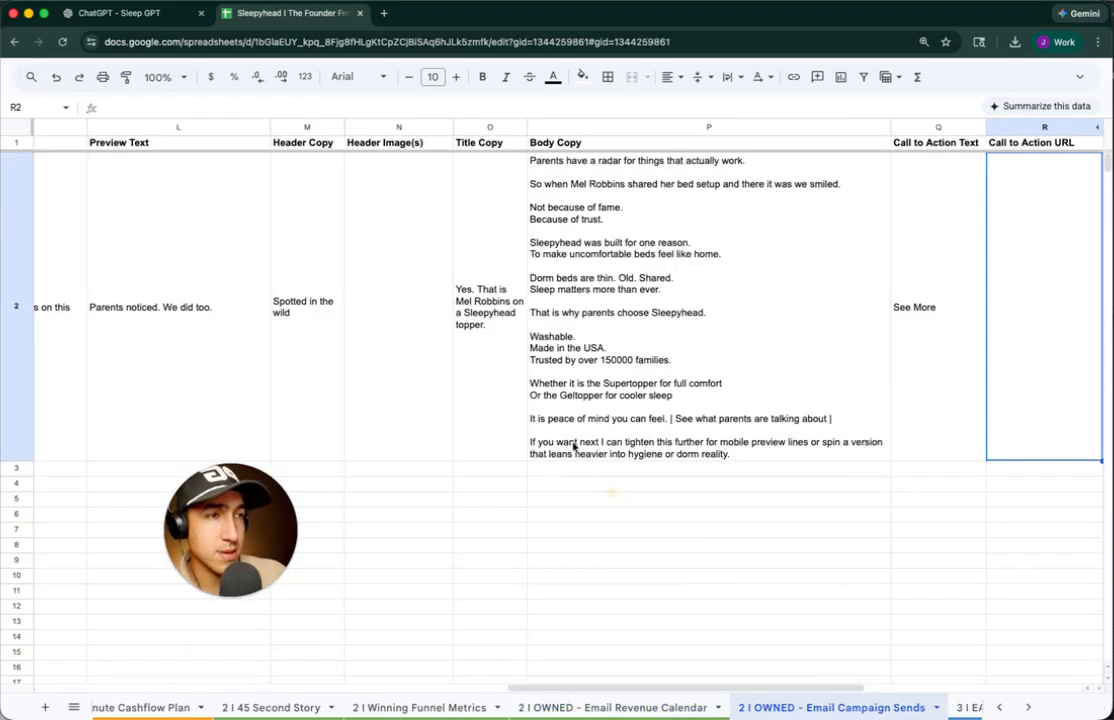
pyautogui.hscroll(-5, 420, 370)
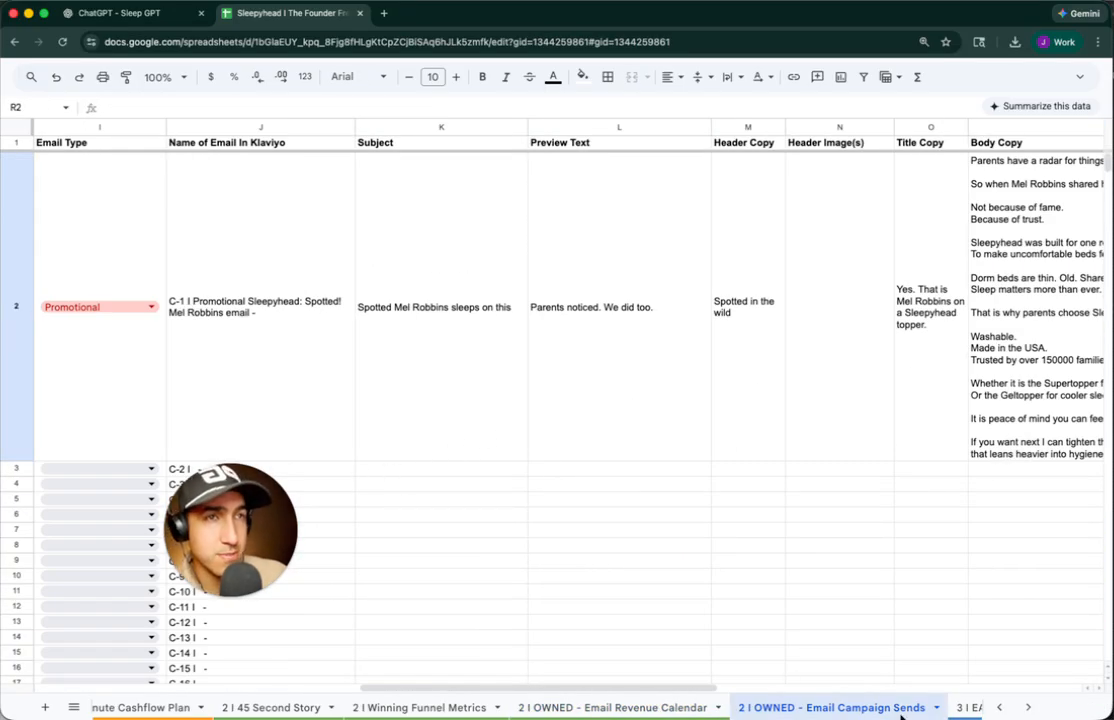
pyautogui.click(617, 415)
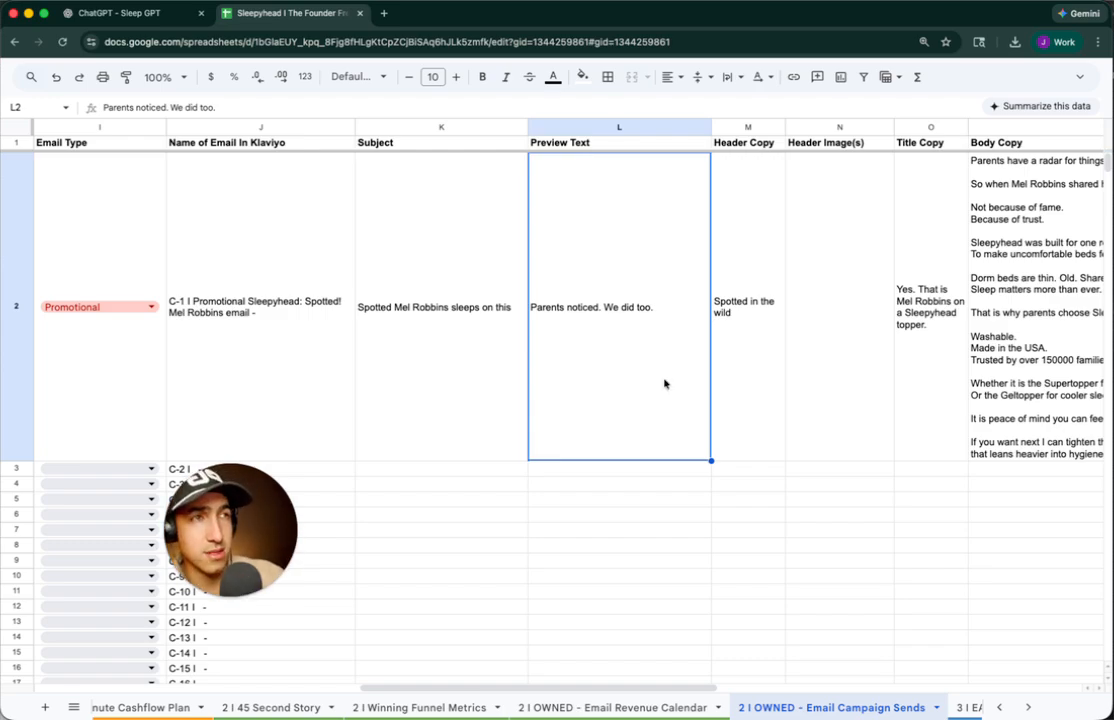
pyautogui.hscroll(-1, 670, 382)
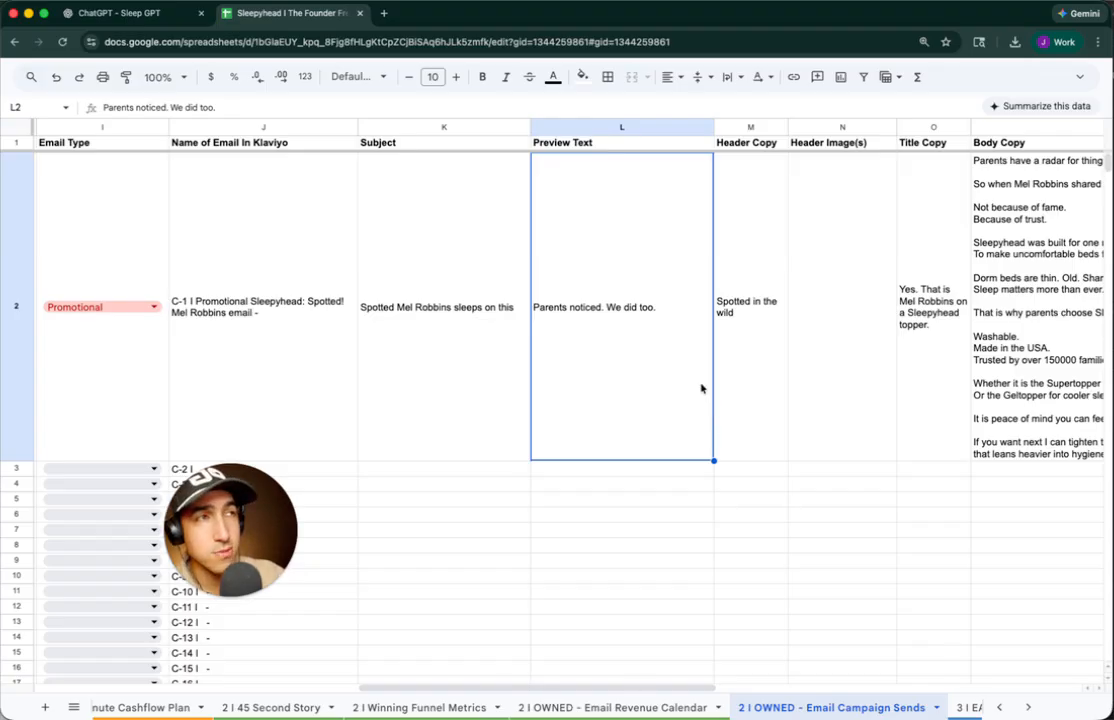
pyautogui.hscroll(3, 703, 388)
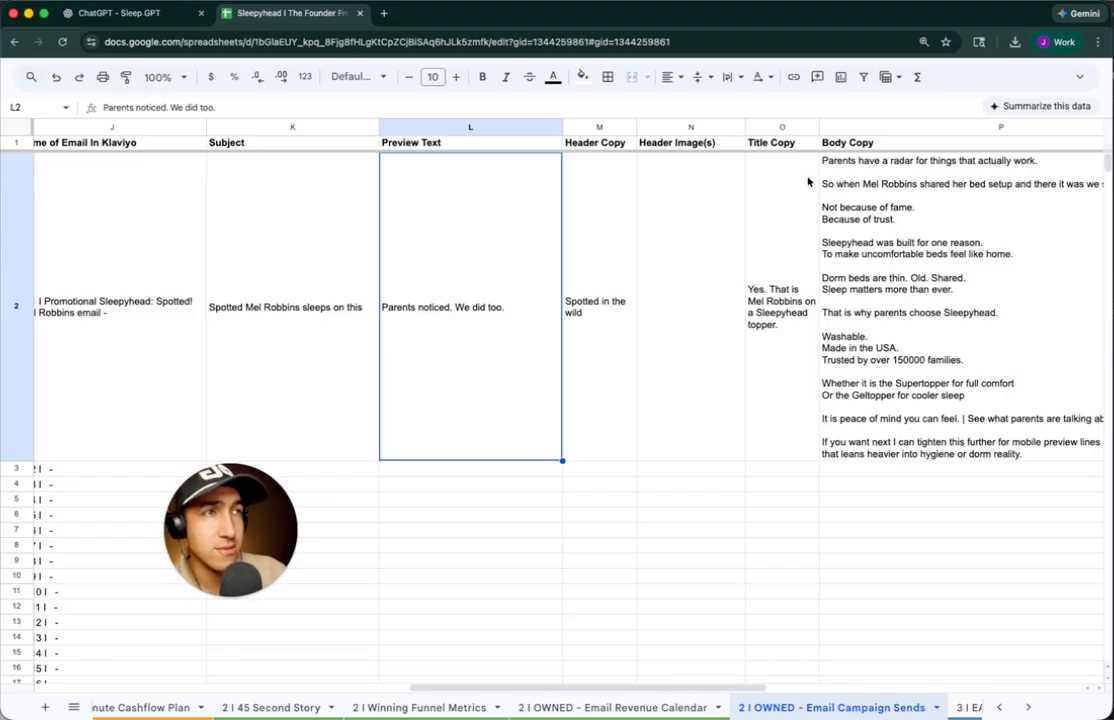
pyautogui.moveTo(819, 127); pyautogui.dragTo(842, 126)
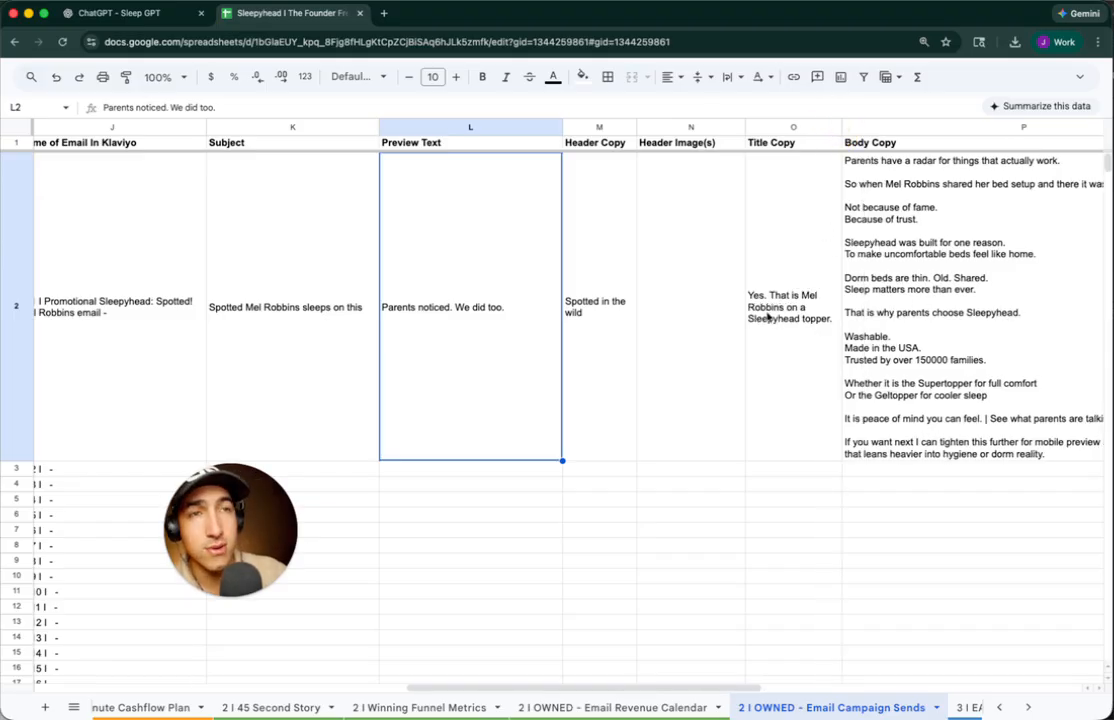